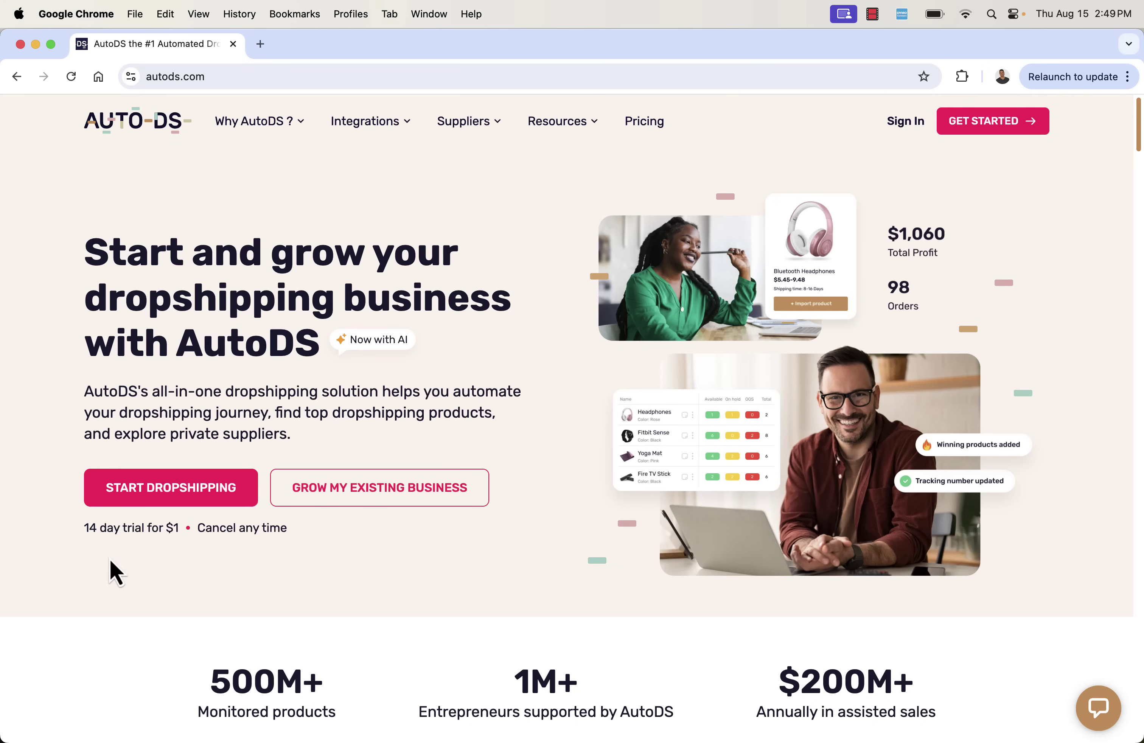
# Look through the AutoDS homepage's feature sections, from product research and imports to automated orders, print on demand and product sourcing.
pyautogui.scroll(-5, 111, 559)
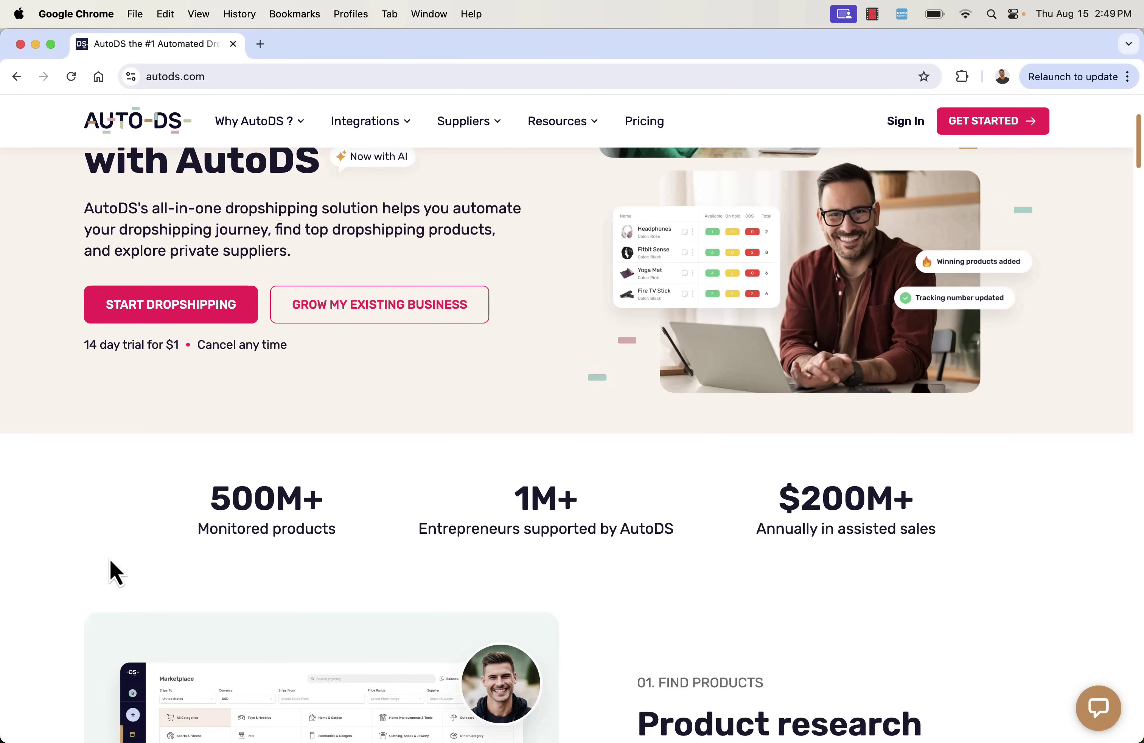
pyautogui.scroll(-2, 111, 559)
pyautogui.scroll(-3, 110, 559)
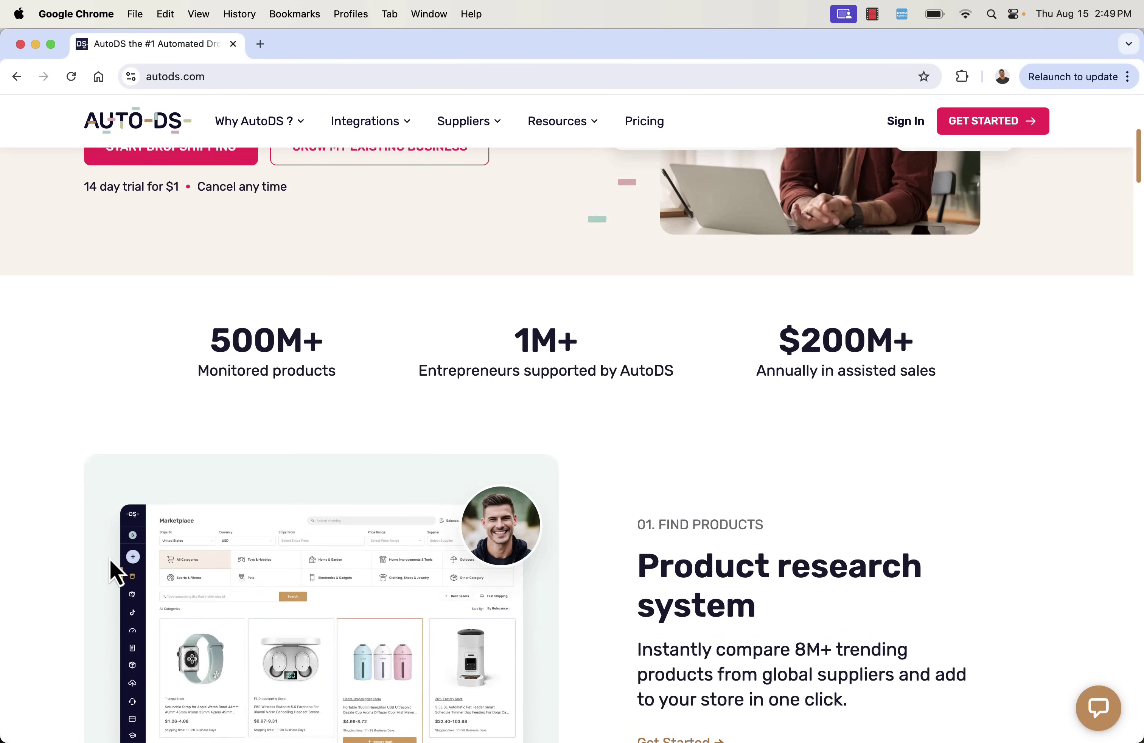
pyautogui.scroll(-5, 110, 559)
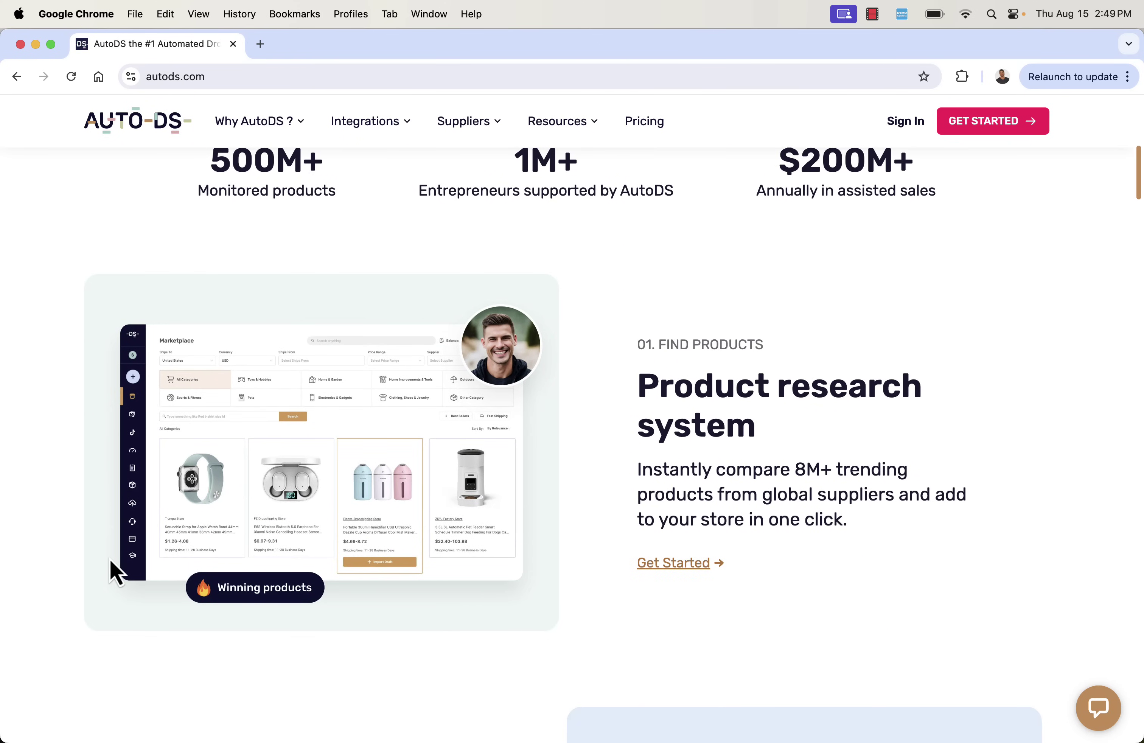
pyautogui.scroll(-12, 110, 559)
pyautogui.scroll(-13, 111, 560)
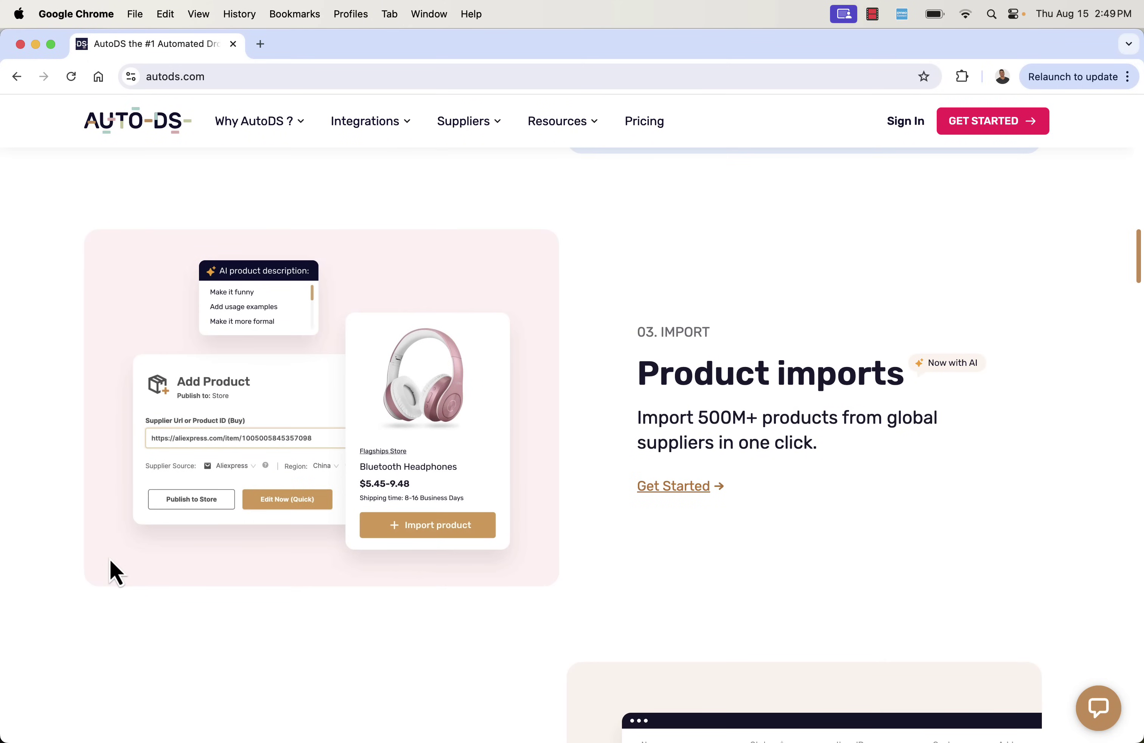
pyautogui.scroll(-2, 110, 560)
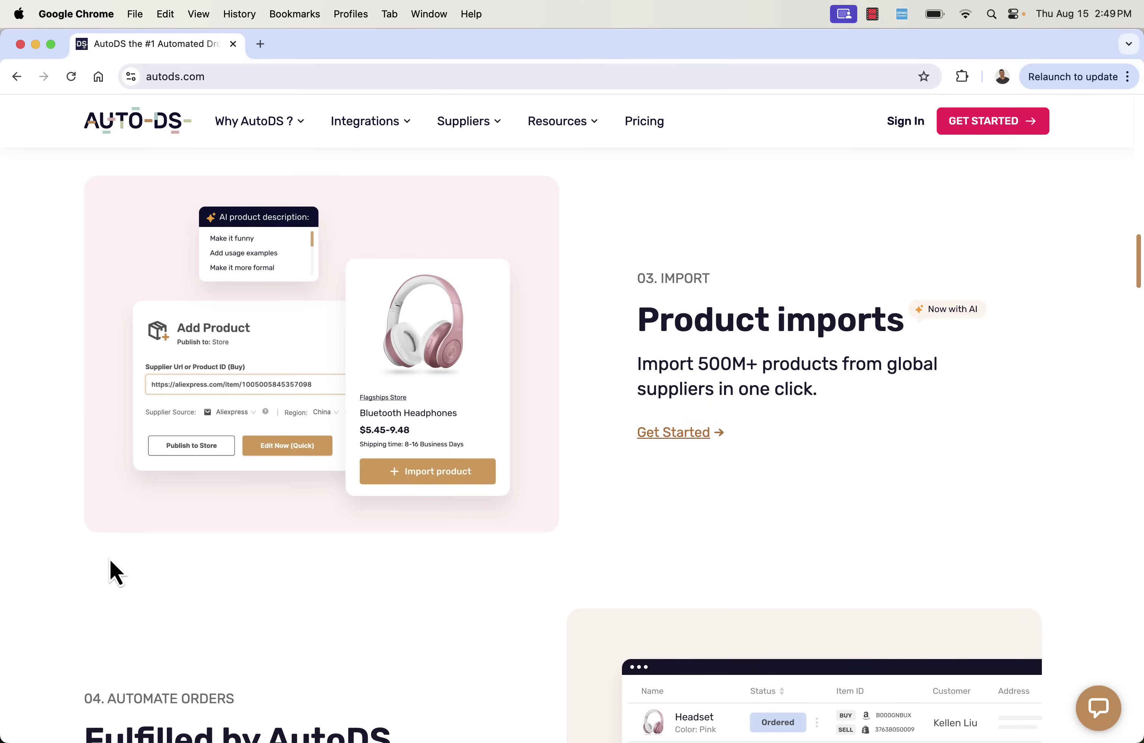
pyautogui.scroll(-11, 110, 560)
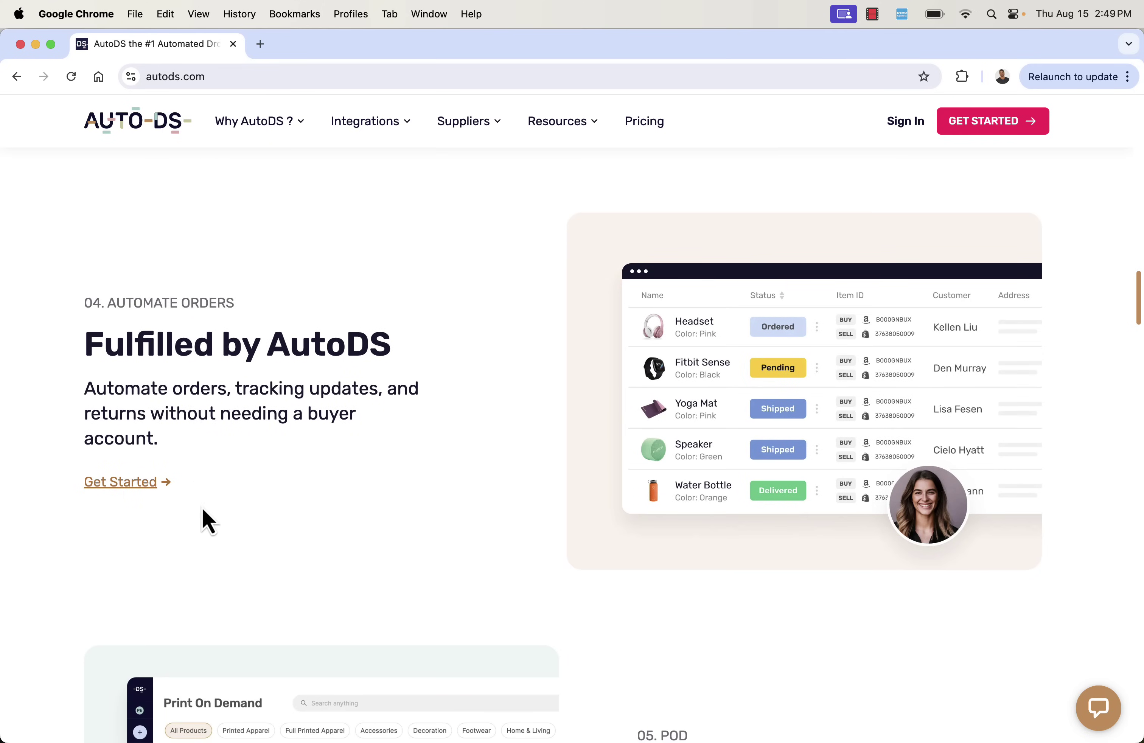
pyautogui.scroll(-10, 238, 473)
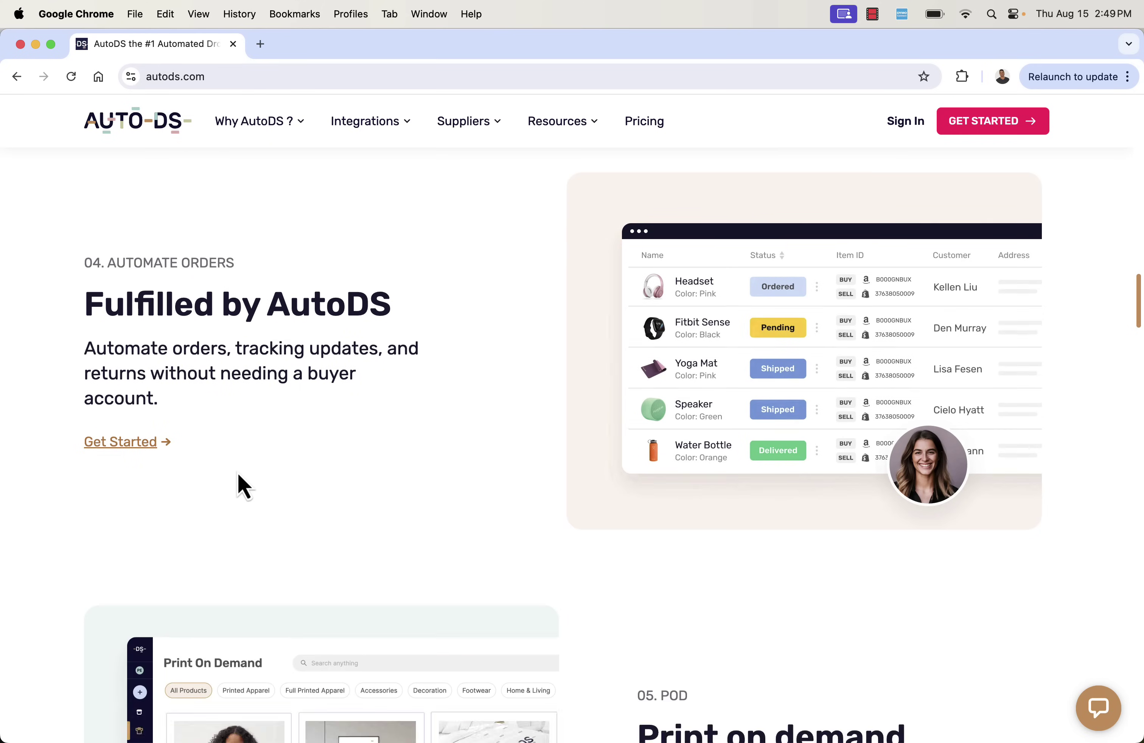
pyautogui.scroll(-15, 238, 473)
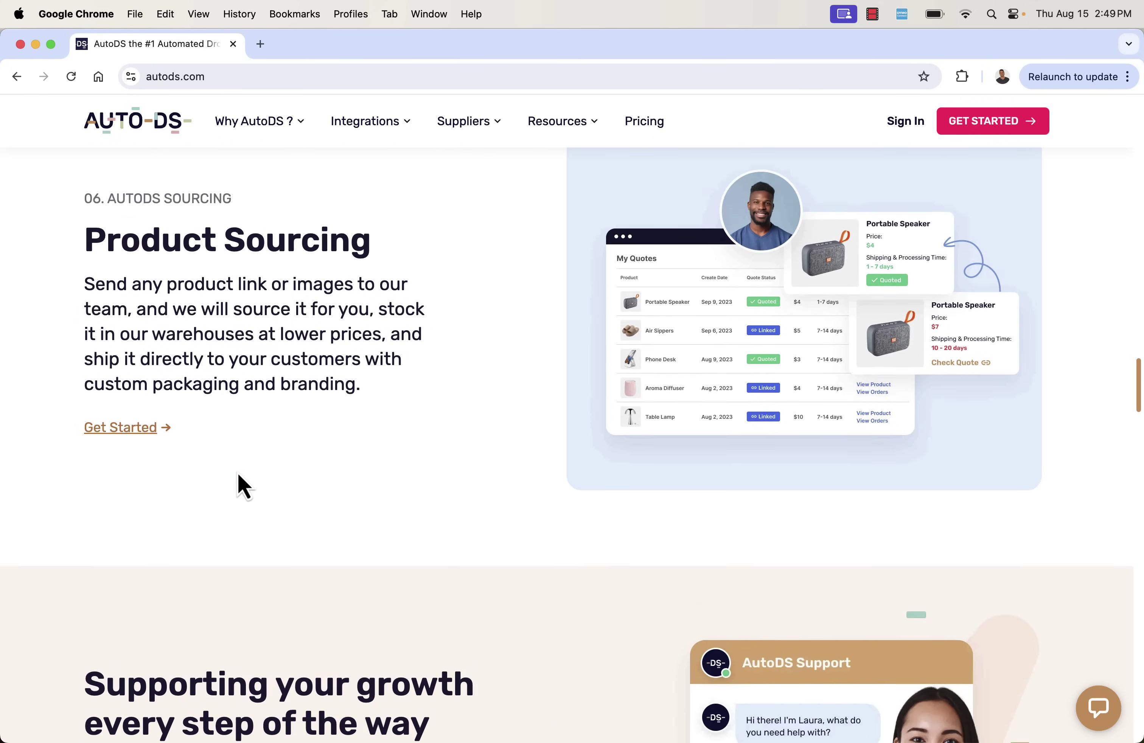
# Review the homepage's customer support section and the supported worldwide suppliers and selling platforms.
pyautogui.scroll(2, 238, 474)
pyautogui.scroll(-3, 238, 474)
pyautogui.scroll(-6, 238, 473)
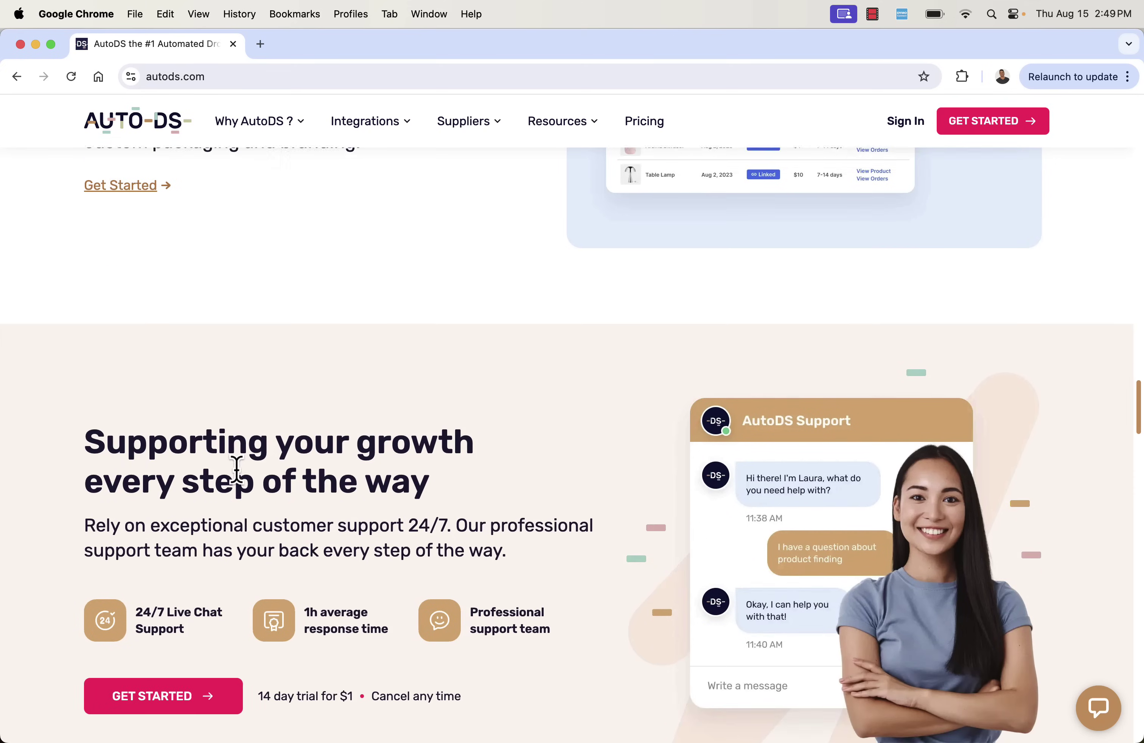
pyautogui.scroll(-2, 236, 470)
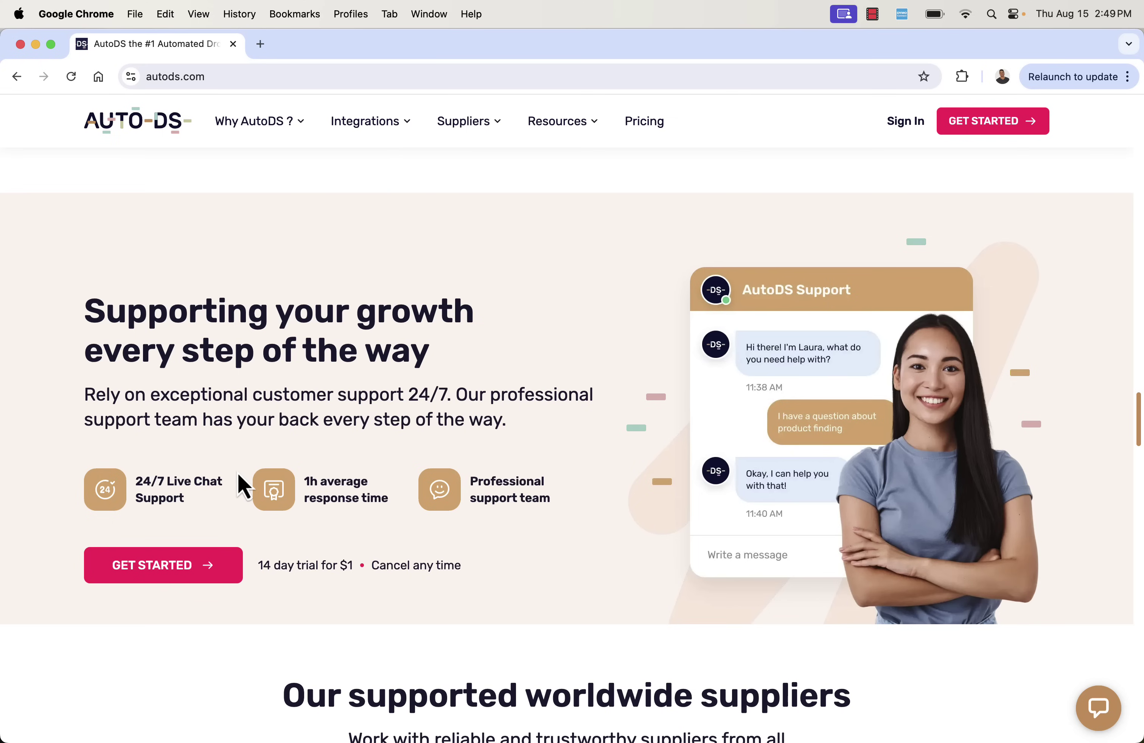
pyautogui.scroll(-10, 238, 474)
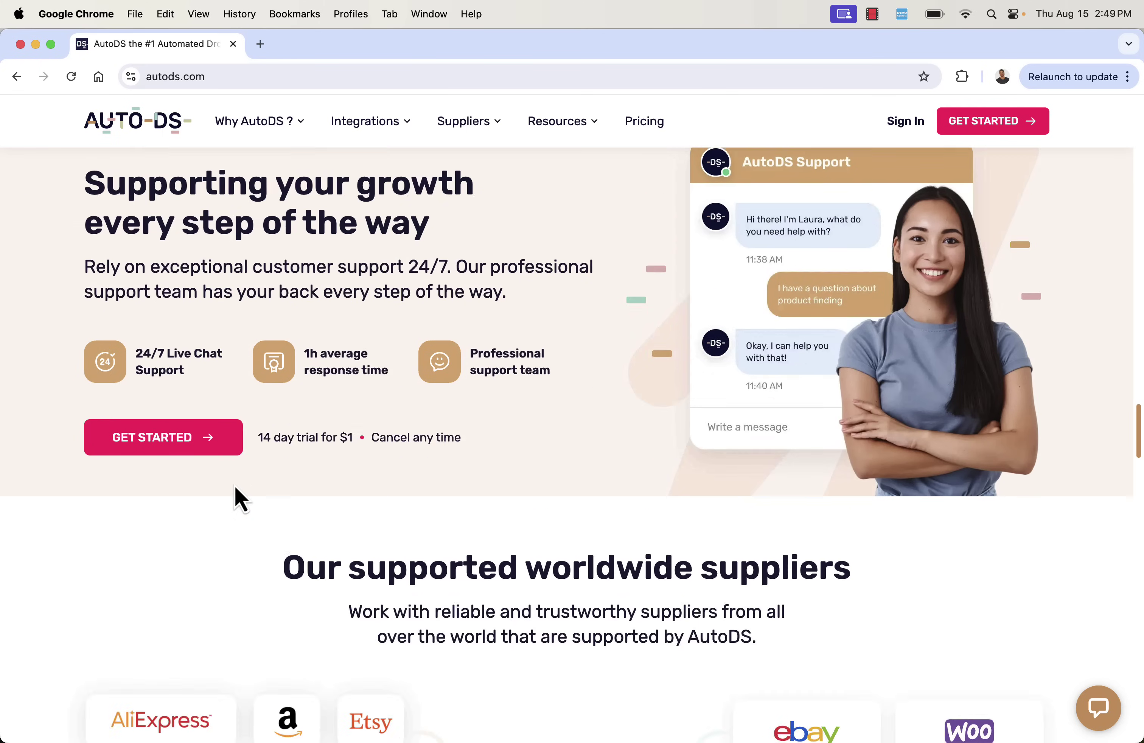
pyautogui.scroll(1, 235, 488)
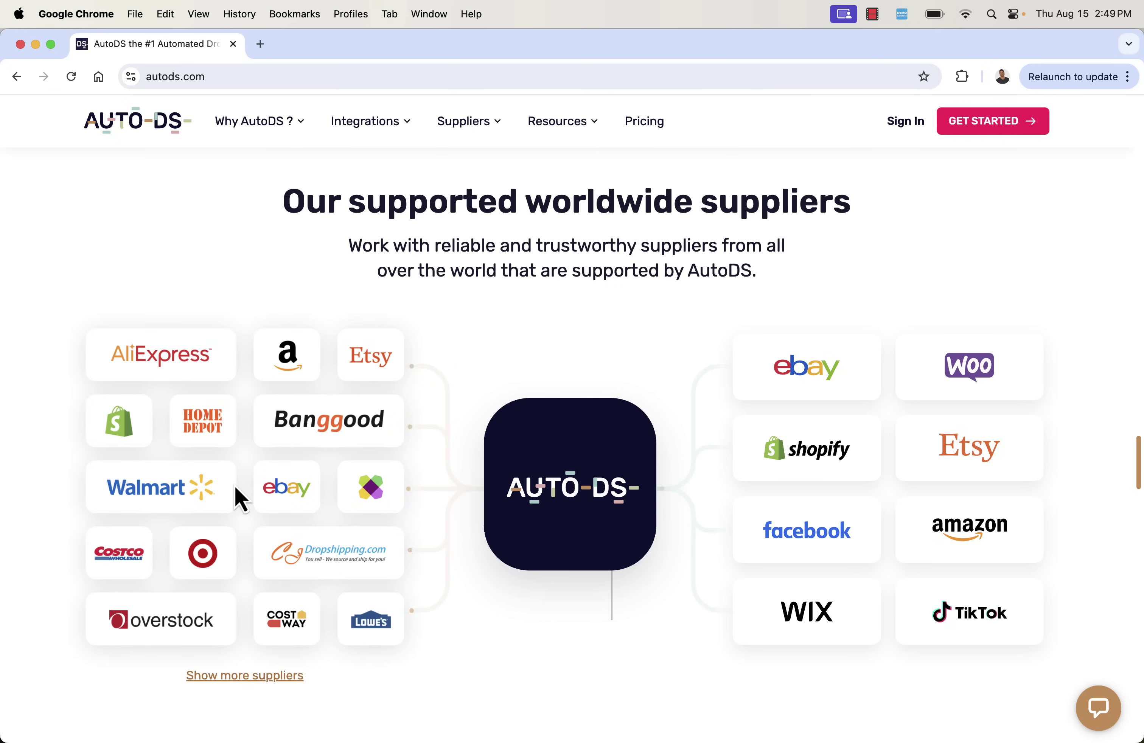
pyautogui.scroll(-2, 235, 485)
pyautogui.scroll(1, 234, 478)
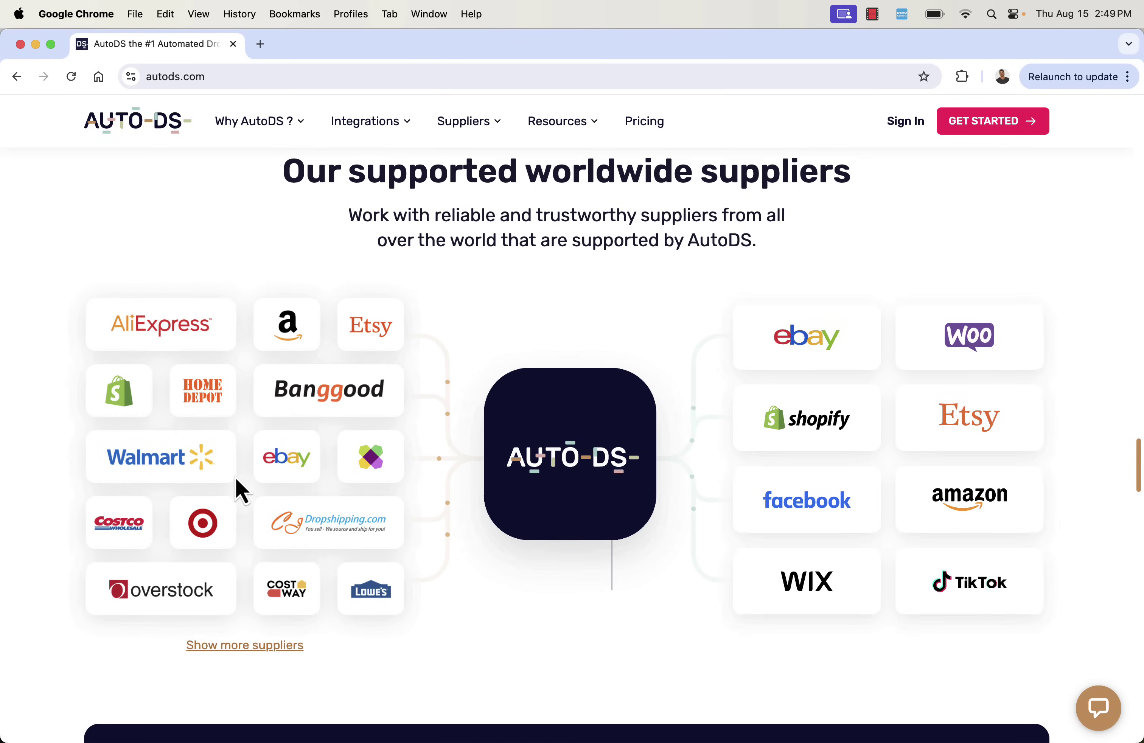
pyautogui.scroll(-10, 235, 478)
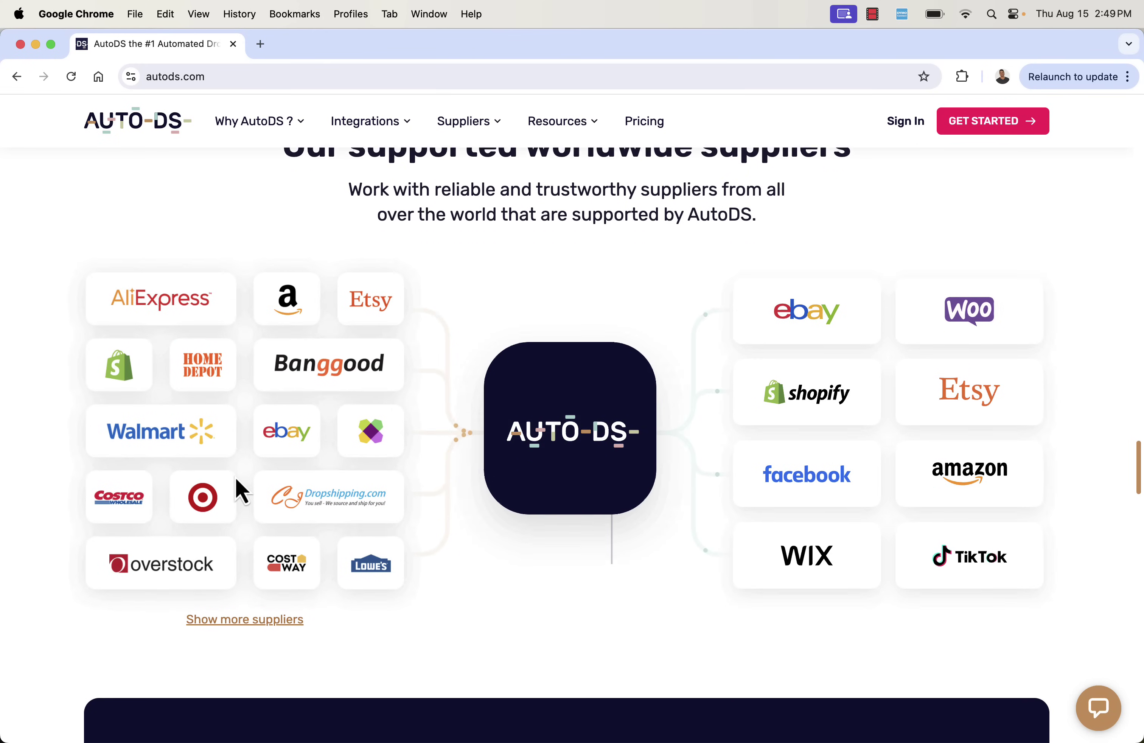
pyautogui.scroll(20, 235, 477)
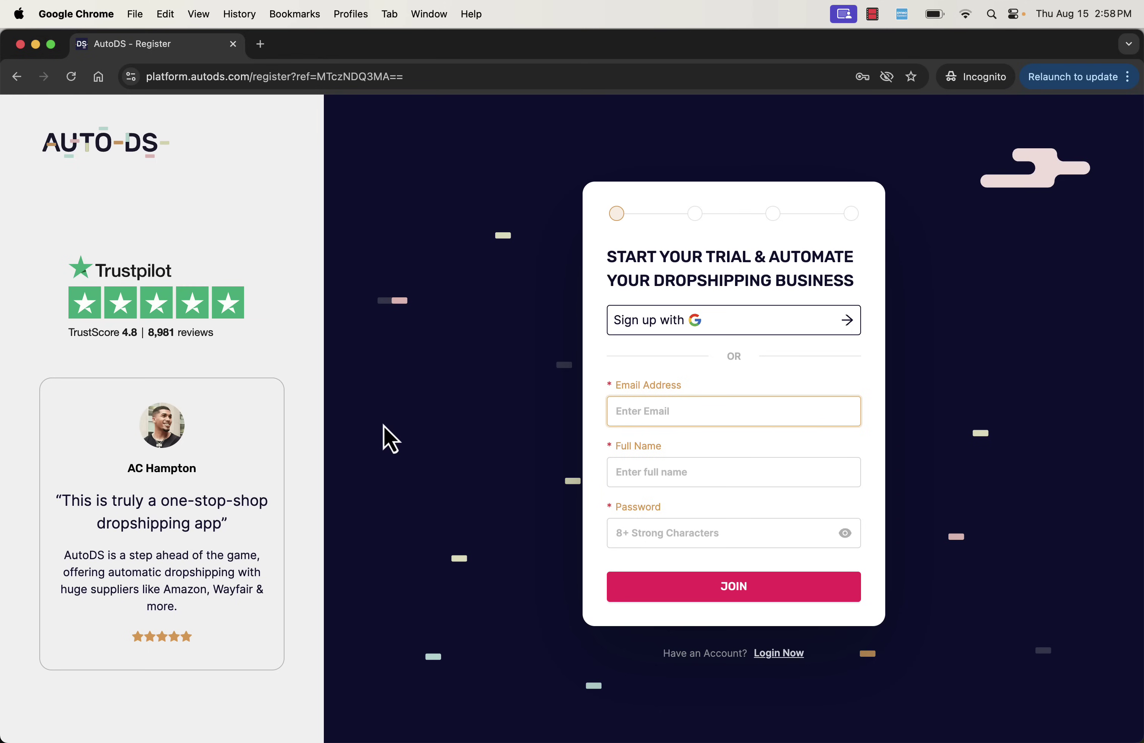
# Close the registration page and add a first store, choosing "I have a Shopify store - Connect it to AutoDS".
pyautogui.click(233, 47)
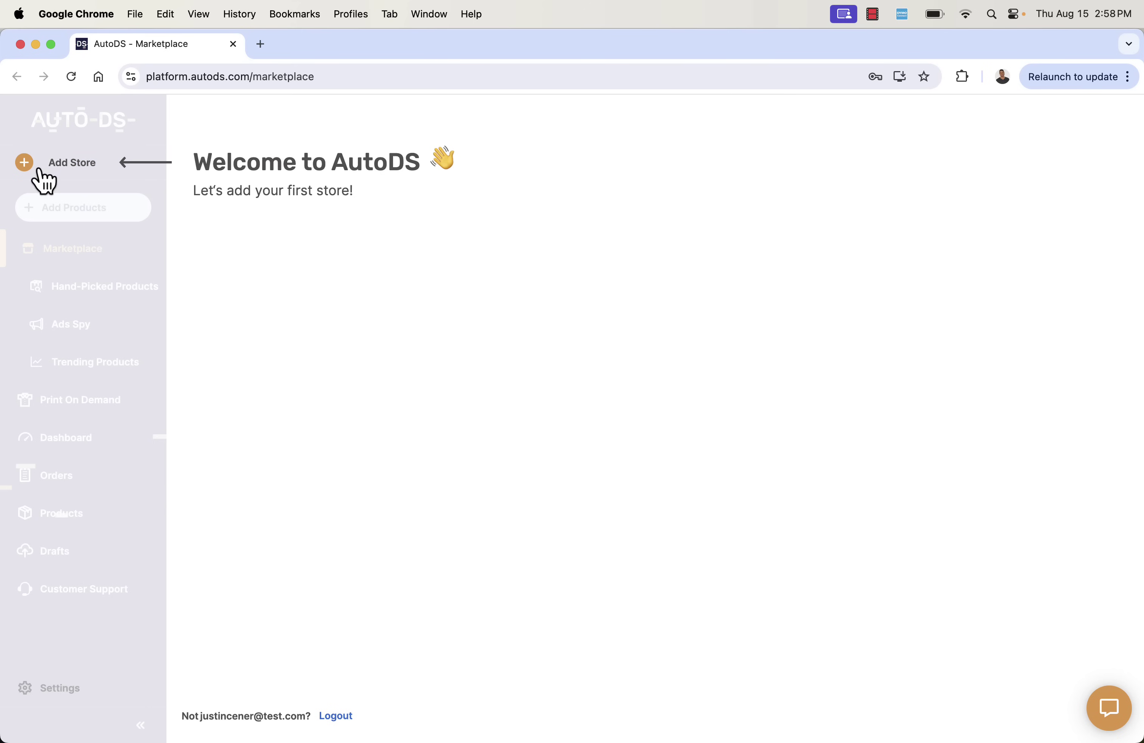
pyautogui.click(60, 167)
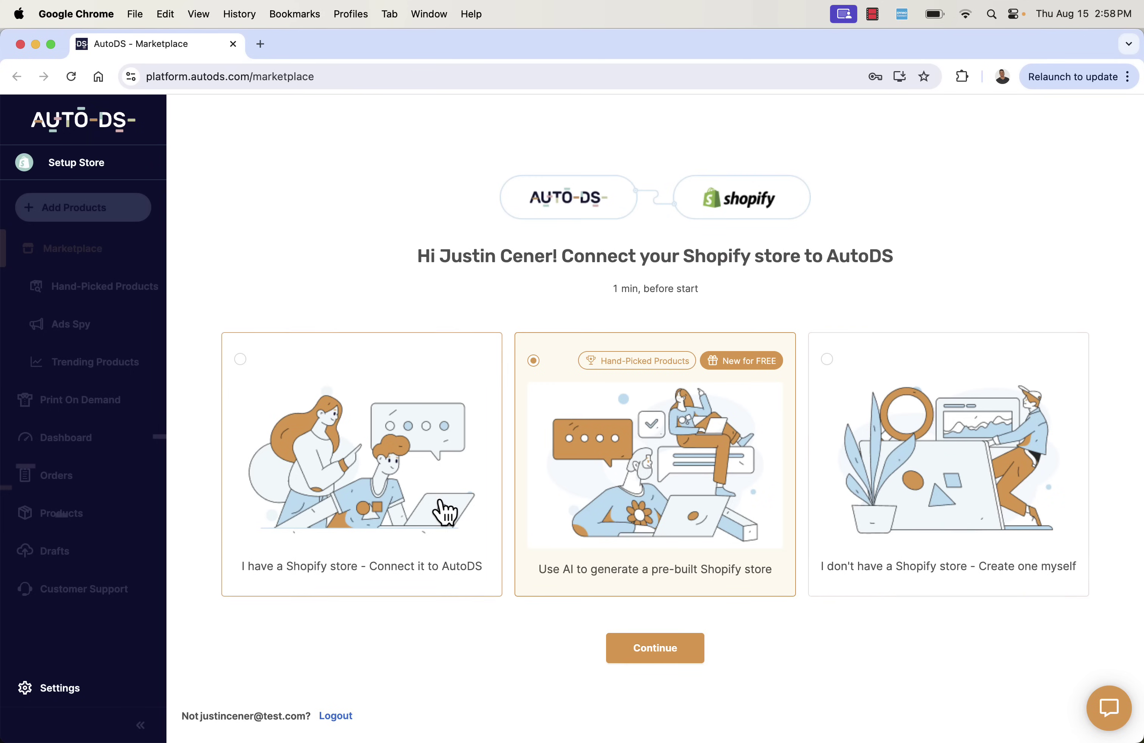
pyautogui.click(425, 517)
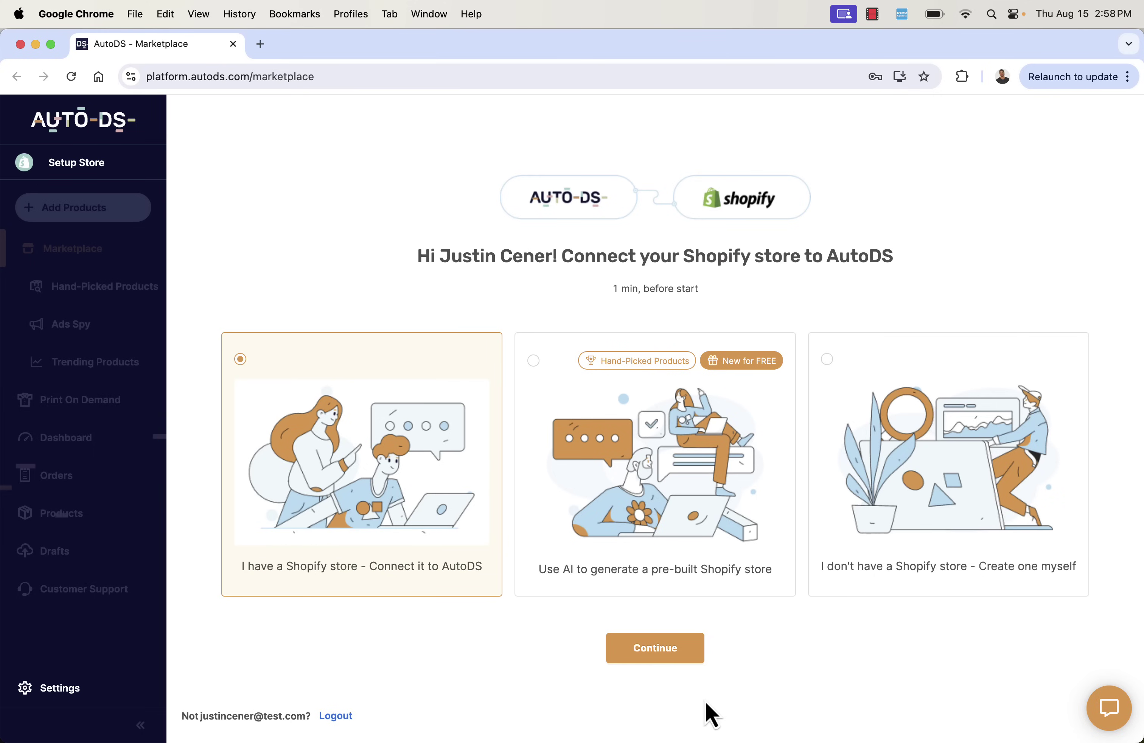
pyautogui.click(655, 649)
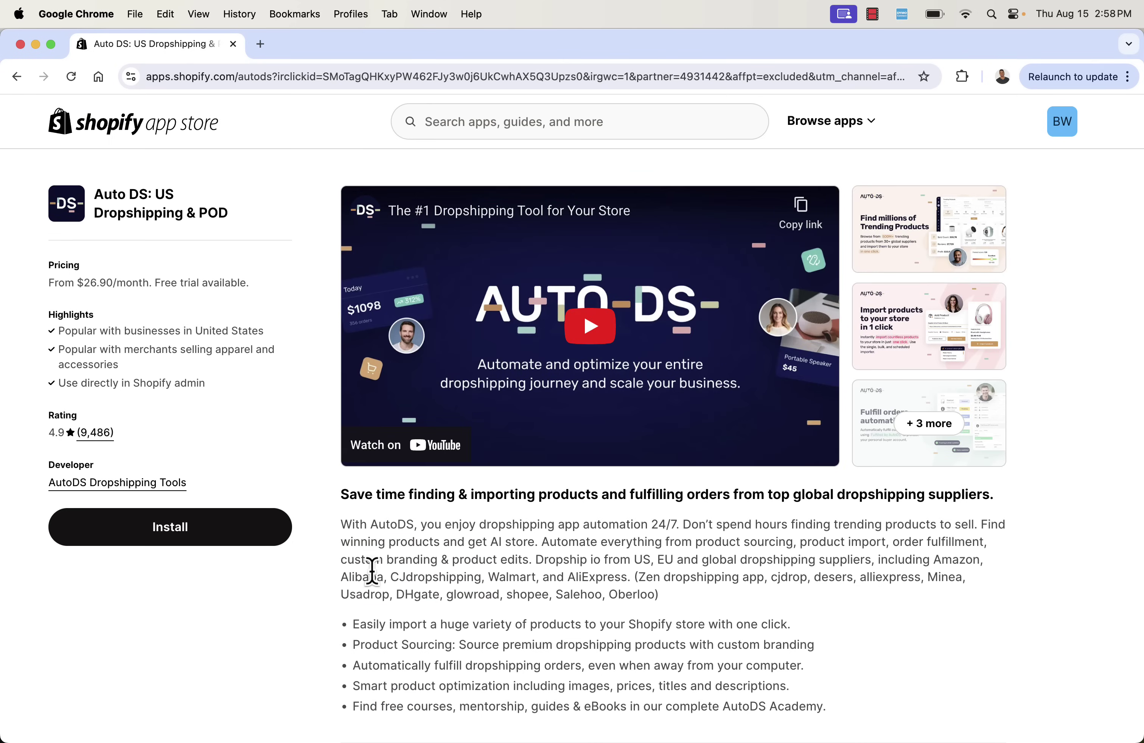
# Install the AutoDS: Dropshipping & POD app on the Shopify store and dismiss the helper extension offer.
pyautogui.click(167, 527)
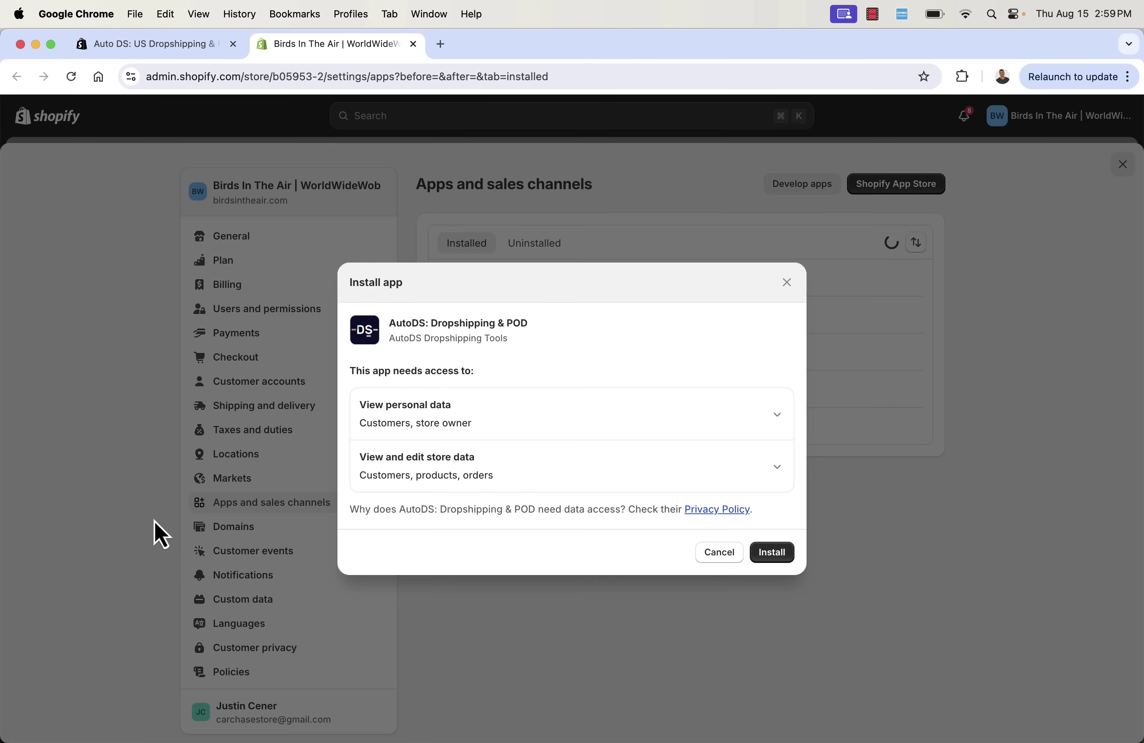
pyautogui.click(772, 553)
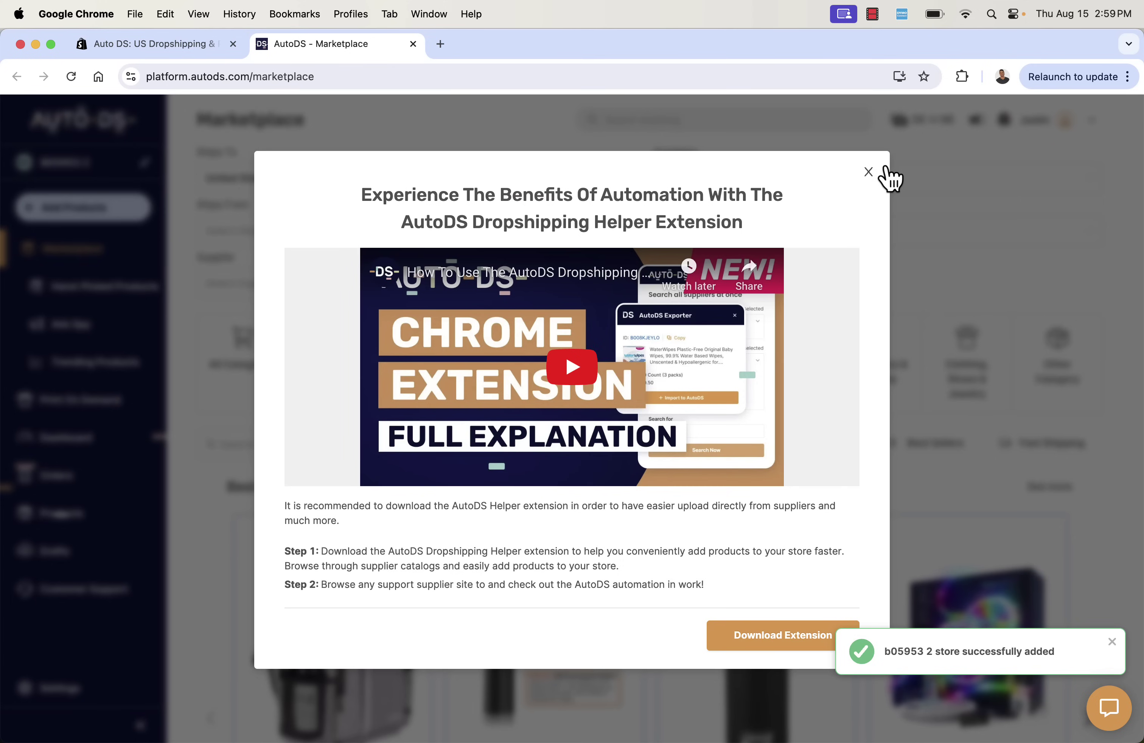
pyautogui.click(869, 173)
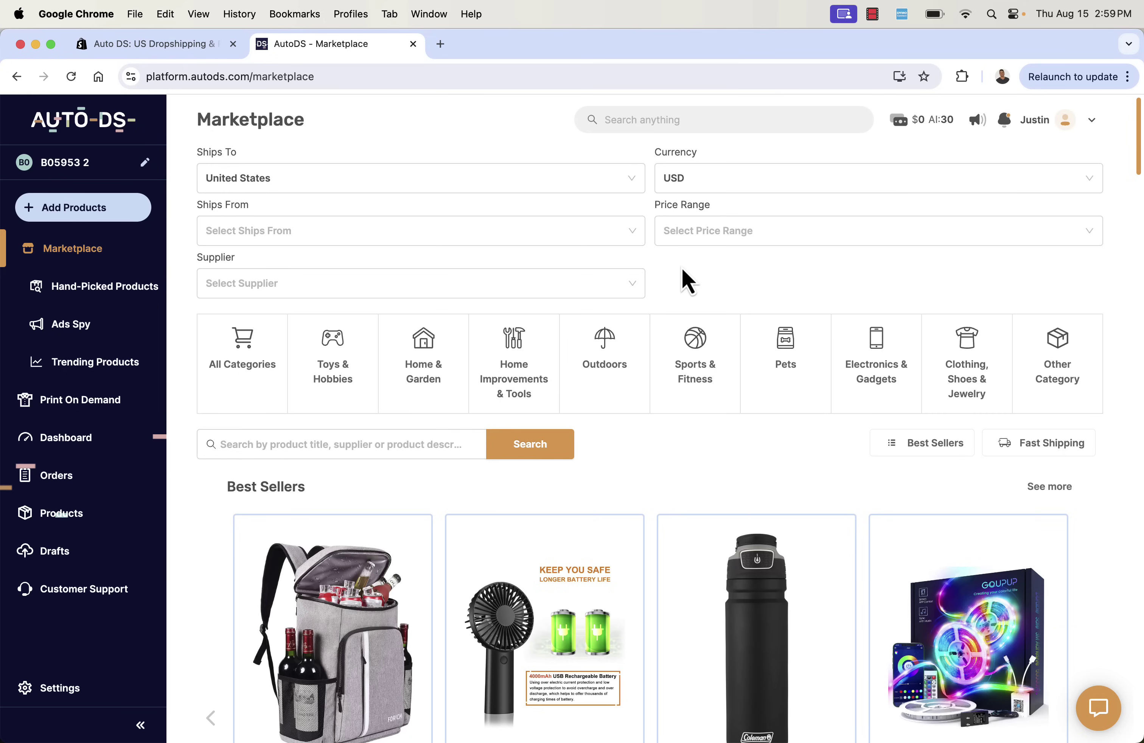
# Look over the Marketplace's Best Sellers and New Arrivals products with their prices and shipping times.
pyautogui.scroll(-2, 217, 365)
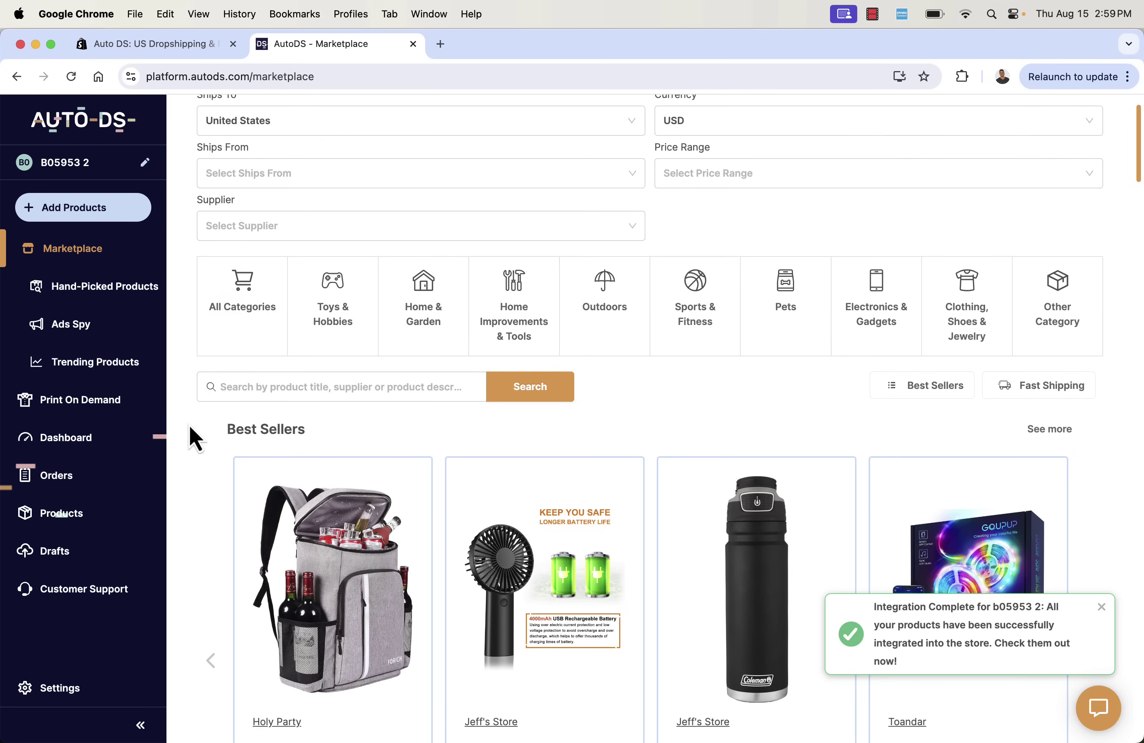
pyautogui.tripleClick(254, 429)
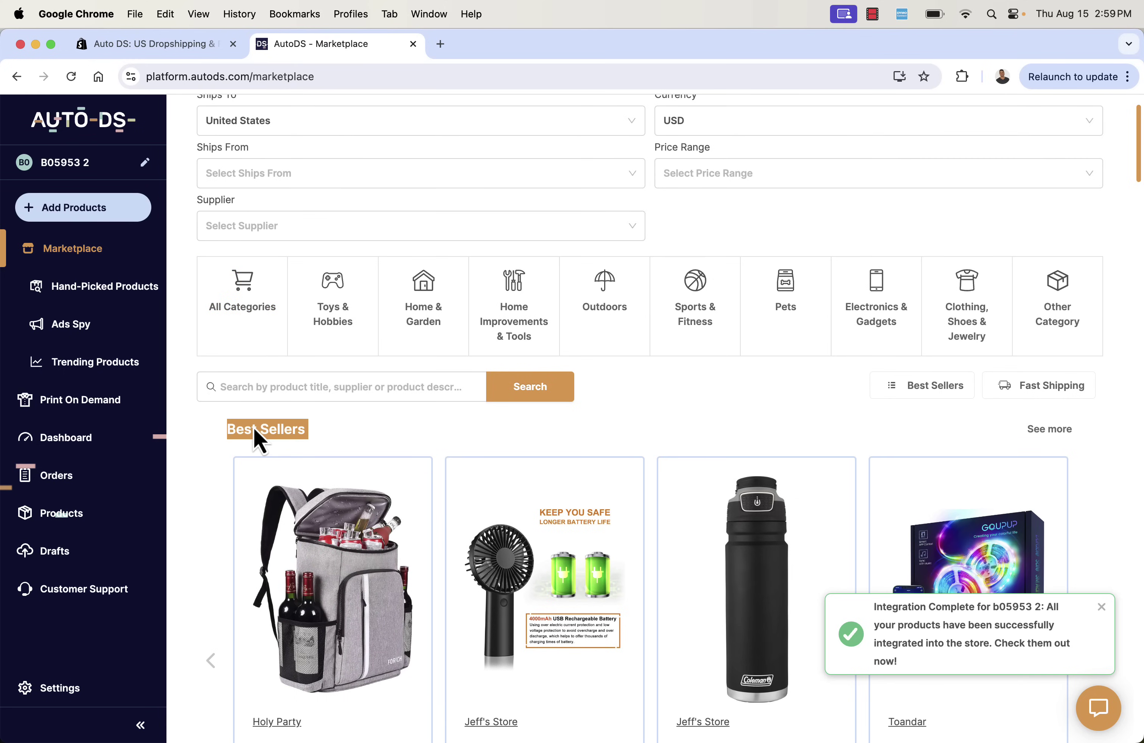
pyautogui.click(254, 428)
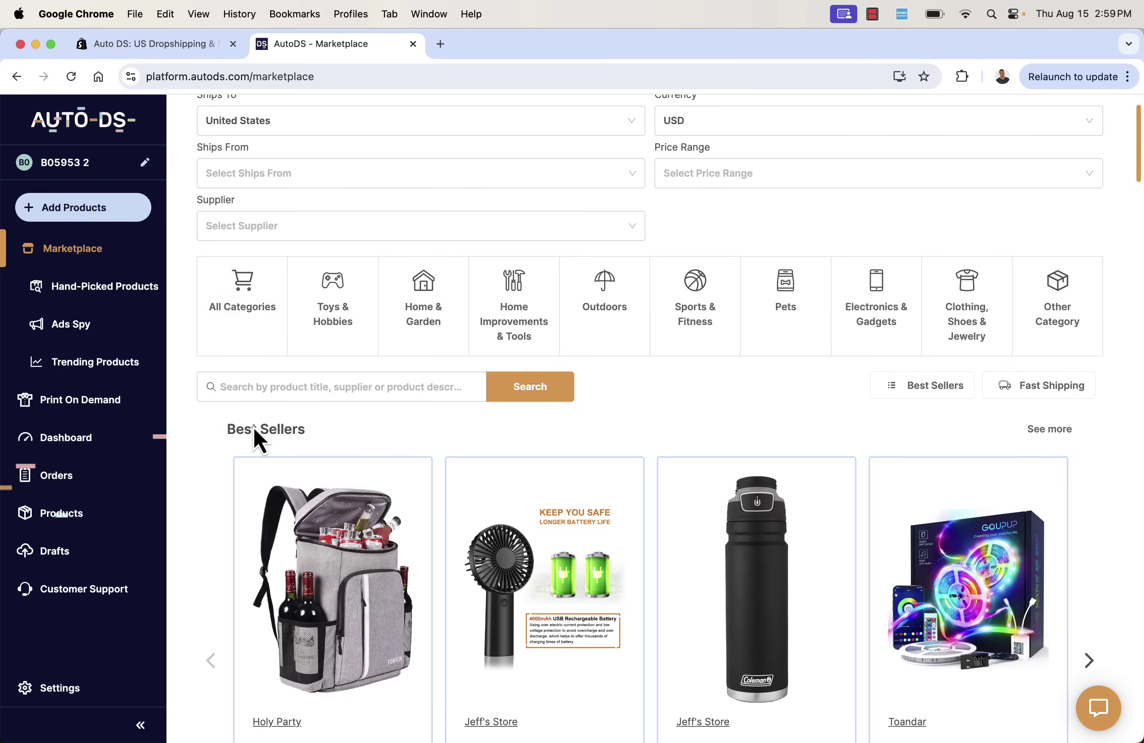
pyautogui.scroll(-5, 254, 428)
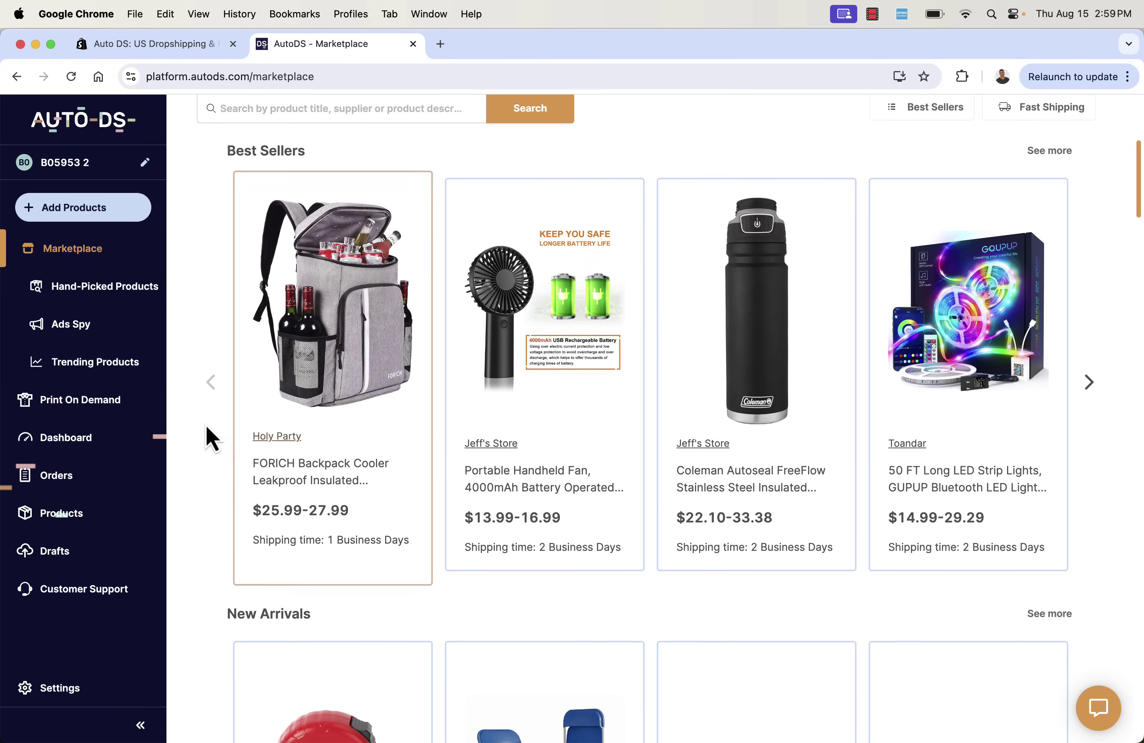
pyautogui.scroll(-5, 231, 425)
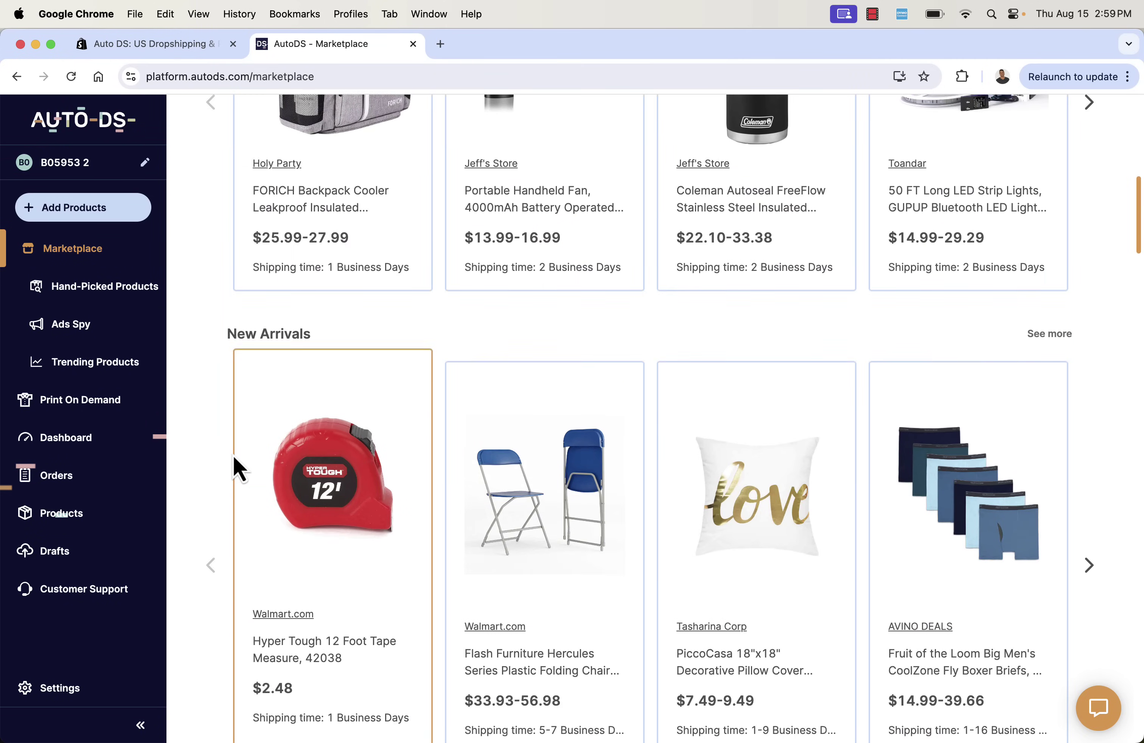
pyautogui.scroll(-3, 235, 462)
pyautogui.scroll(15, 237, 468)
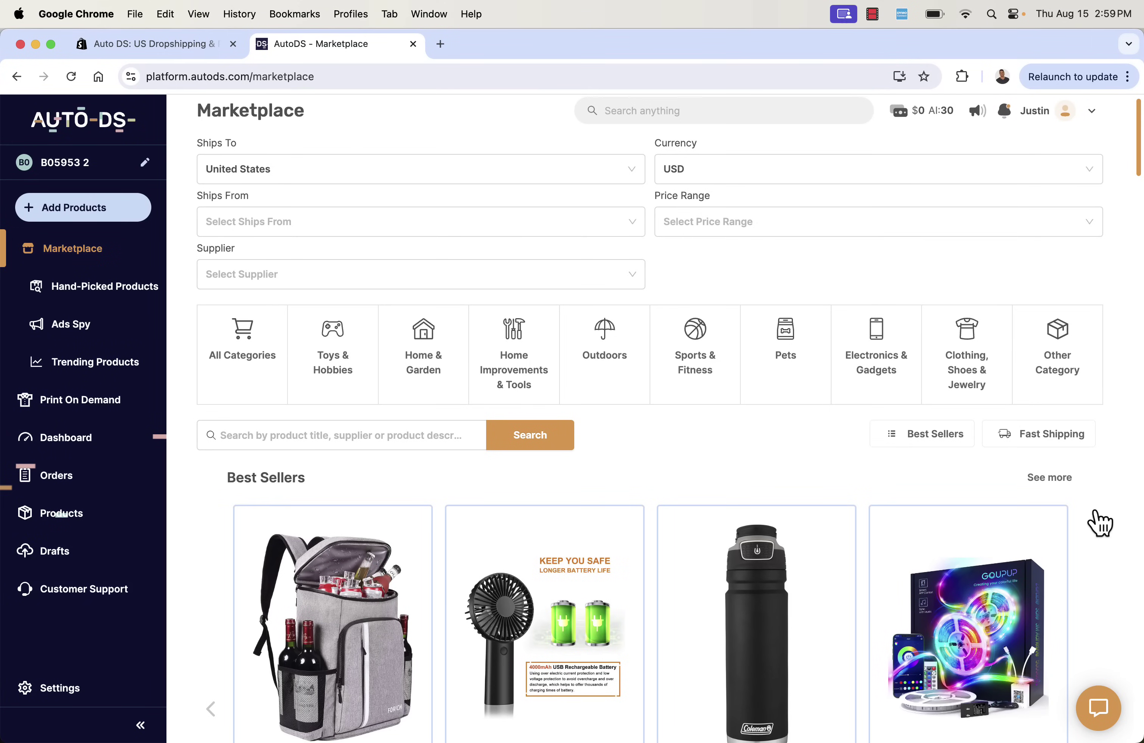
# Browse the Marketplace's category sections, including Toys & Hobbies, Home & Garden, Home Improvements & Tools and Outdoors.
pyautogui.scroll(-13, 863, 472)
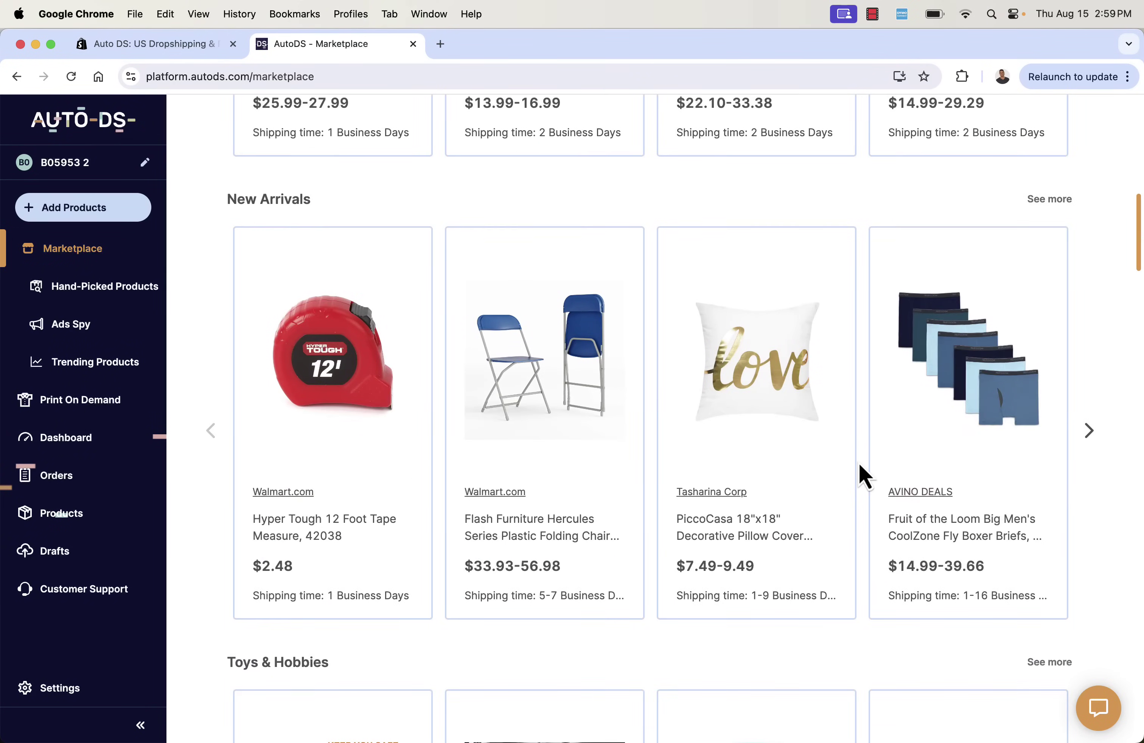
pyautogui.scroll(-1, 860, 475)
pyautogui.scroll(-4, 659, 582)
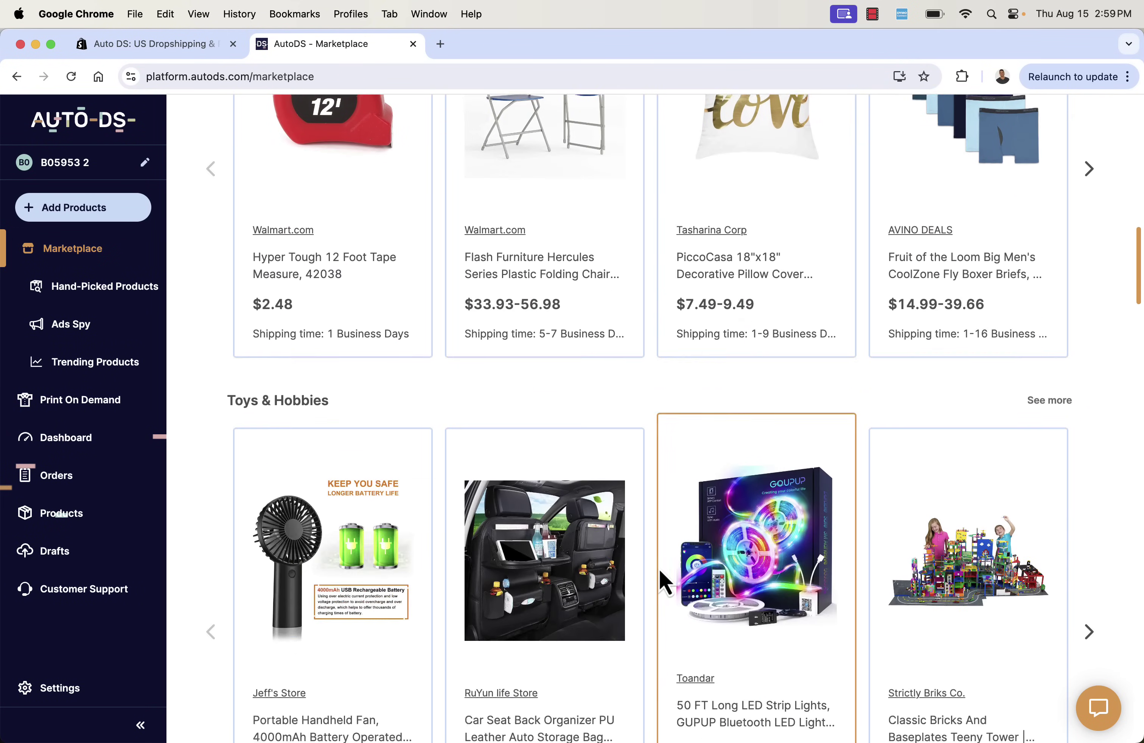
pyautogui.scroll(2, 854, 290)
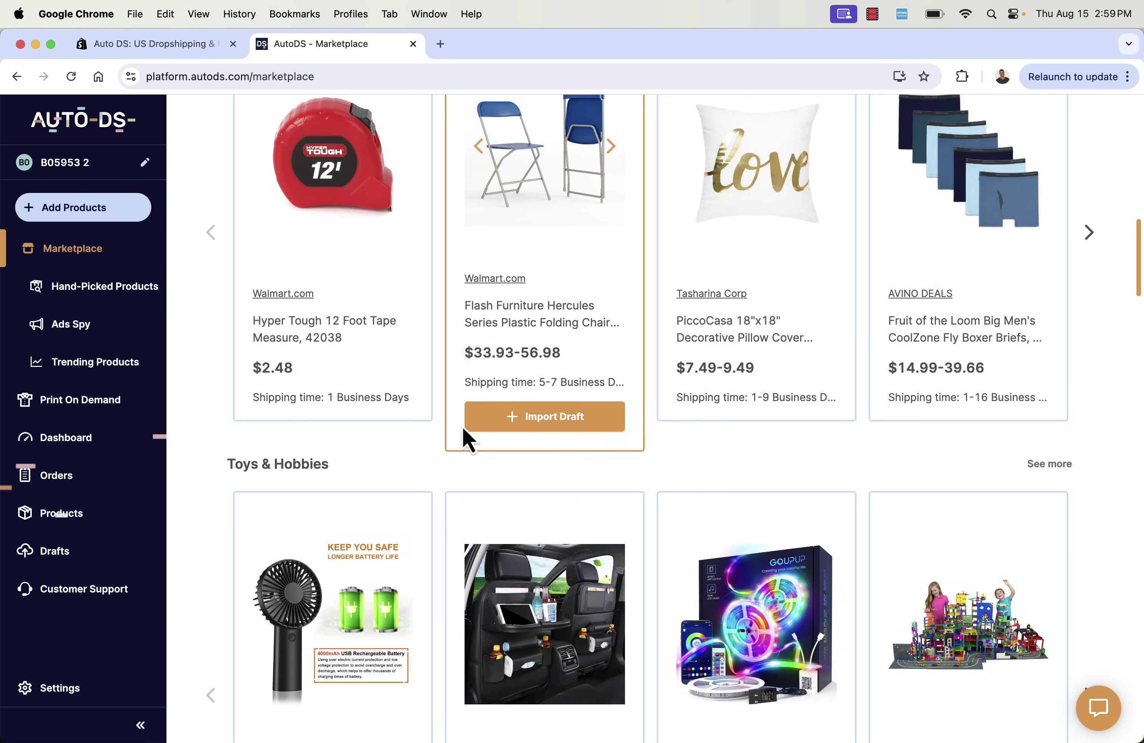
pyautogui.scroll(-10, 464, 430)
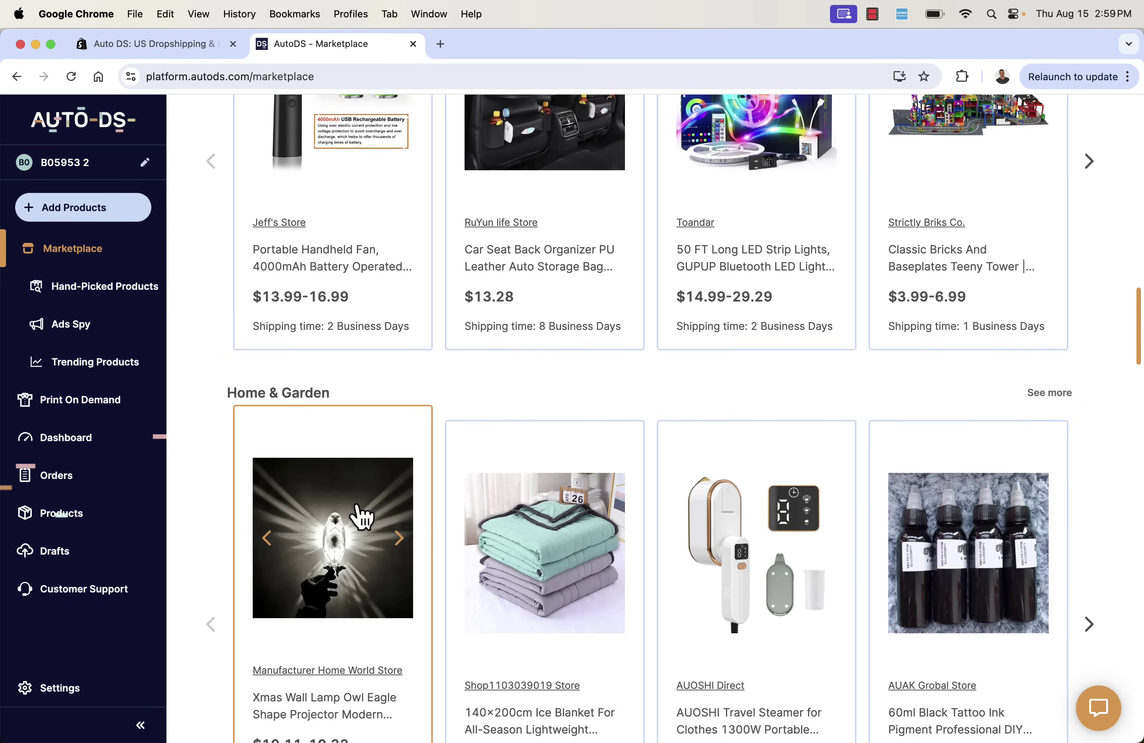
pyautogui.scroll(-12, 361, 516)
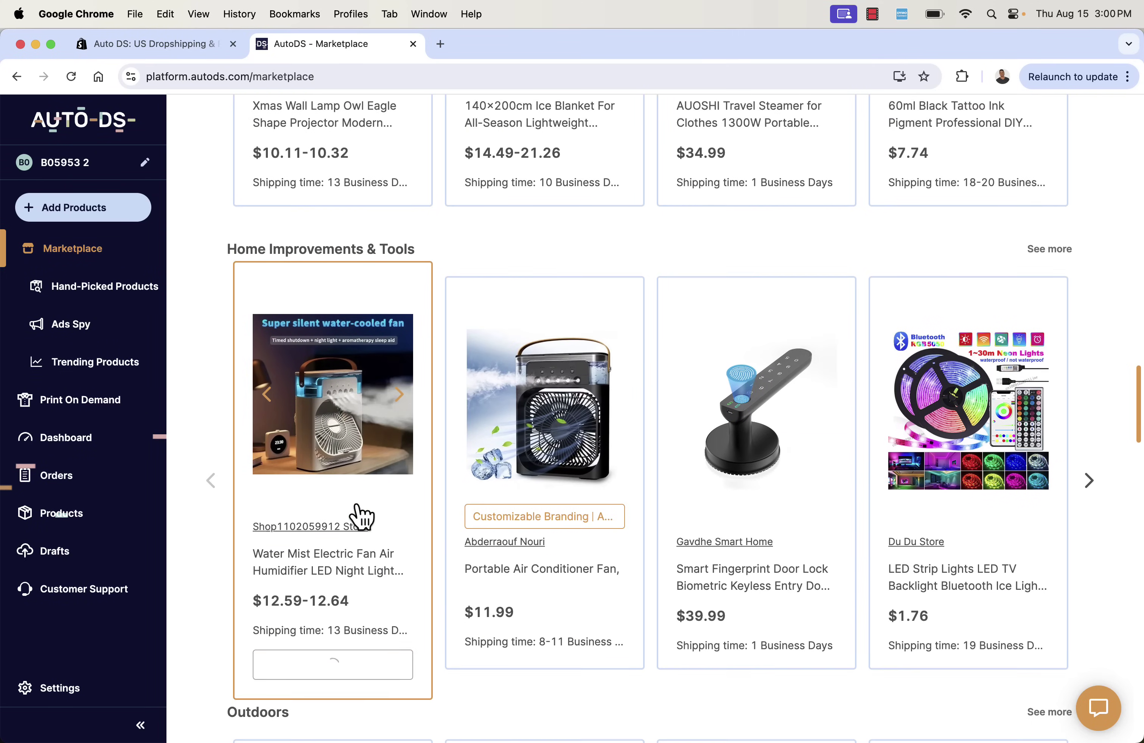
pyautogui.scroll(-2, 359, 513)
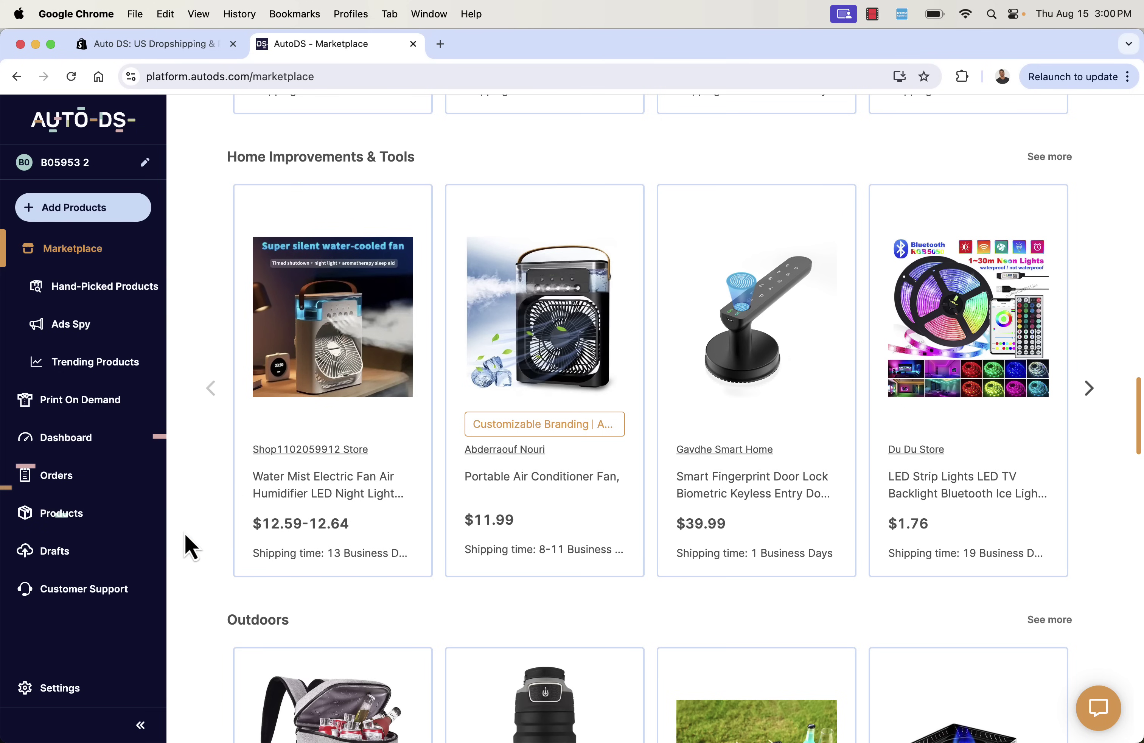
pyautogui.scroll(-1, 184, 544)
pyautogui.scroll(-6, 215, 613)
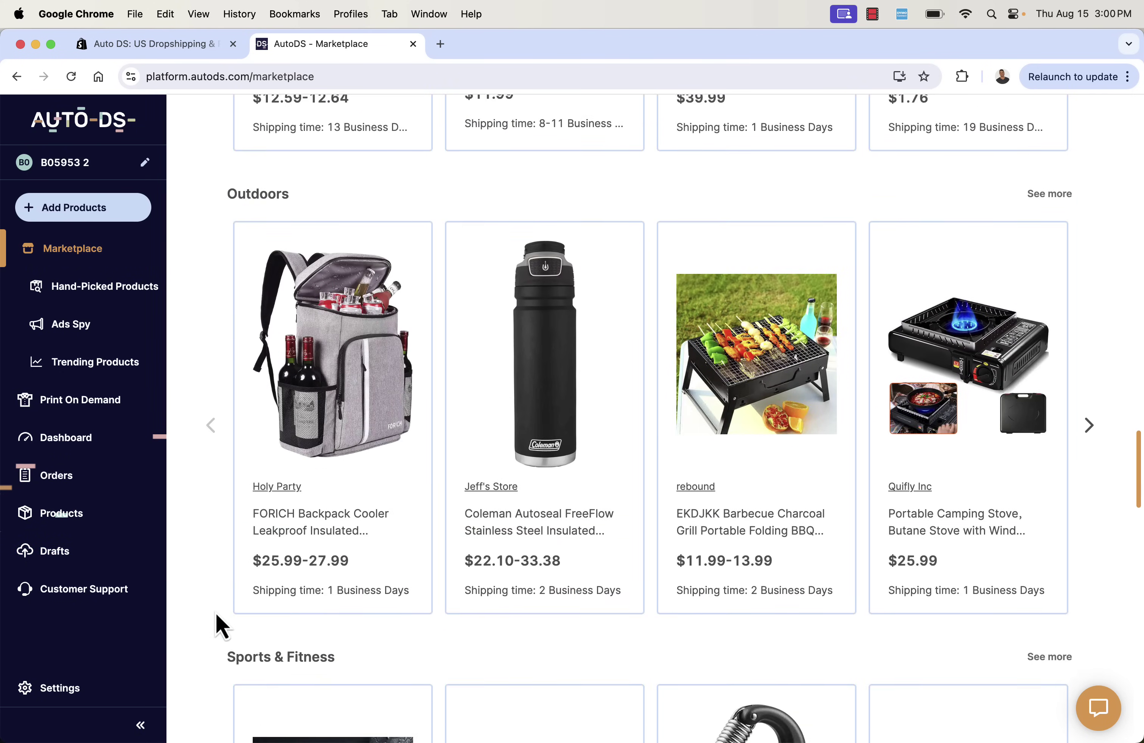
# Look through the Marketplace's Sports & Fitness, Pets and Electronics & Gadgets sections, checking product prices and shipping times.
pyautogui.scroll(-7, 216, 613)
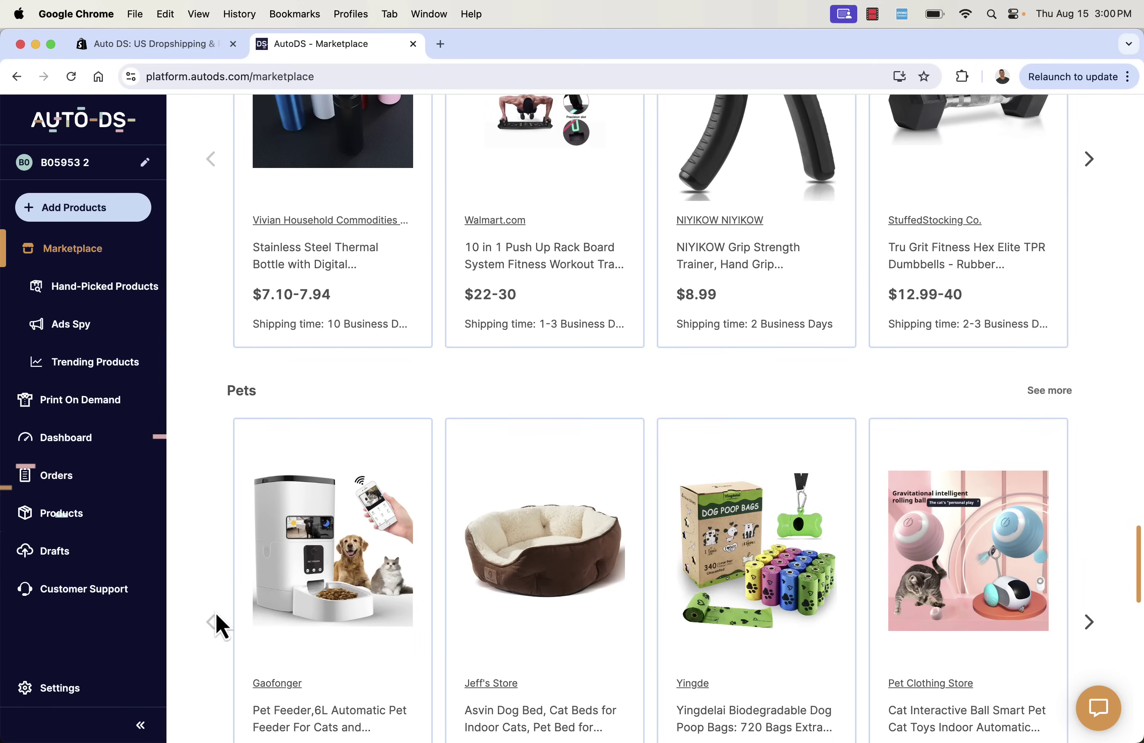
pyautogui.scroll(-1, 216, 614)
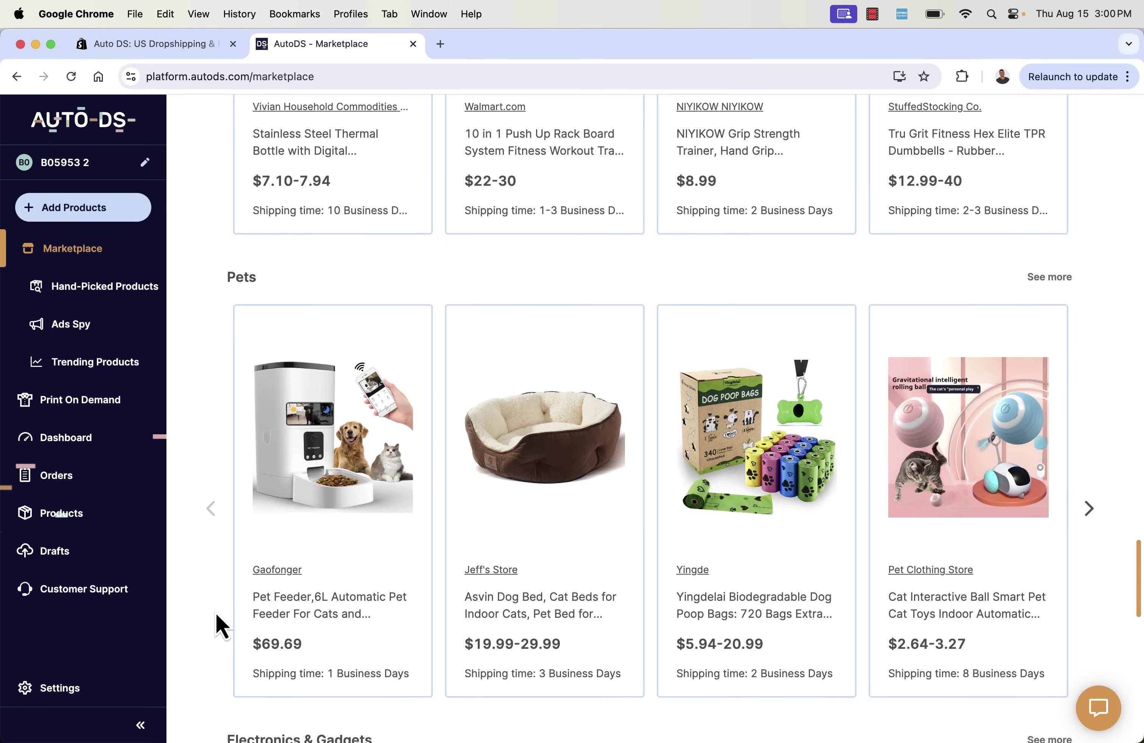
pyautogui.scroll(-1, 216, 613)
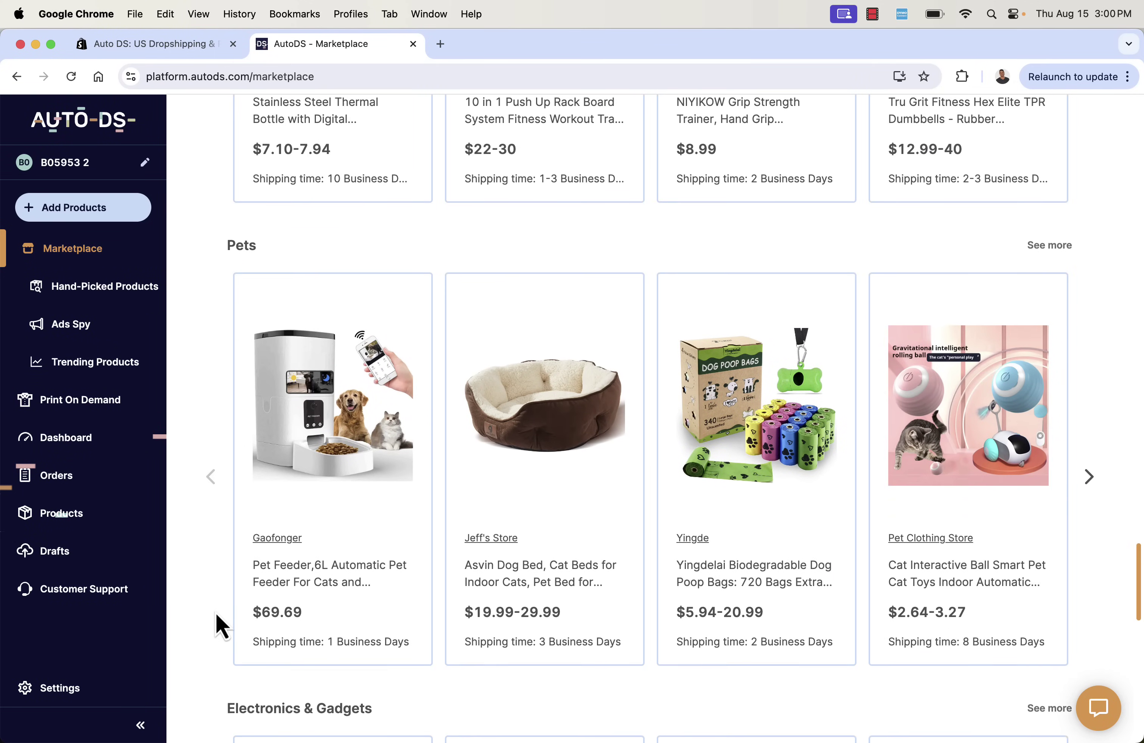
pyautogui.moveTo(1027, 428)
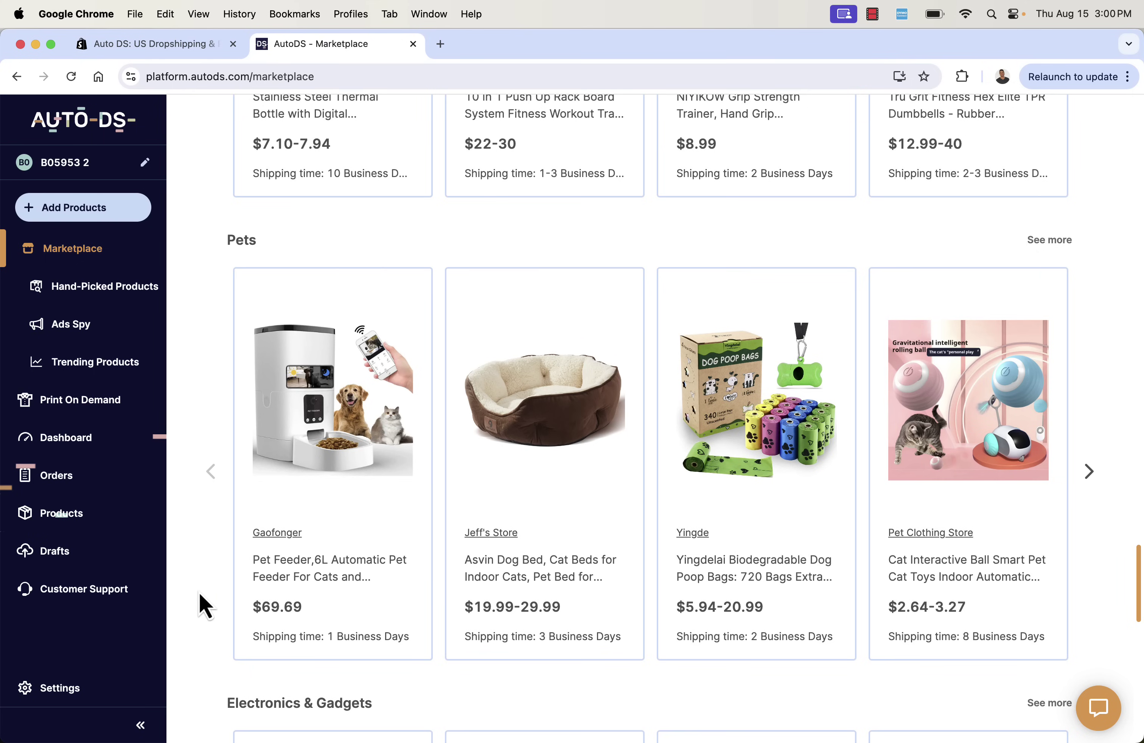
pyautogui.scroll(-2, 198, 594)
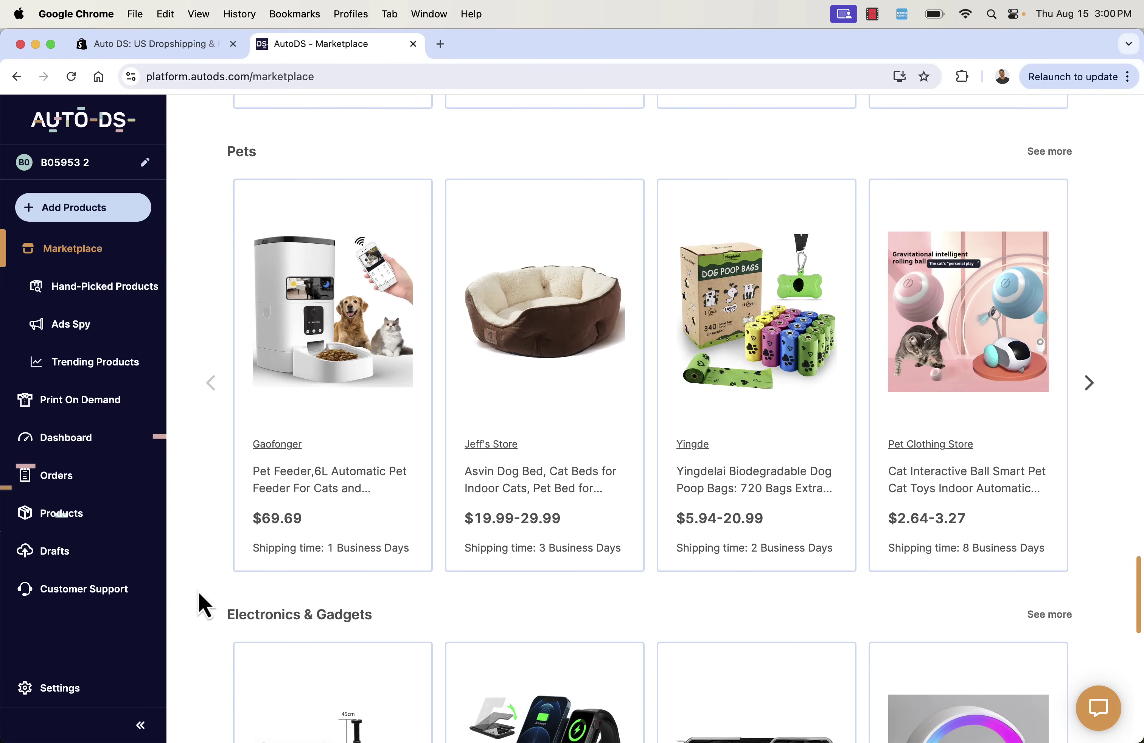
pyautogui.moveTo(306, 562)
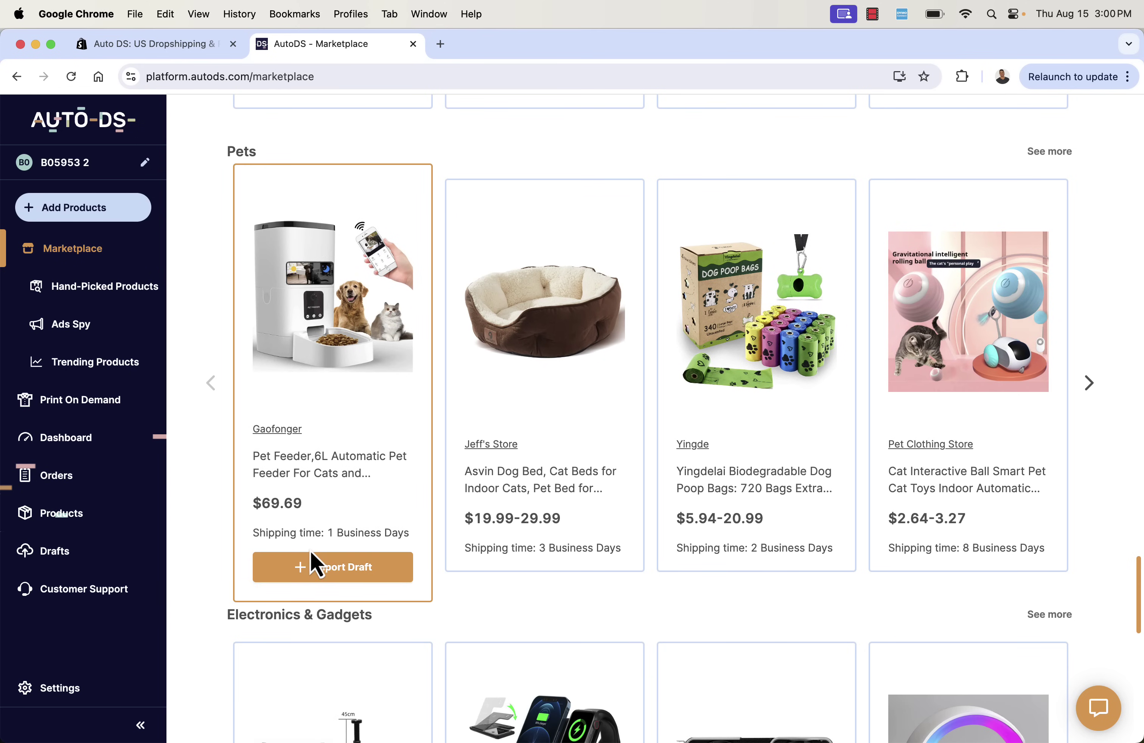
pyautogui.scroll(-10, 189, 649)
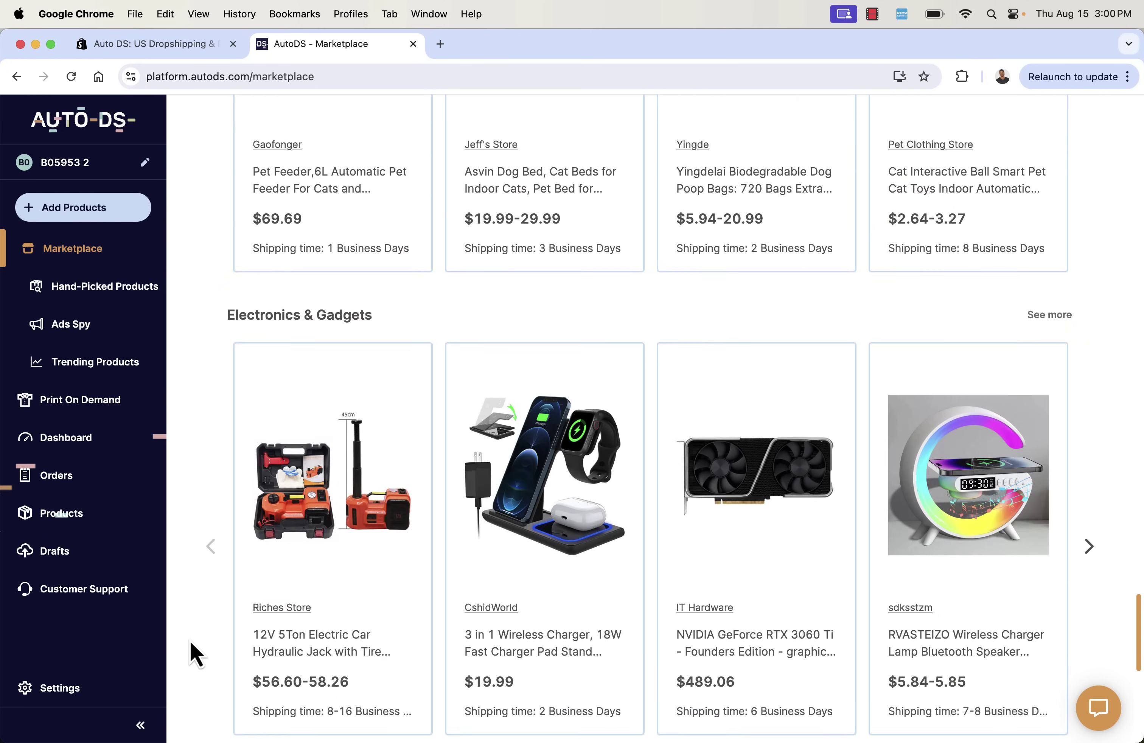
pyautogui.scroll(-20, 190, 641)
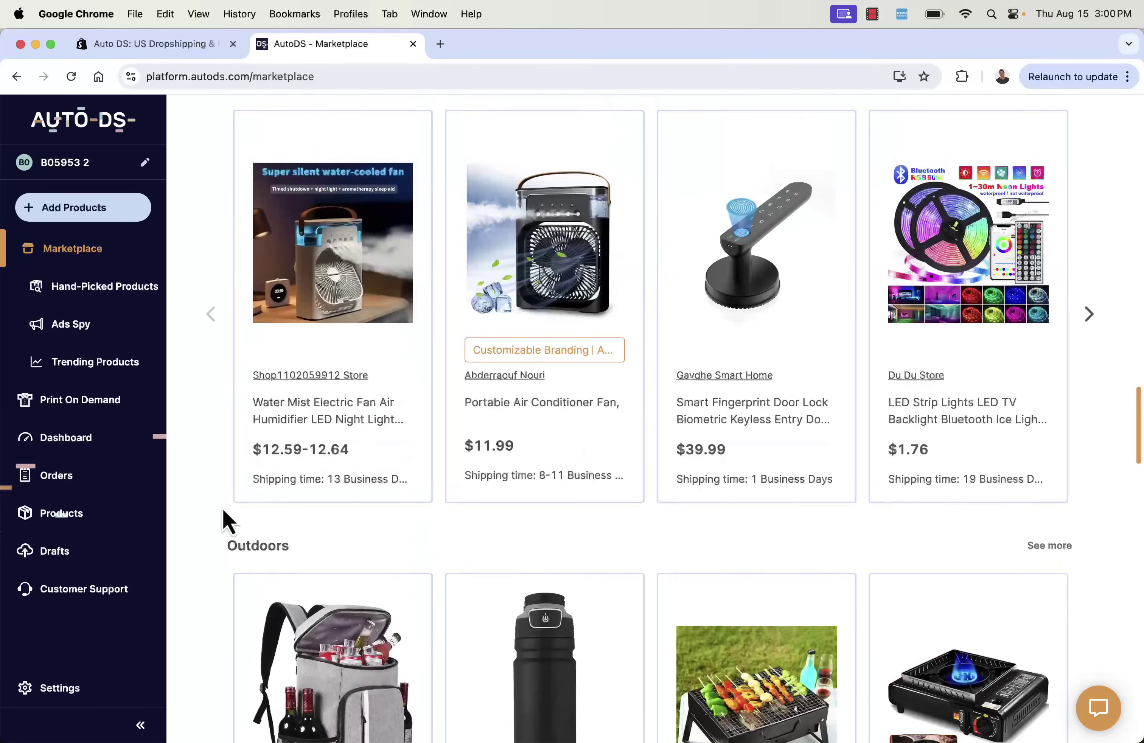
# Check what the Customizable Branding label means on the Portable Air Conditioner Fan in Home Improvements & Tools, and return to the Marketplace filters.
pyautogui.scroll(20, 222, 508)
pyautogui.scroll(-20, 223, 508)
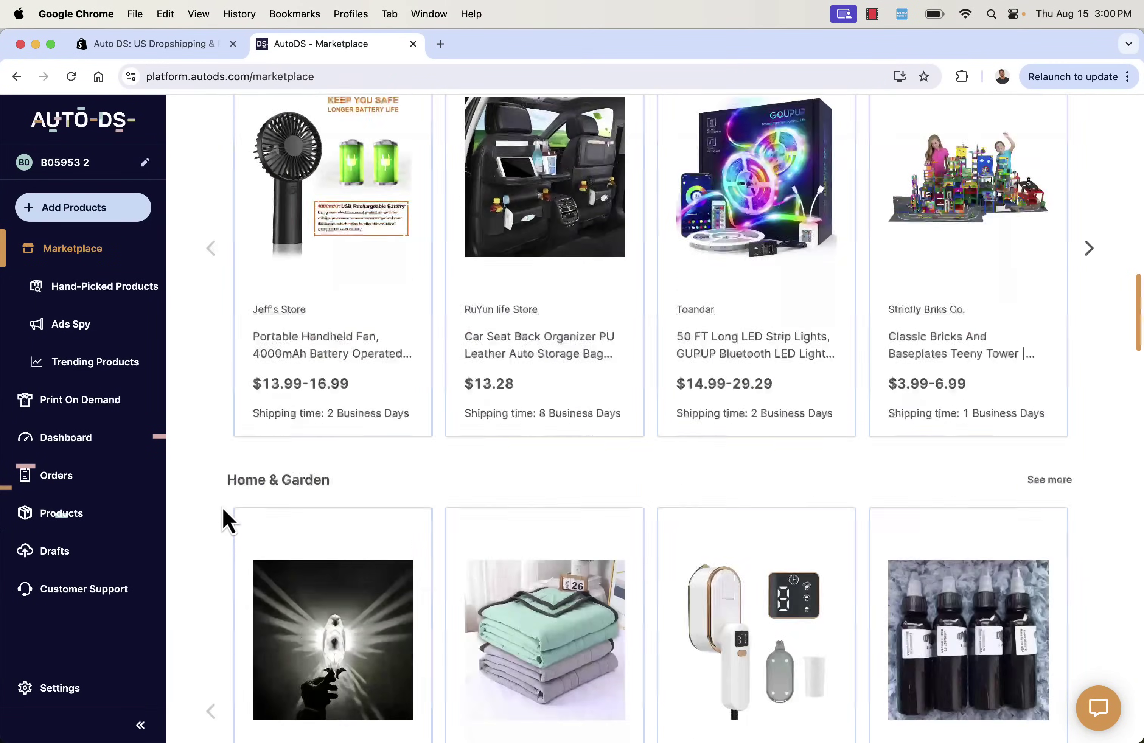
pyautogui.scroll(-12, 223, 508)
pyautogui.moveTo(582, 436)
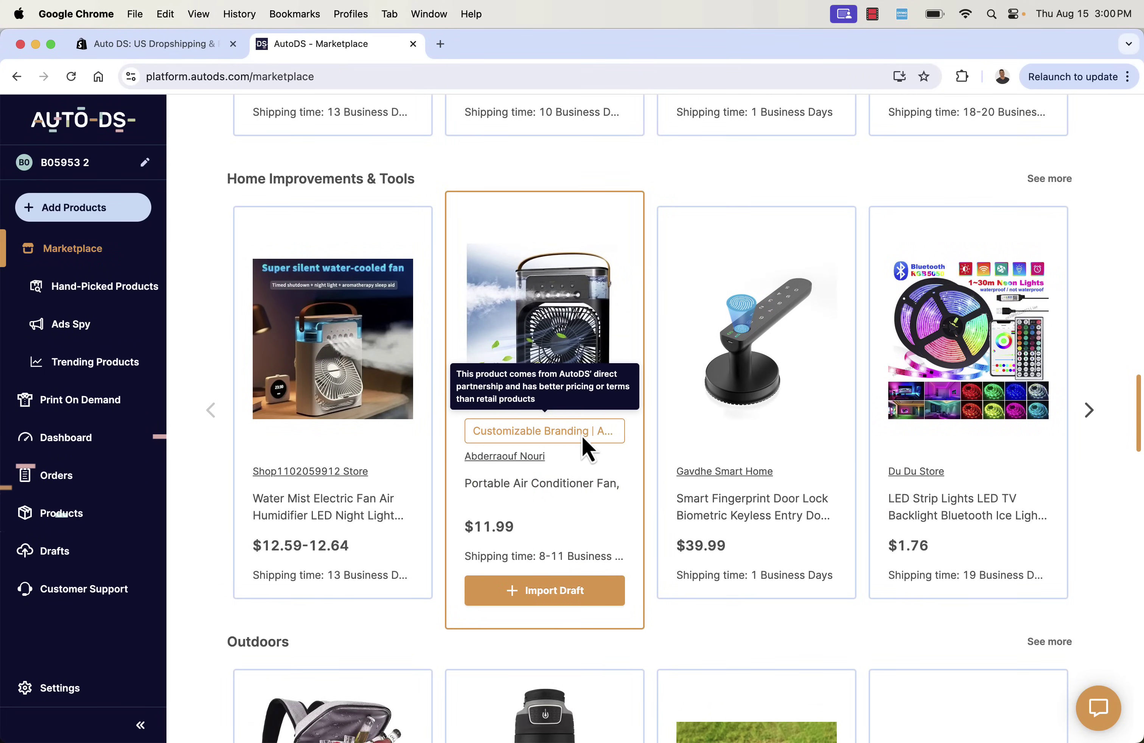
pyautogui.scroll(20, 216, 406)
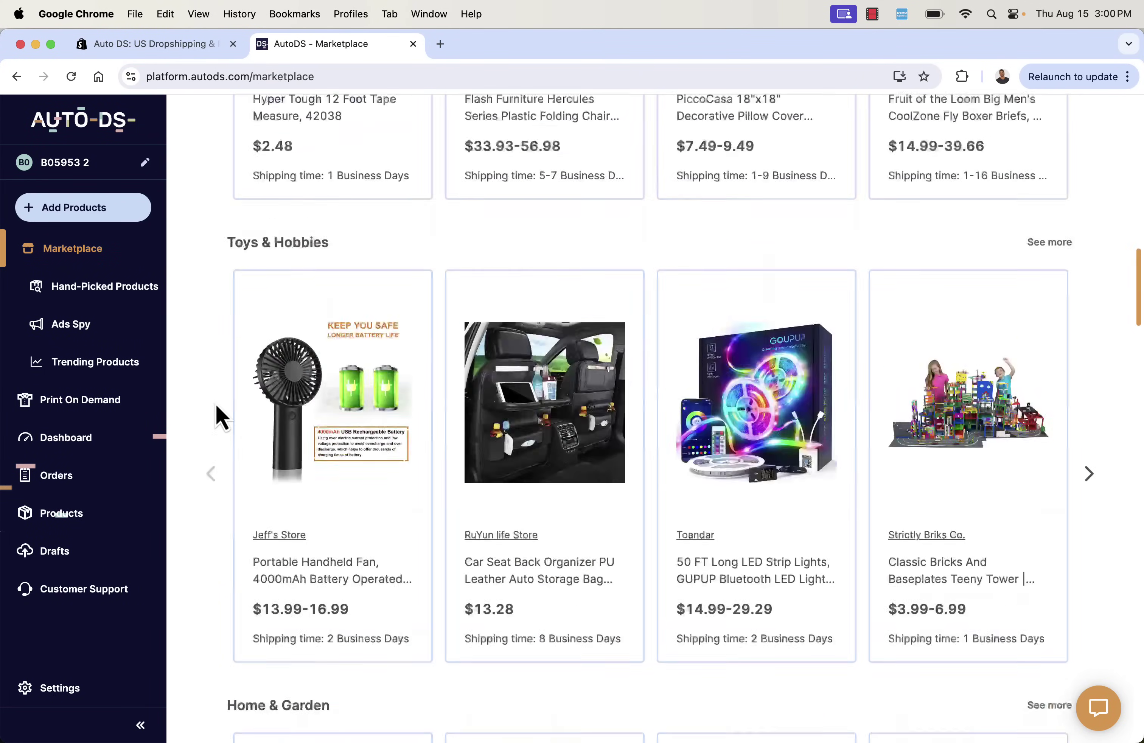
pyautogui.scroll(3, 216, 406)
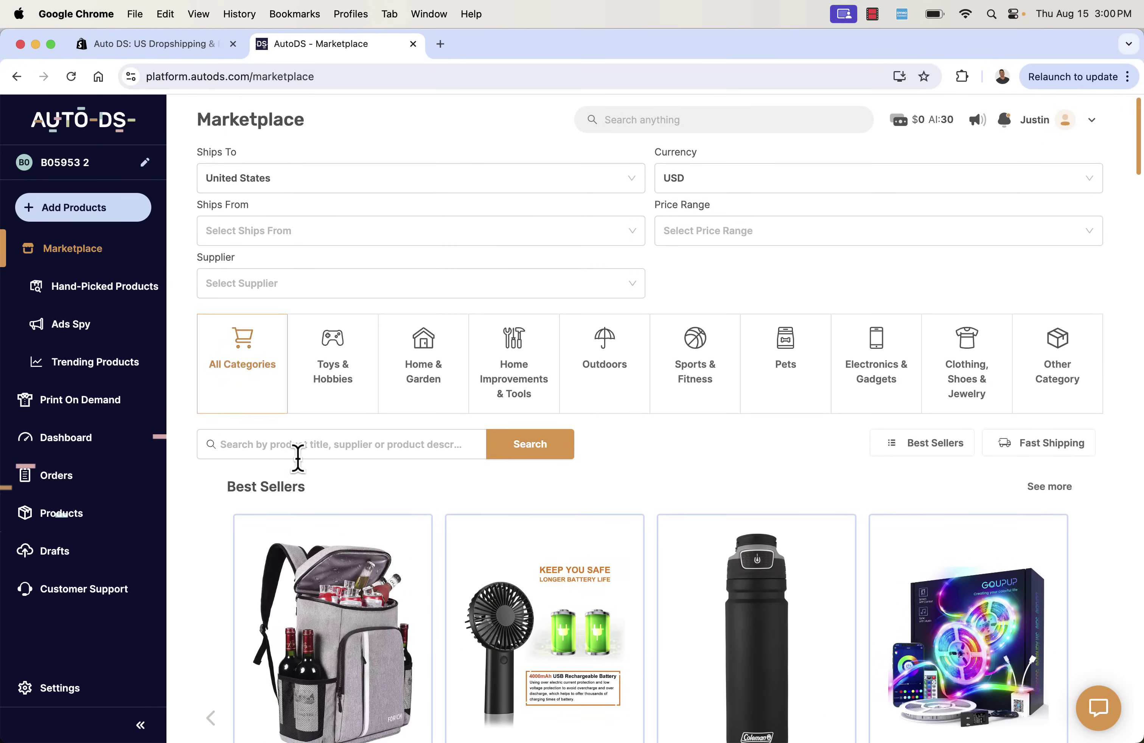
# Show the full Best Sellers list across all categories and browse its products, prices and shipping times.
pyautogui.scroll(-2, 366, 470)
pyautogui.click(1044, 431)
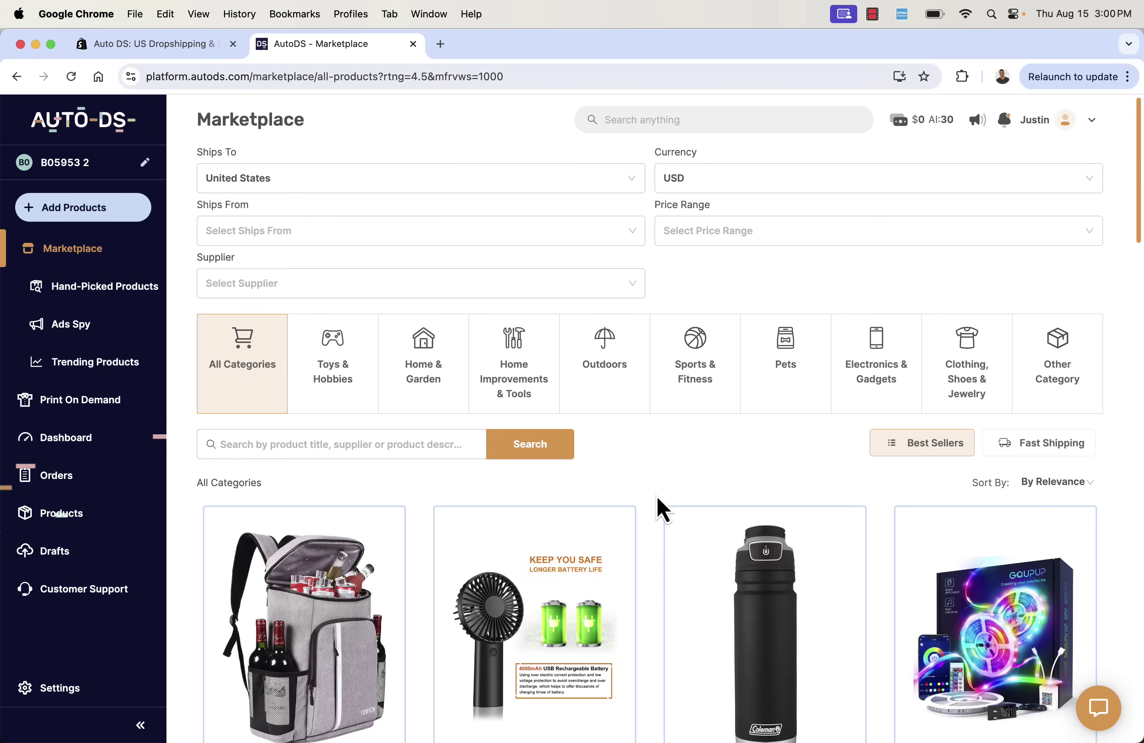
pyautogui.scroll(-6, 672, 437)
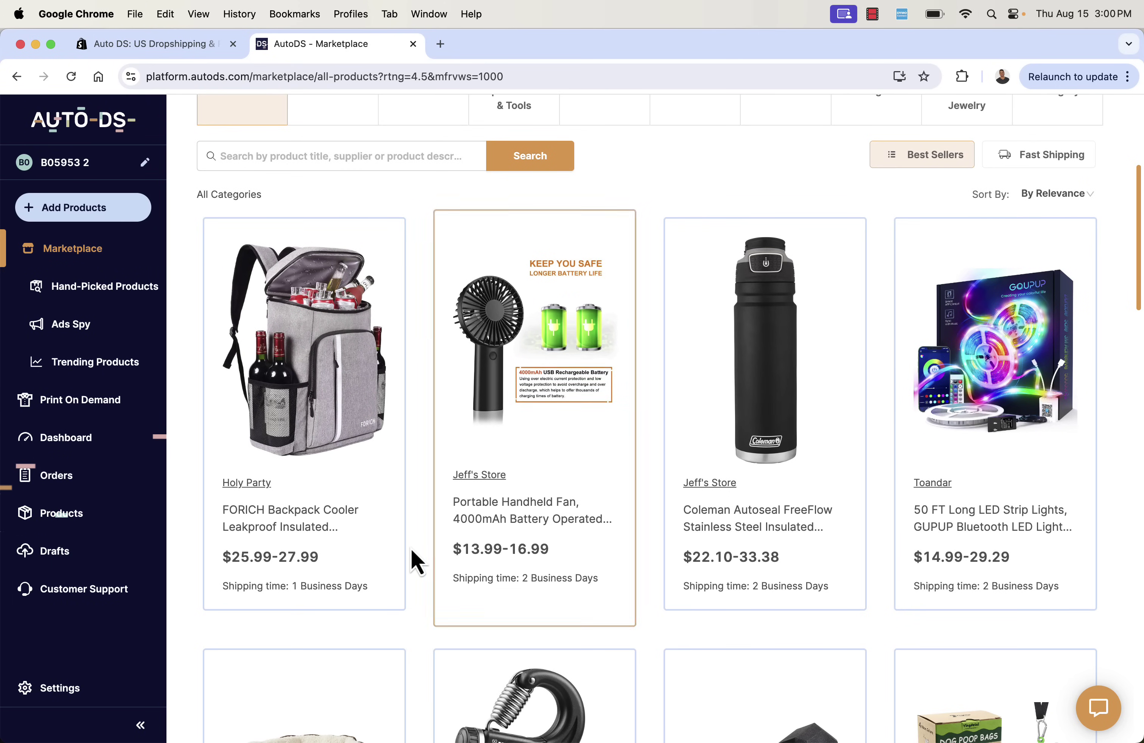
pyautogui.scroll(-7, 416, 560)
pyautogui.scroll(5, 395, 486)
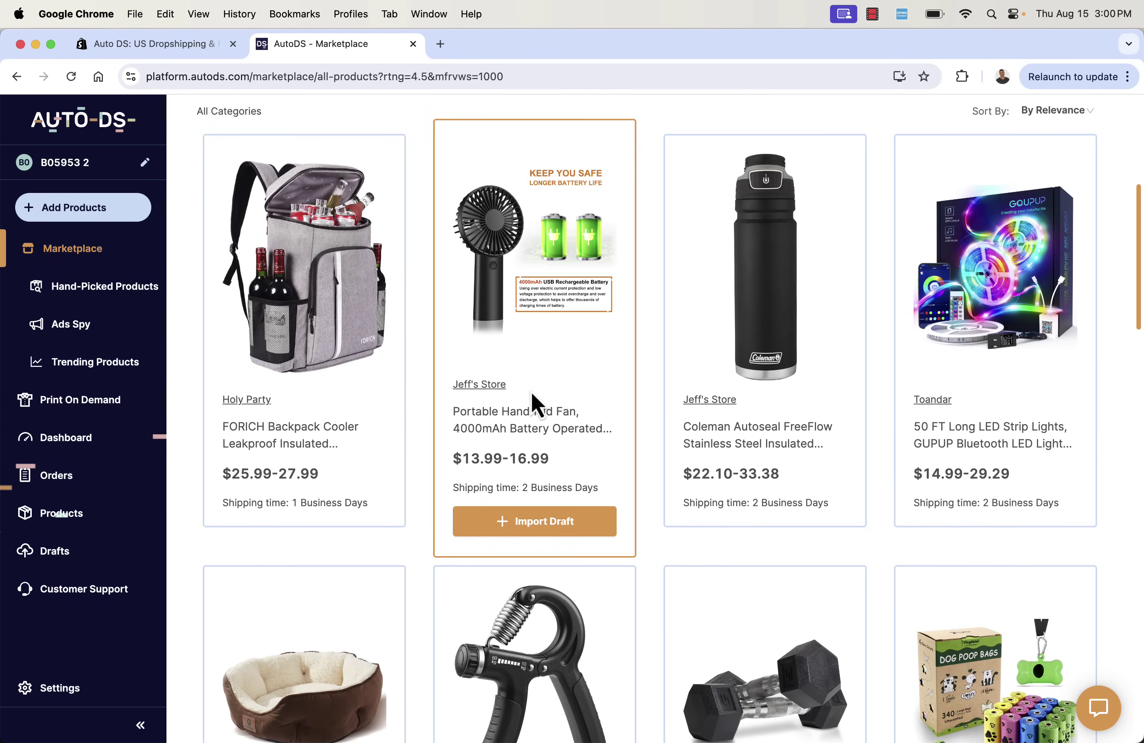
pyautogui.scroll(-2, 472, 477)
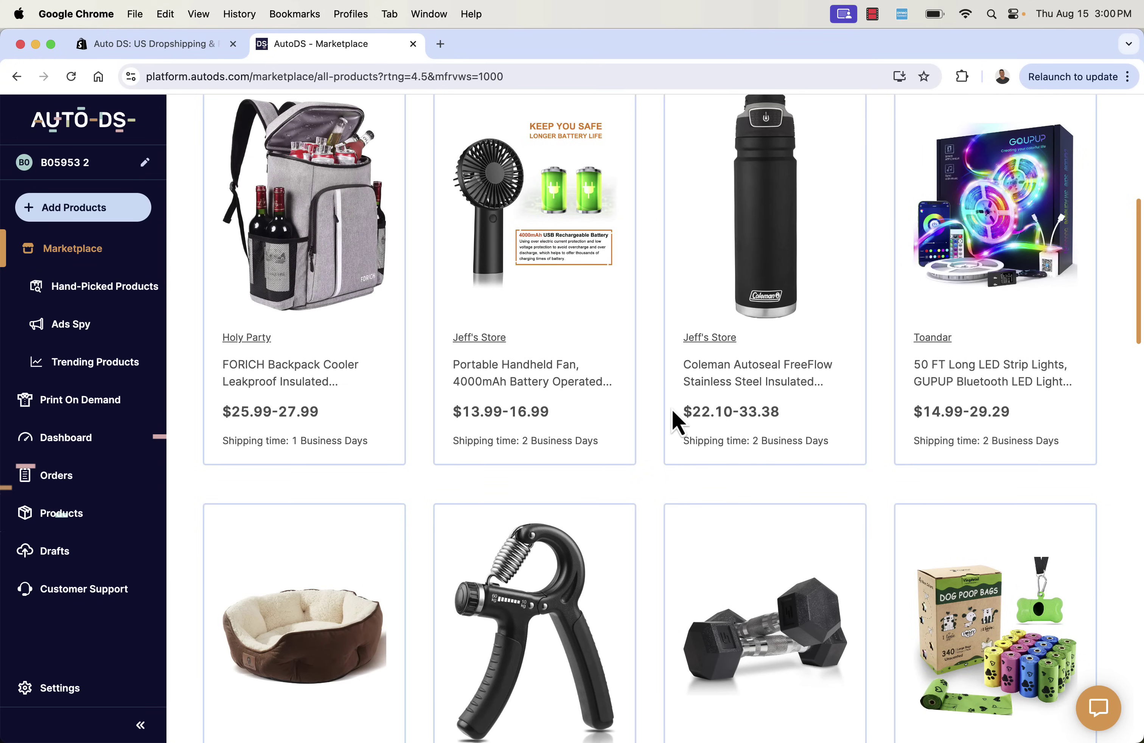
pyautogui.scroll(-4, 612, 485)
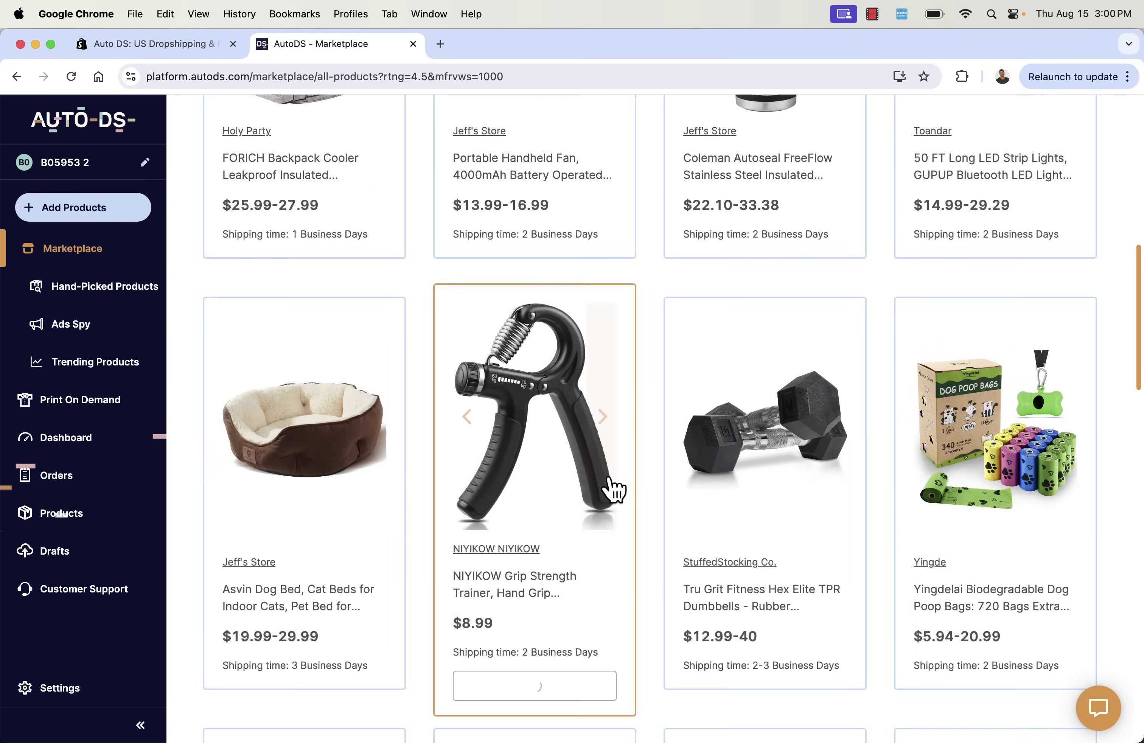
pyautogui.scroll(-8, 612, 487)
pyautogui.scroll(3, 612, 487)
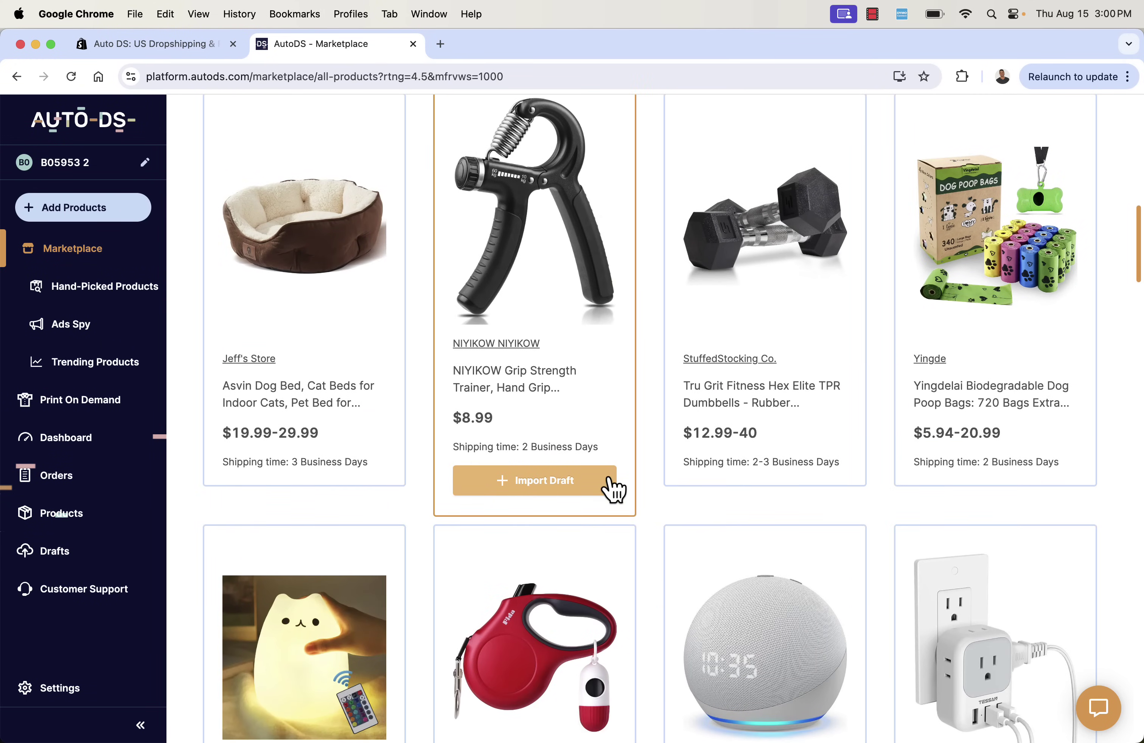
pyautogui.scroll(10, 613, 486)
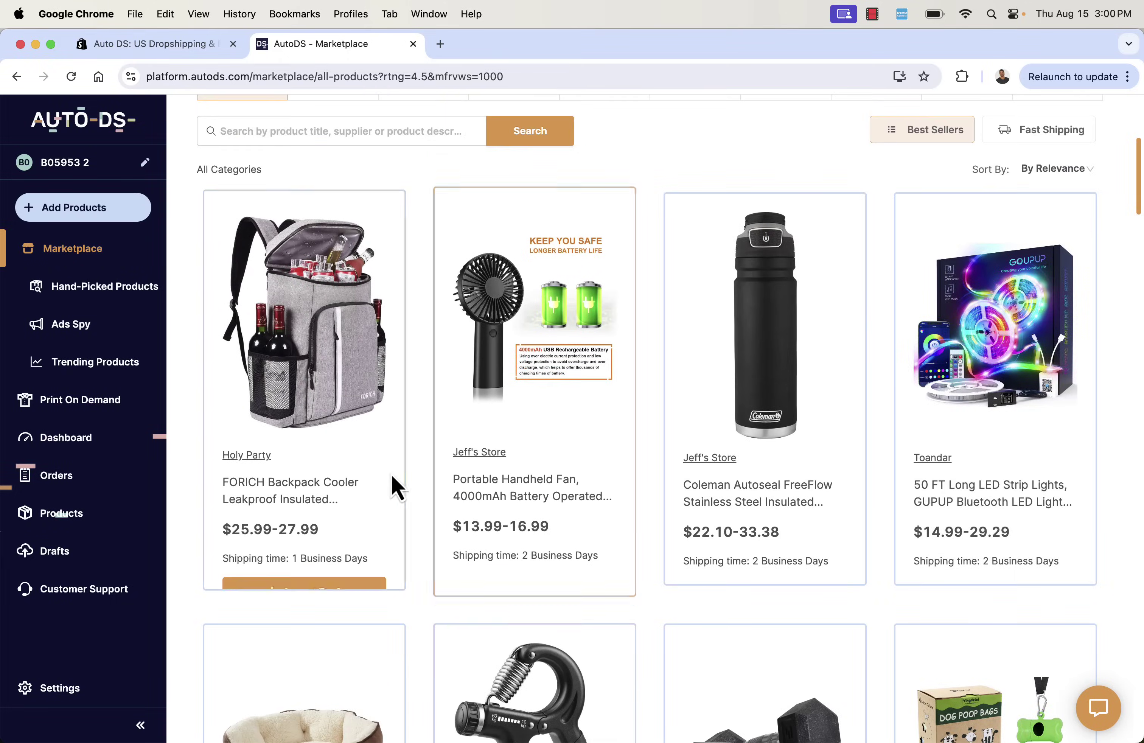
# Open the Portable Handheld Fan product page and examine its description, color options and shipping information.
pyautogui.click(518, 486)
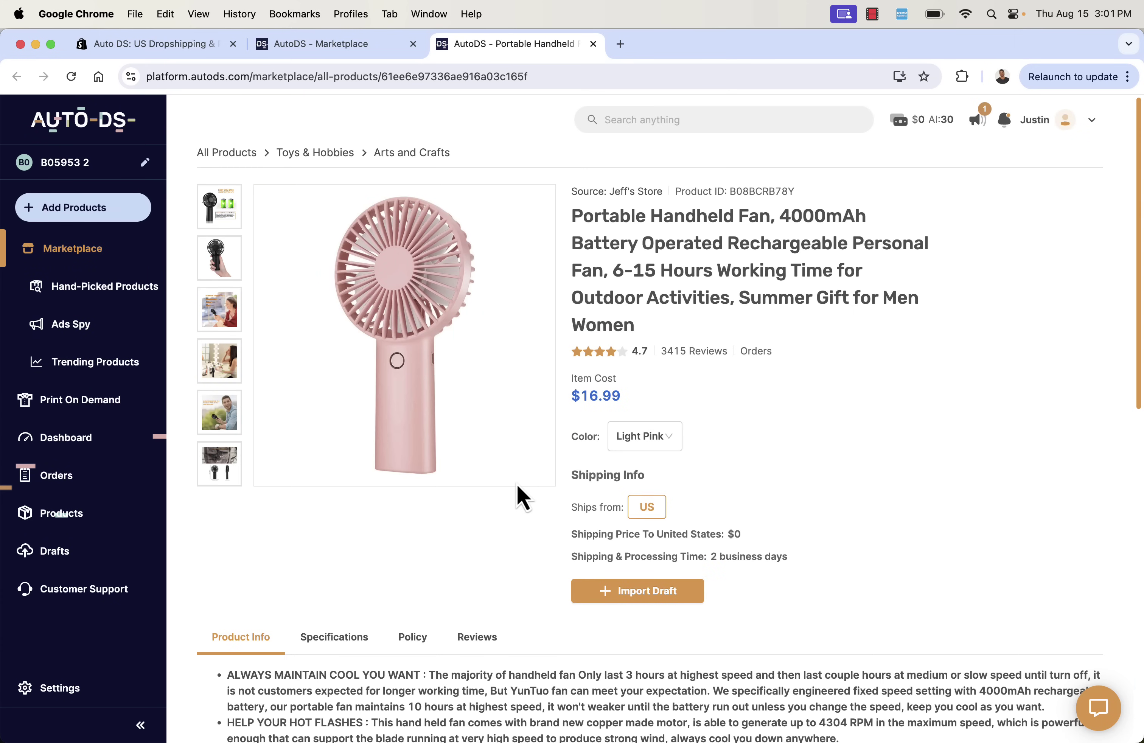
pyautogui.scroll(-3, 517, 484)
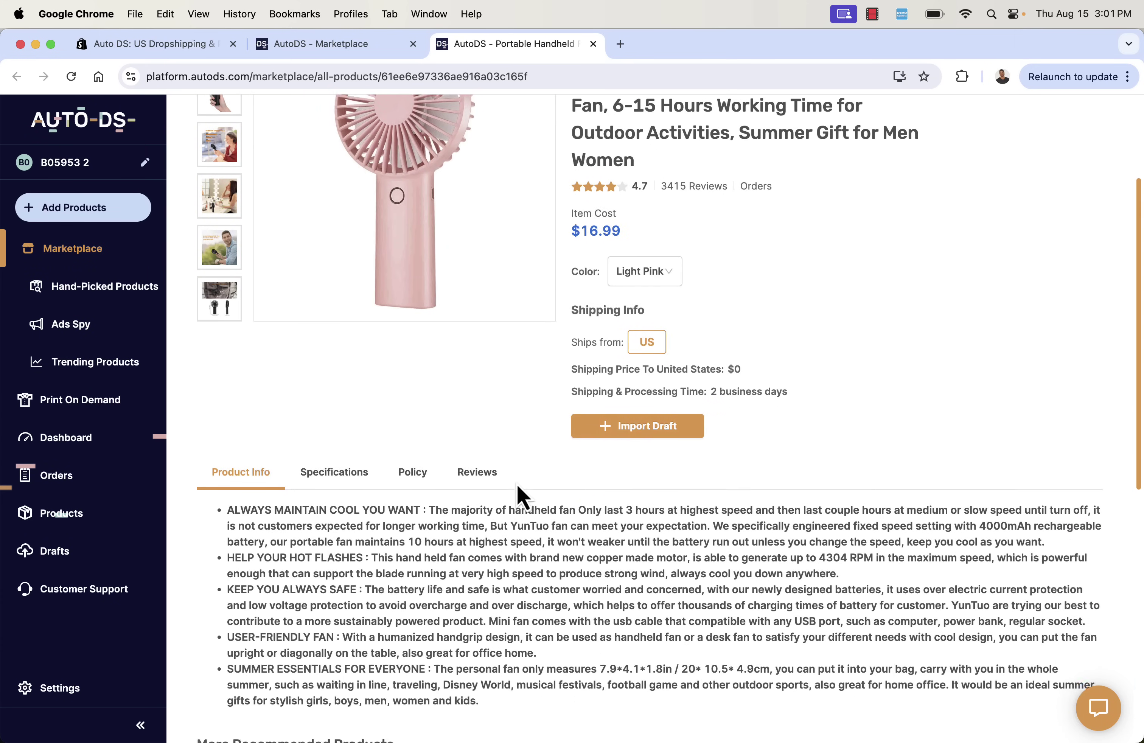
pyautogui.scroll(3, 517, 487)
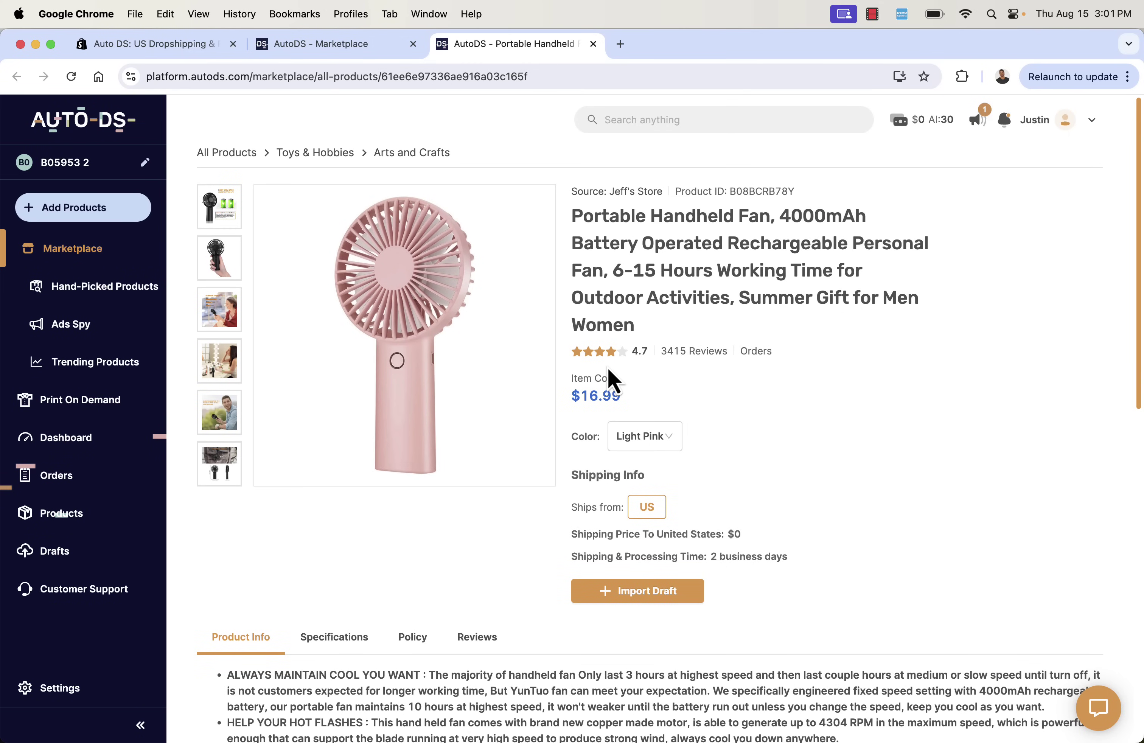
pyautogui.scroll(-1, 617, 376)
pyautogui.click(642, 405)
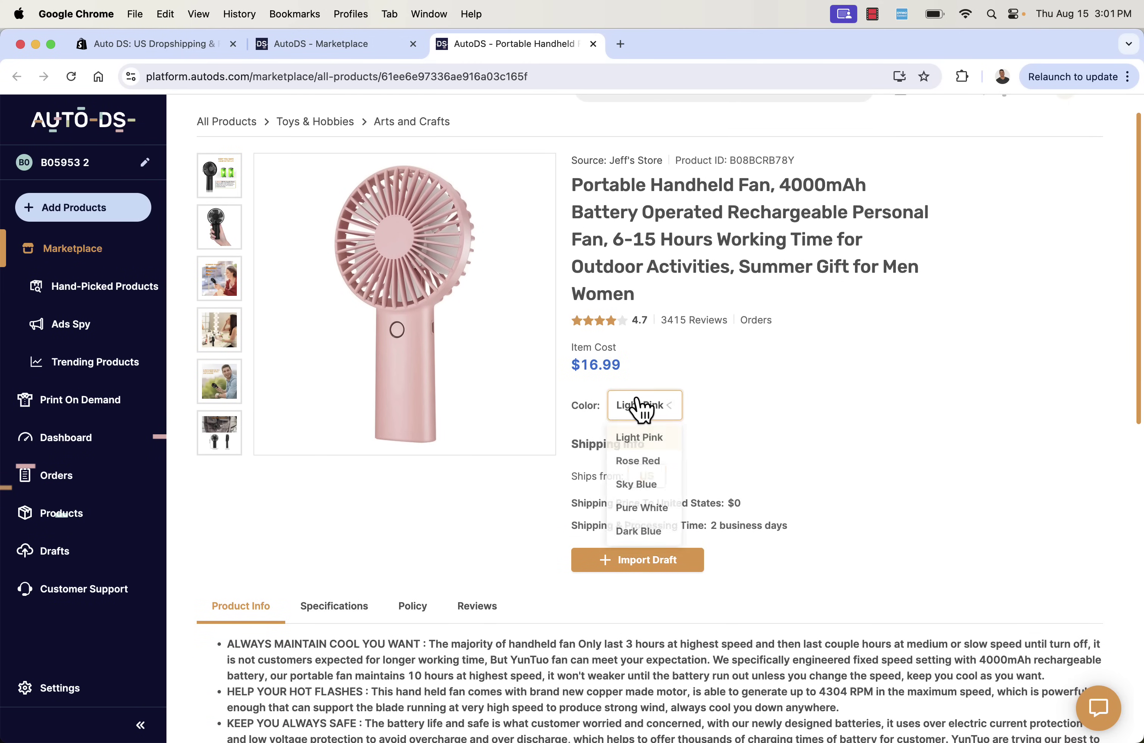
pyautogui.click(755, 428)
pyautogui.scroll(-5, 751, 417)
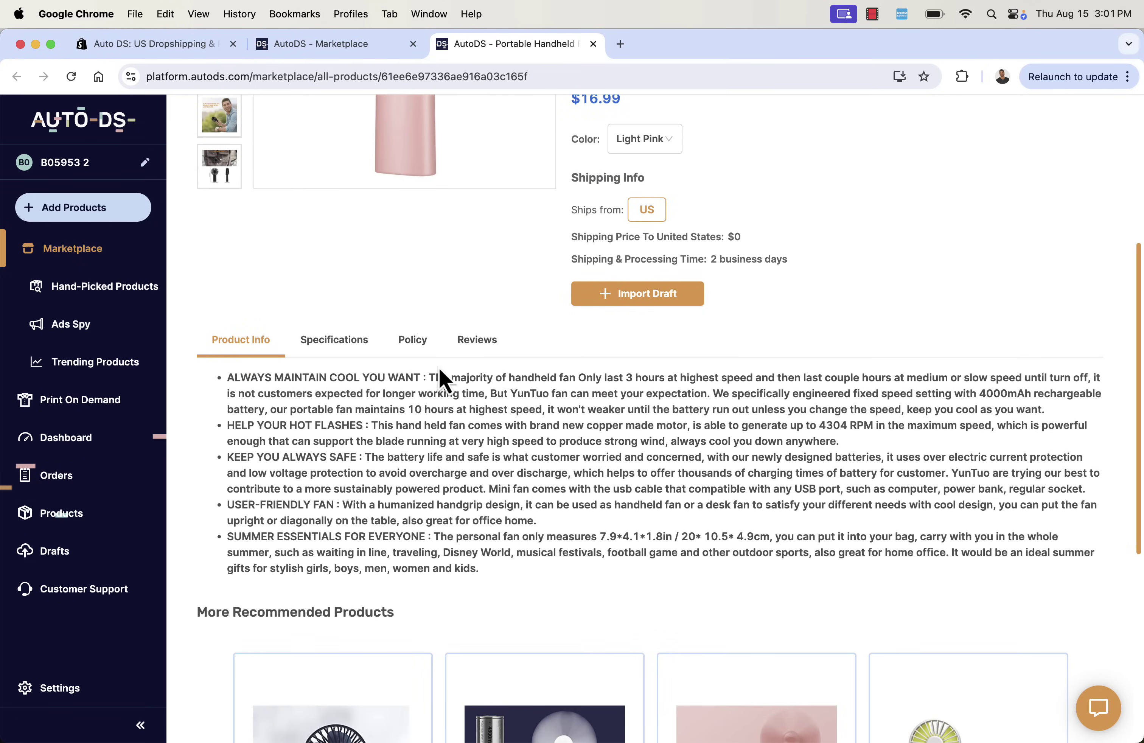
# Read the handheld fan's customer reviews and look over the recommended products on its page.
pyautogui.click(490, 338)
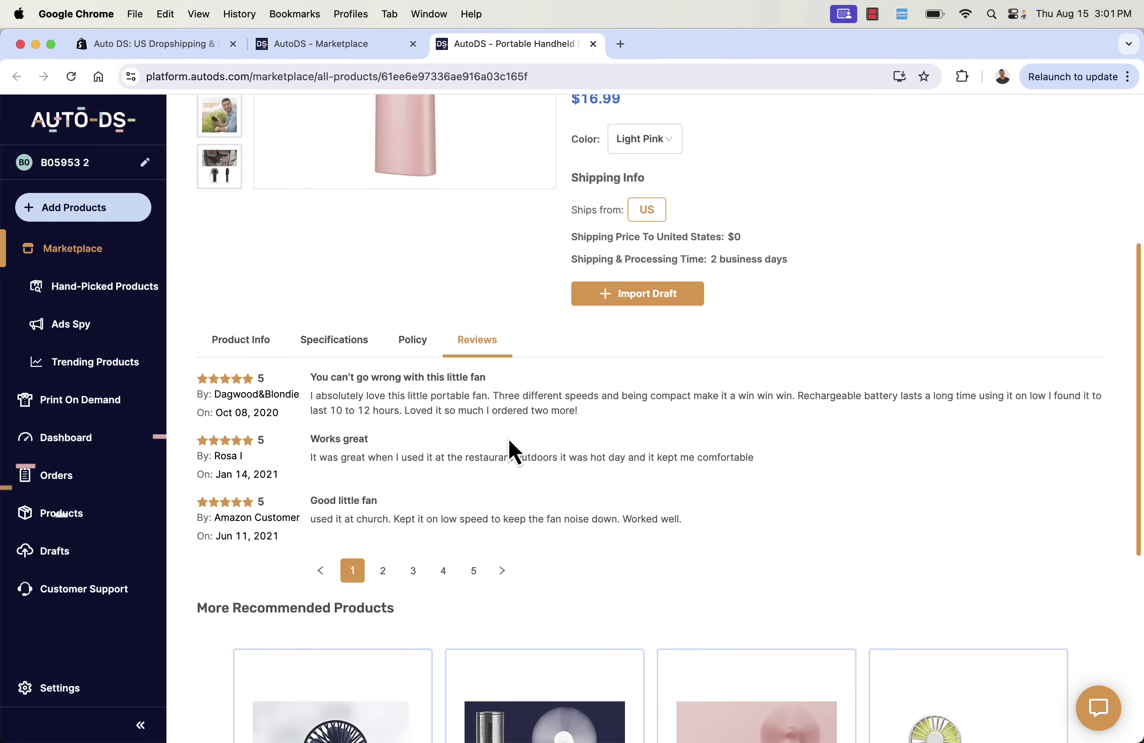
pyautogui.scroll(-7, 509, 447)
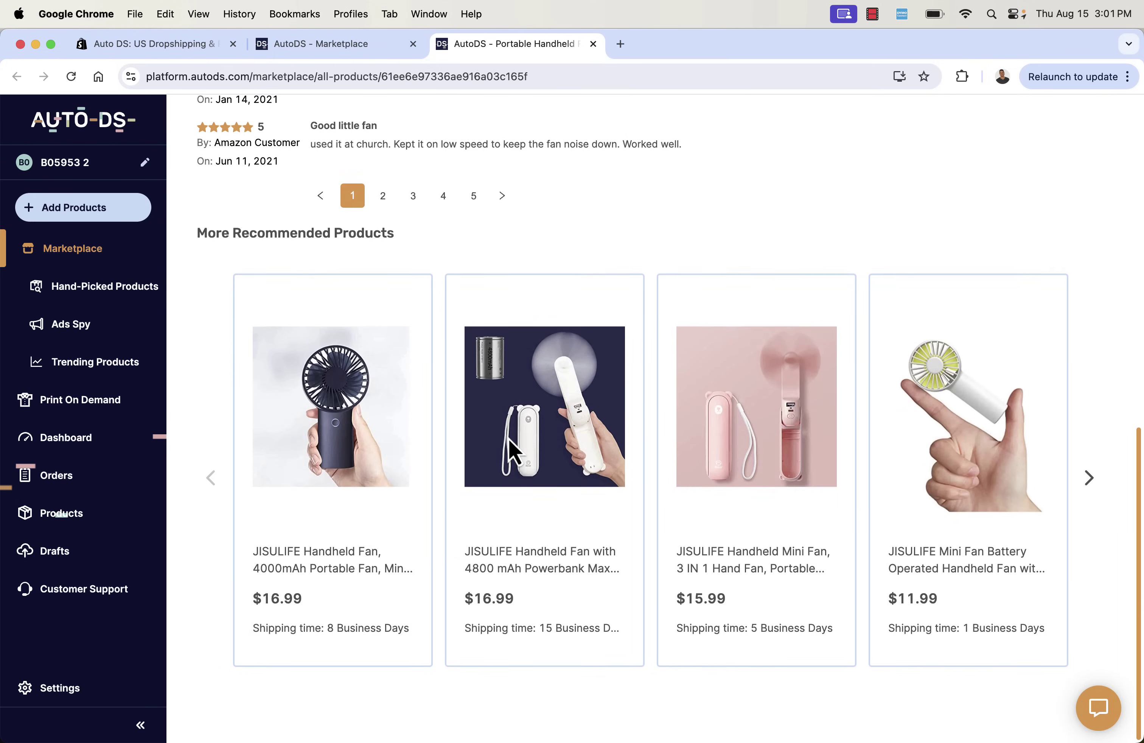
pyautogui.scroll(10, 510, 447)
pyautogui.scroll(4, 509, 439)
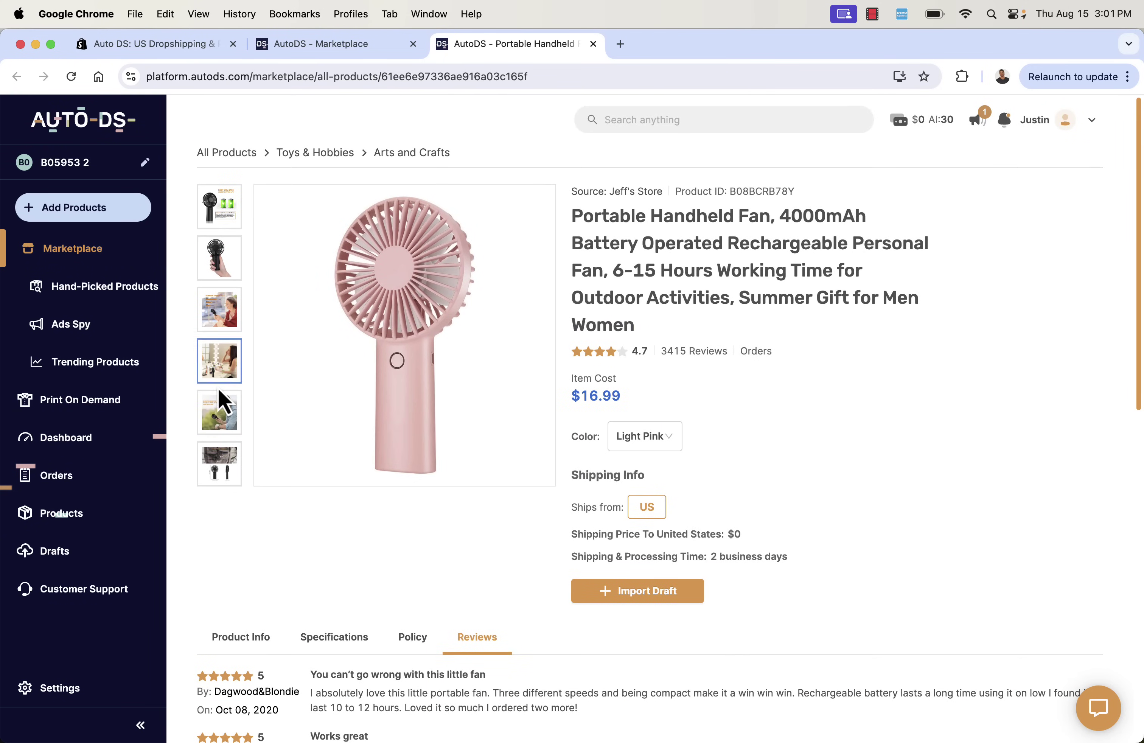
# Preview several of the handheld fan's gallery images, finishing with the Summer Essentials picture.
pyautogui.click(235, 377)
pyautogui.click(227, 430)
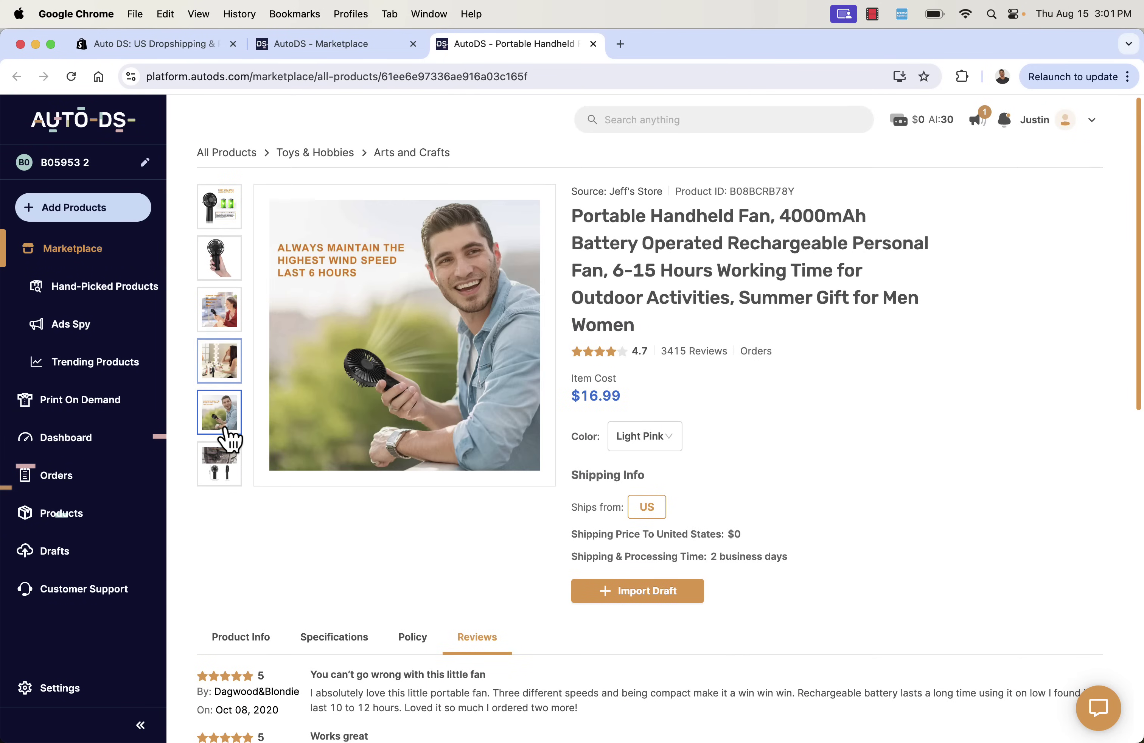
pyautogui.click(217, 326)
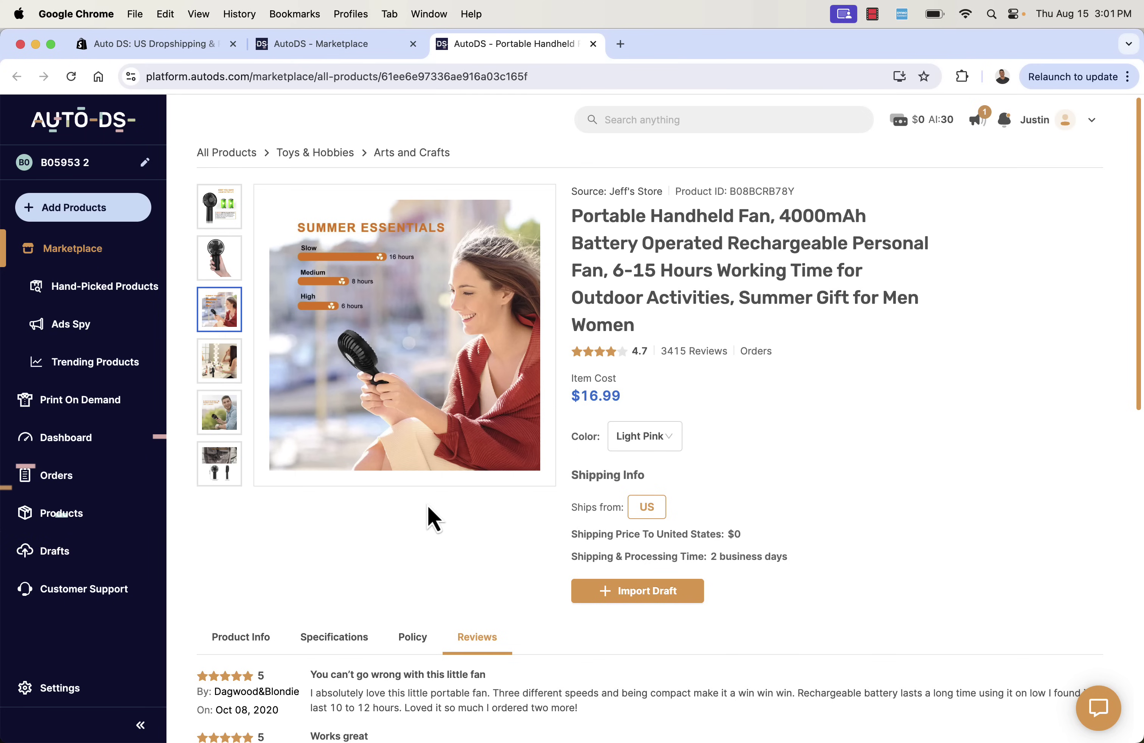
# Import the handheld fan as a draft and expand its editable details in the drafts list.
pyautogui.click(659, 598)
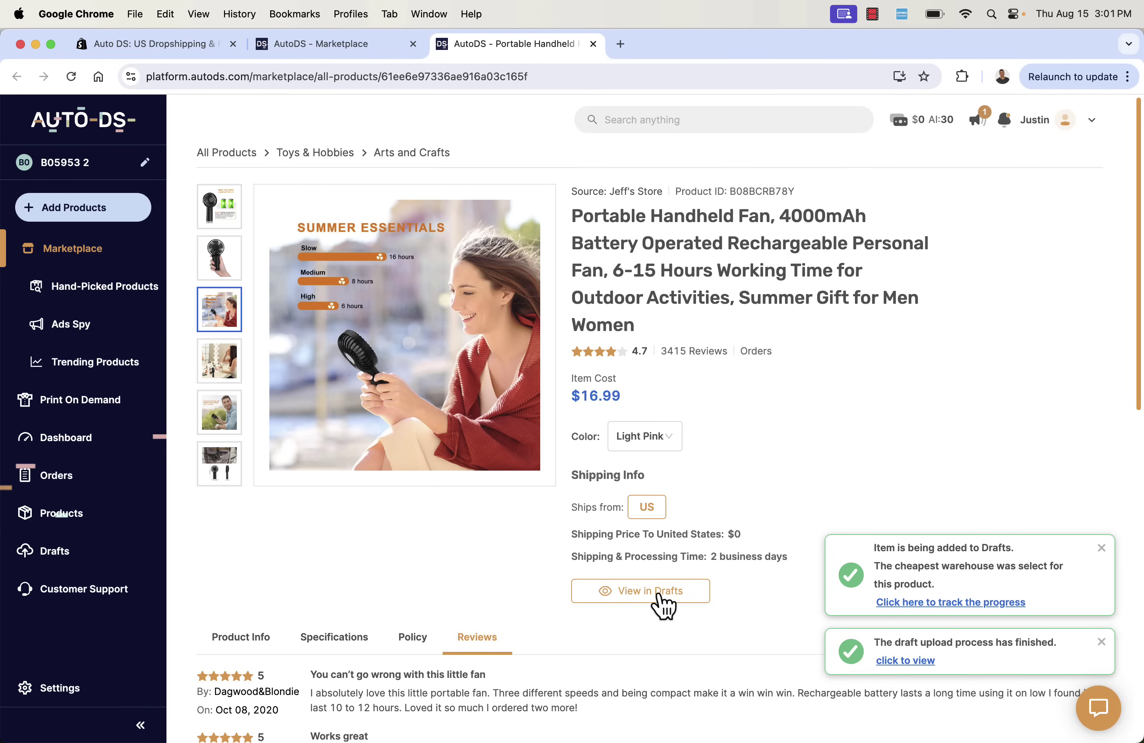
pyautogui.click(905, 660)
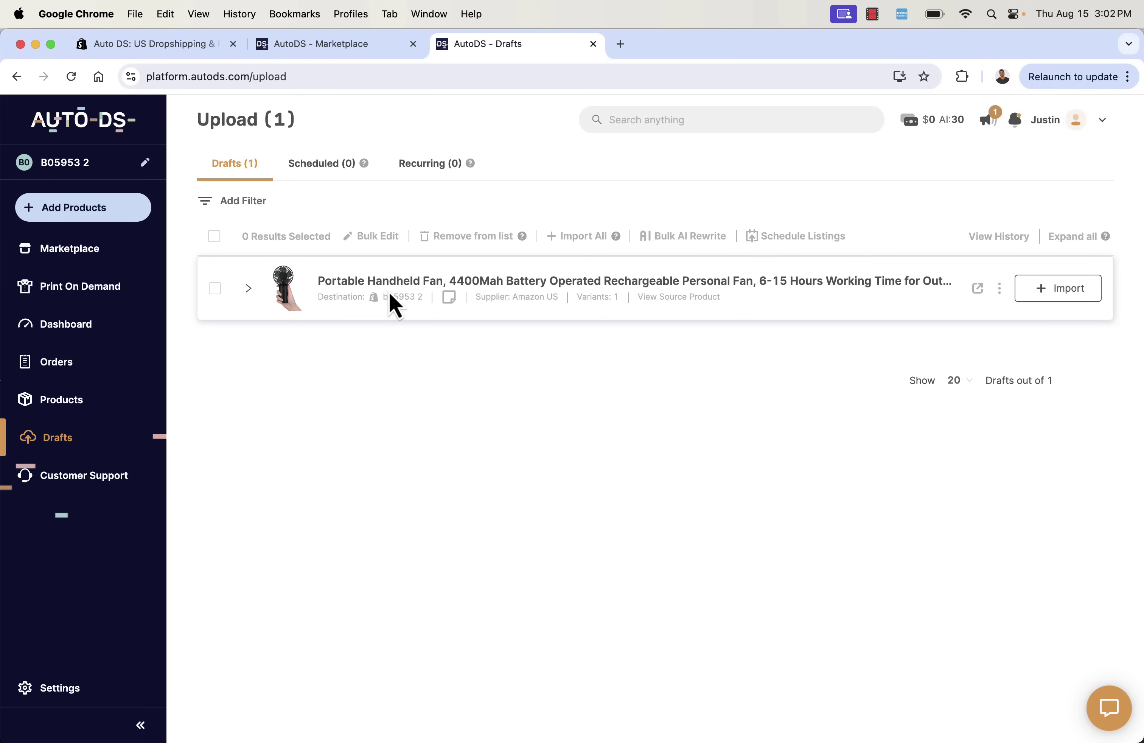
pyautogui.click(248, 289)
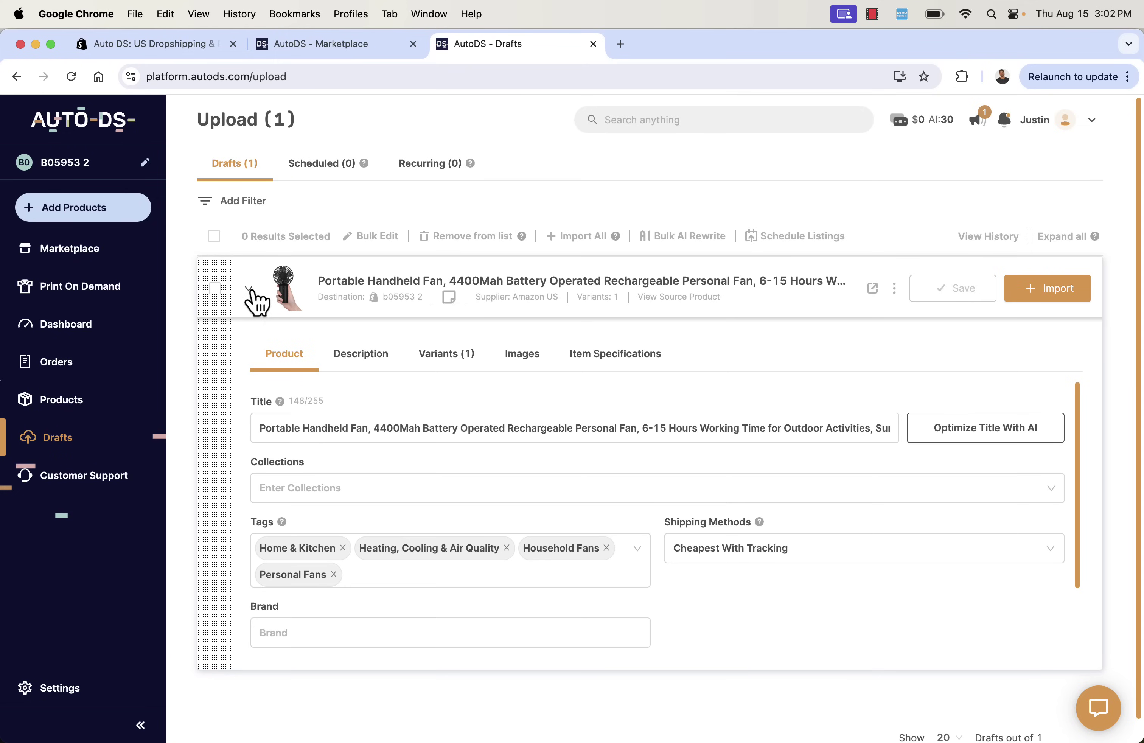
# Generate an AI title for the handheld fan draft with the Make It Sound More Professional tone and Balanced temperature.
pyautogui.scroll(-1, 289, 328)
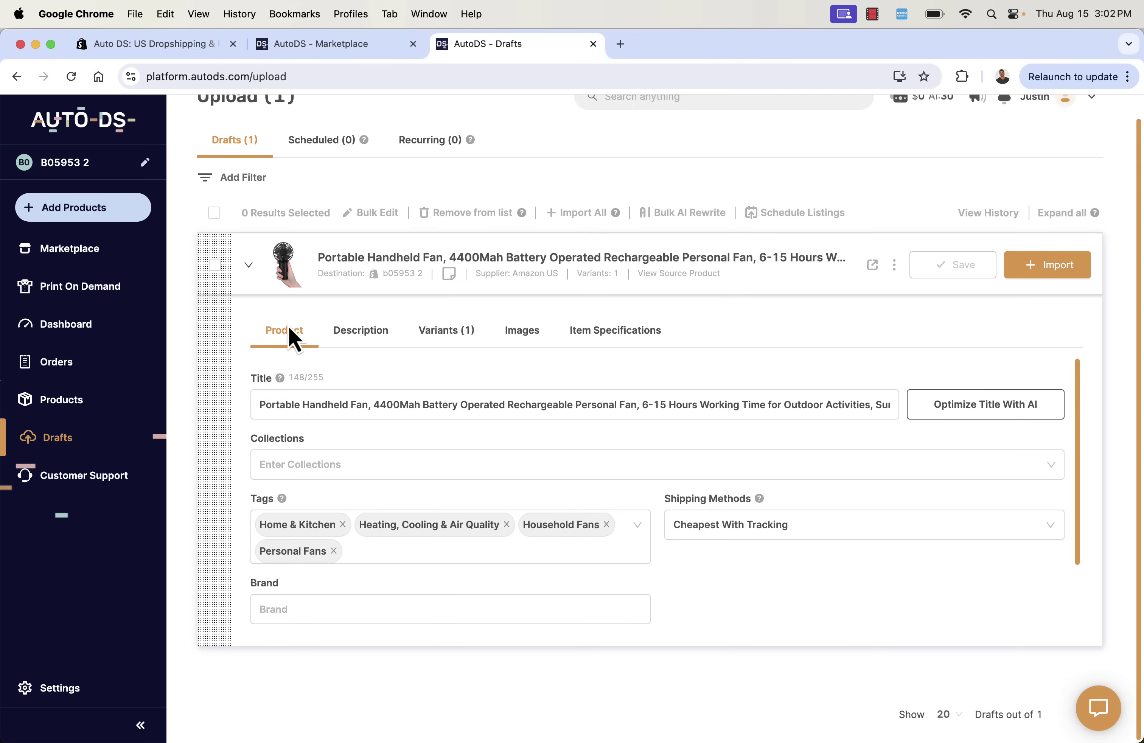
pyautogui.click(404, 401)
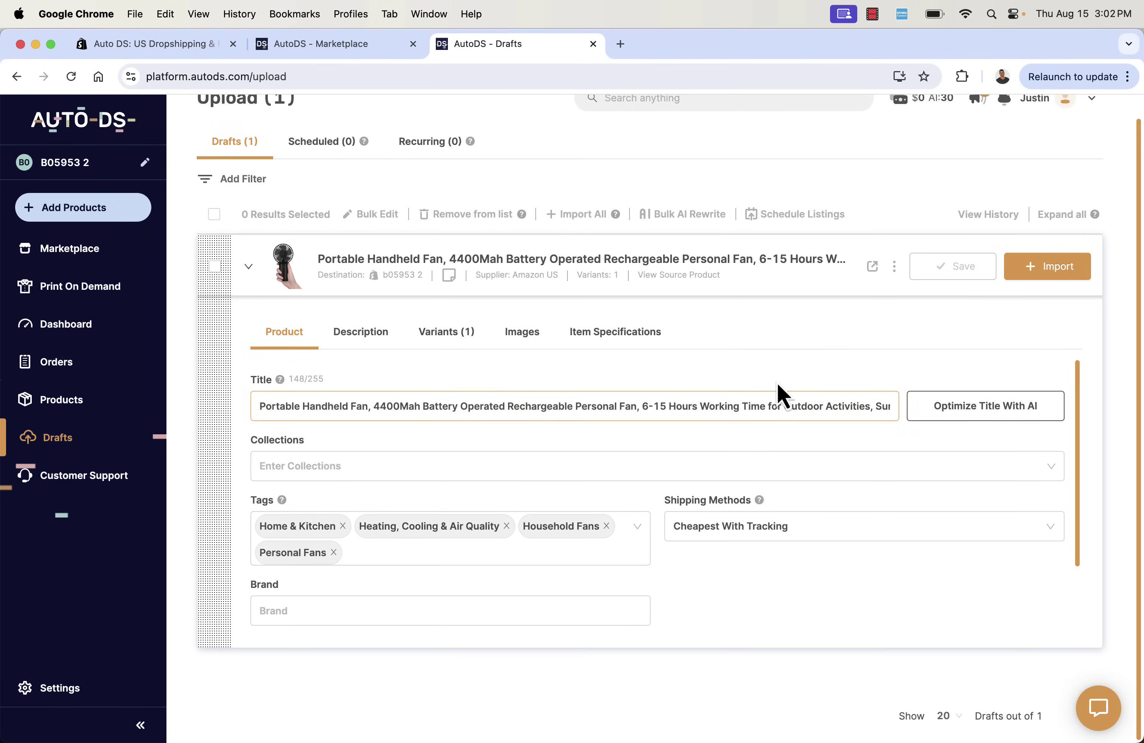
pyautogui.click(997, 410)
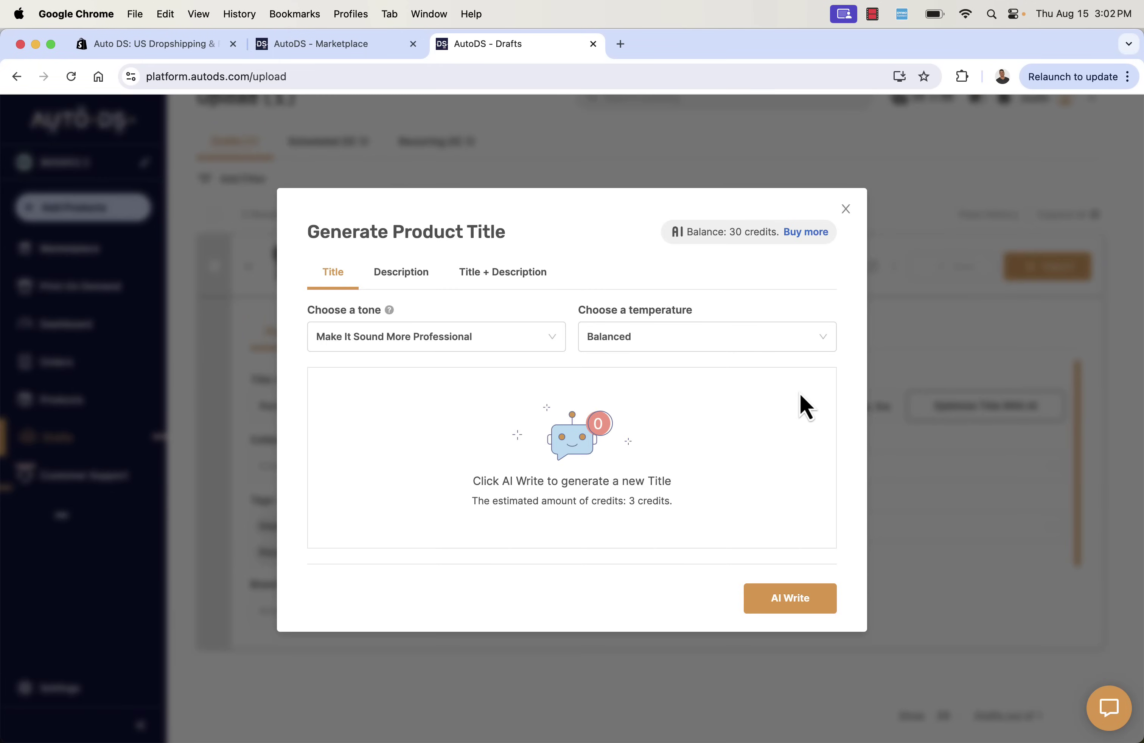
pyautogui.click(767, 609)
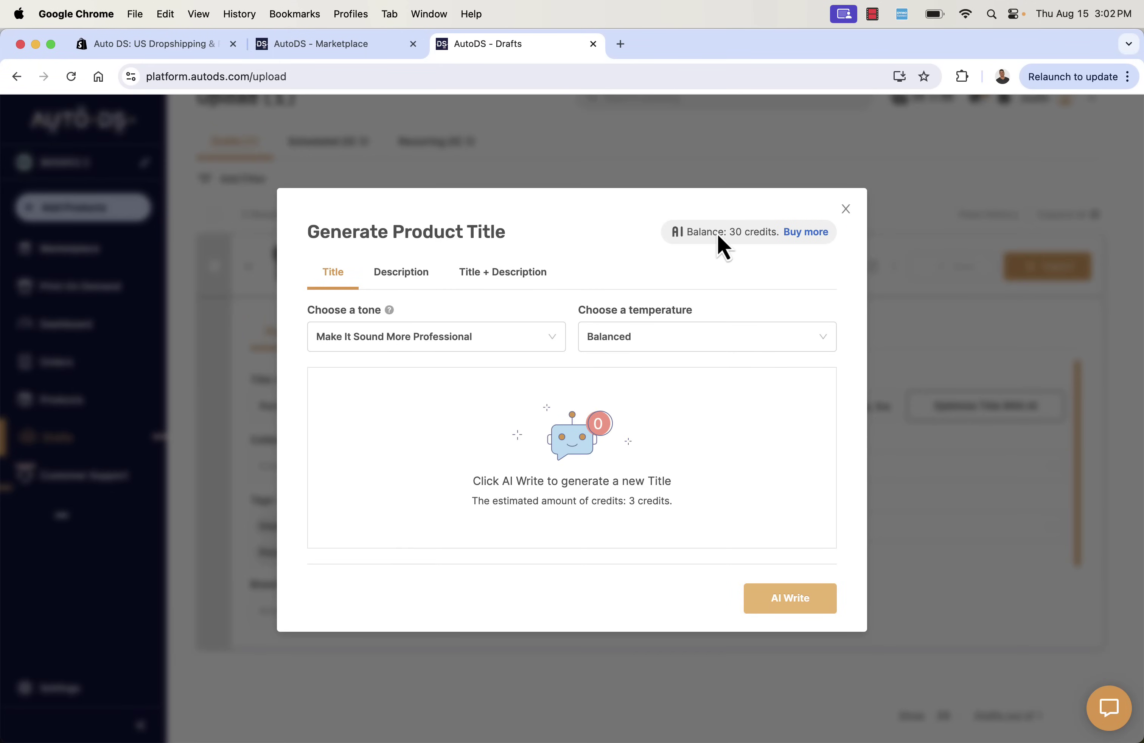
pyautogui.click(795, 596)
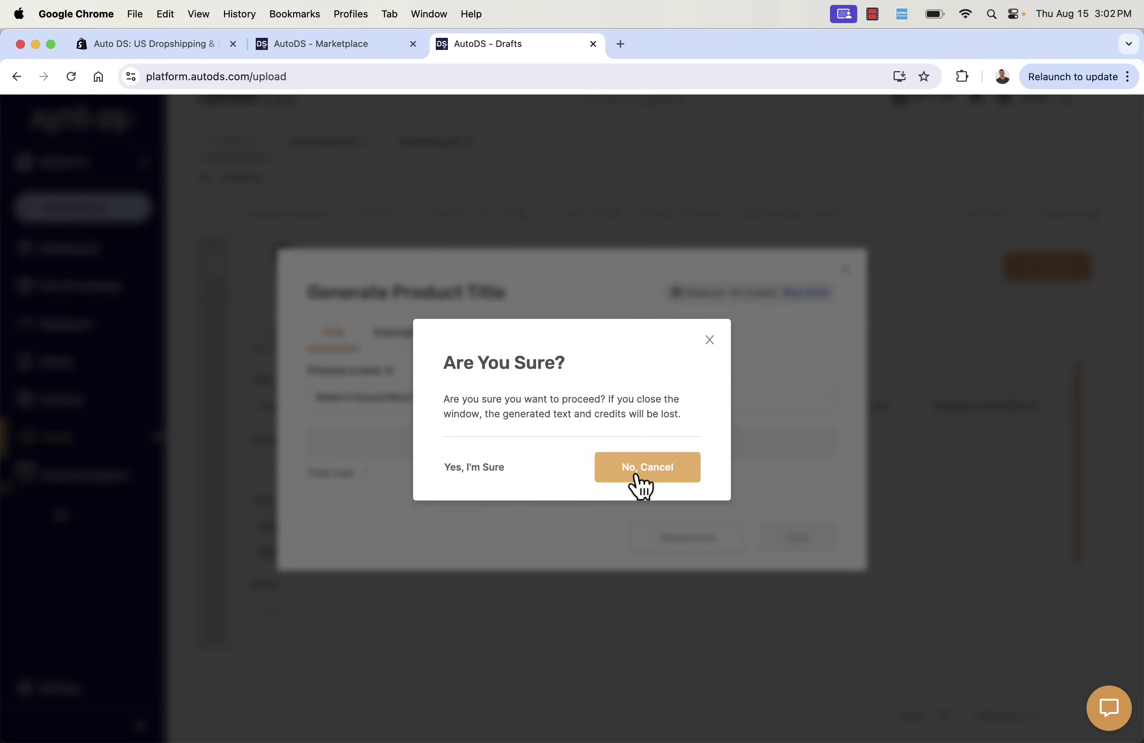
pyautogui.click(673, 477)
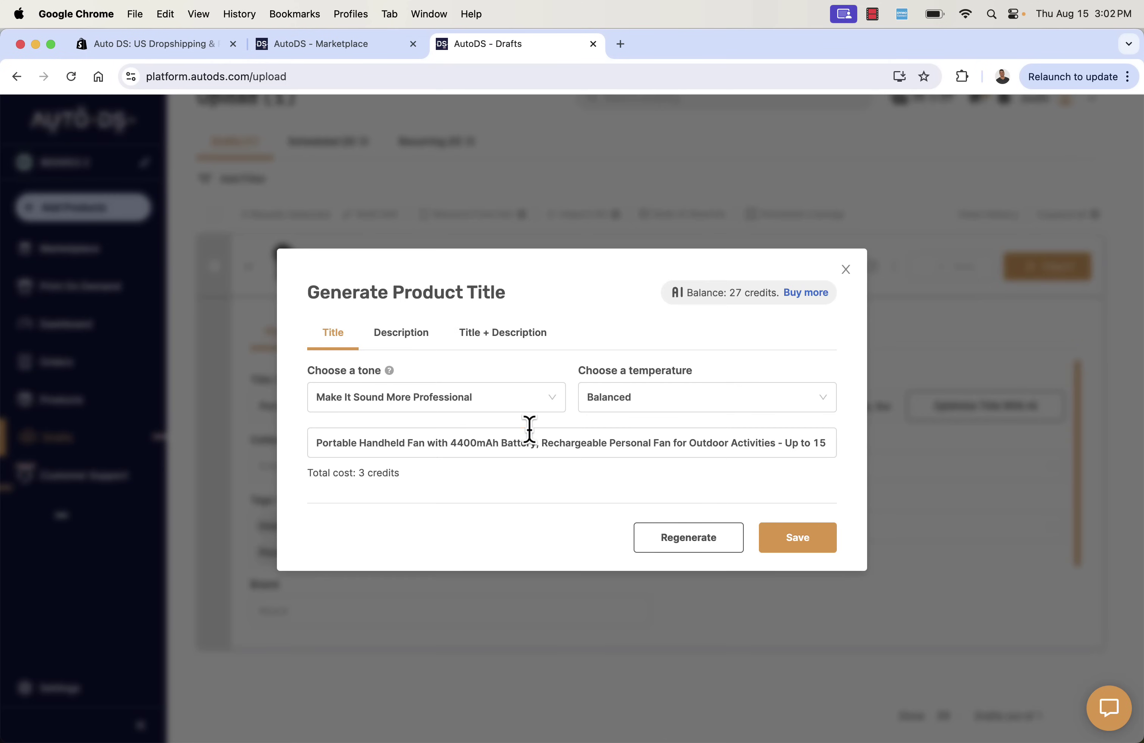
# Copy the AI-generated title into the draft's title, replacing the original, and remove ", Rechargeable Personal Fan for Outdoor Activities" from it.
pyautogui.tripleClick(523, 440)
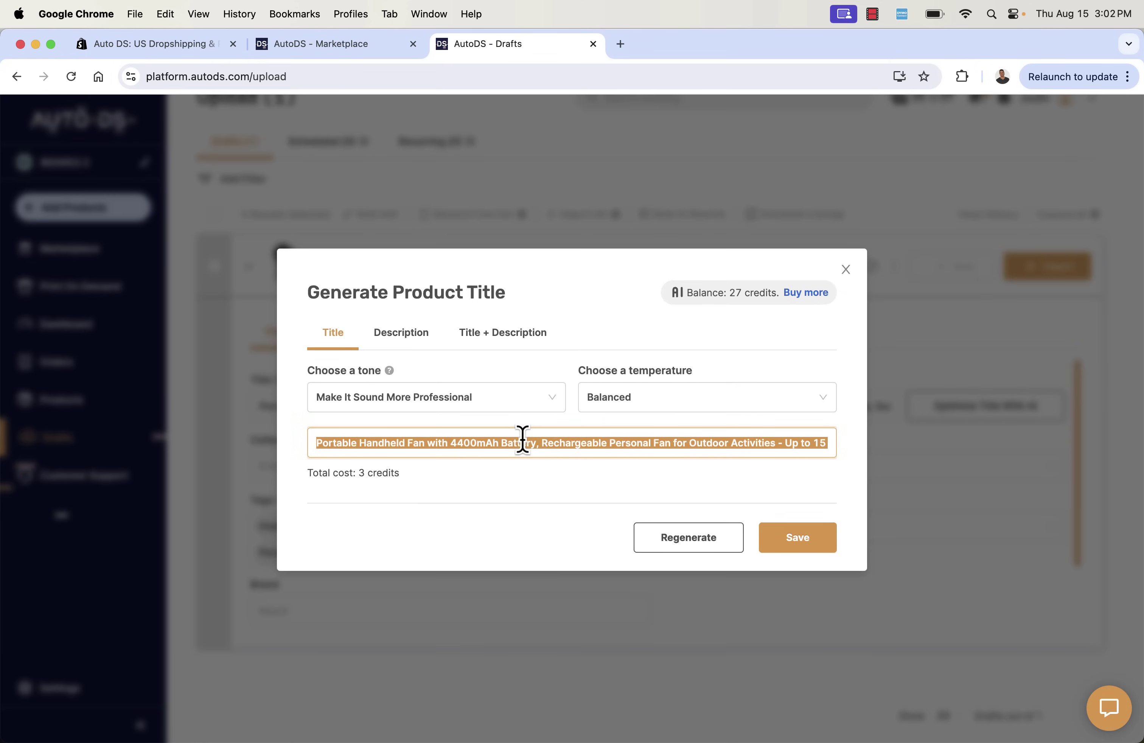
pyautogui.click(850, 269)
pyautogui.click(477, 470)
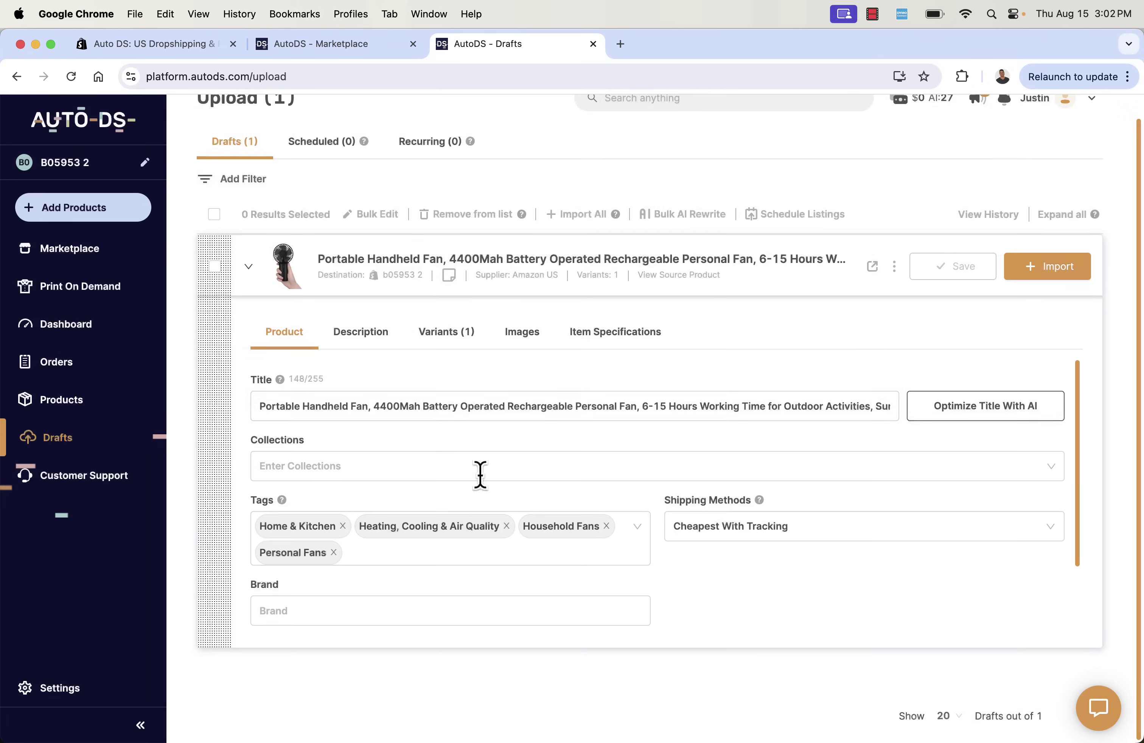
pyautogui.press('super+a')
pyautogui.write('Portable Handheld Fan with 4400mAh Battery, Rechargeable Personal Fan for Outdoor Activities - Up to 15 Hours of Working Time - Ideal Summer Gift for Men and Women')
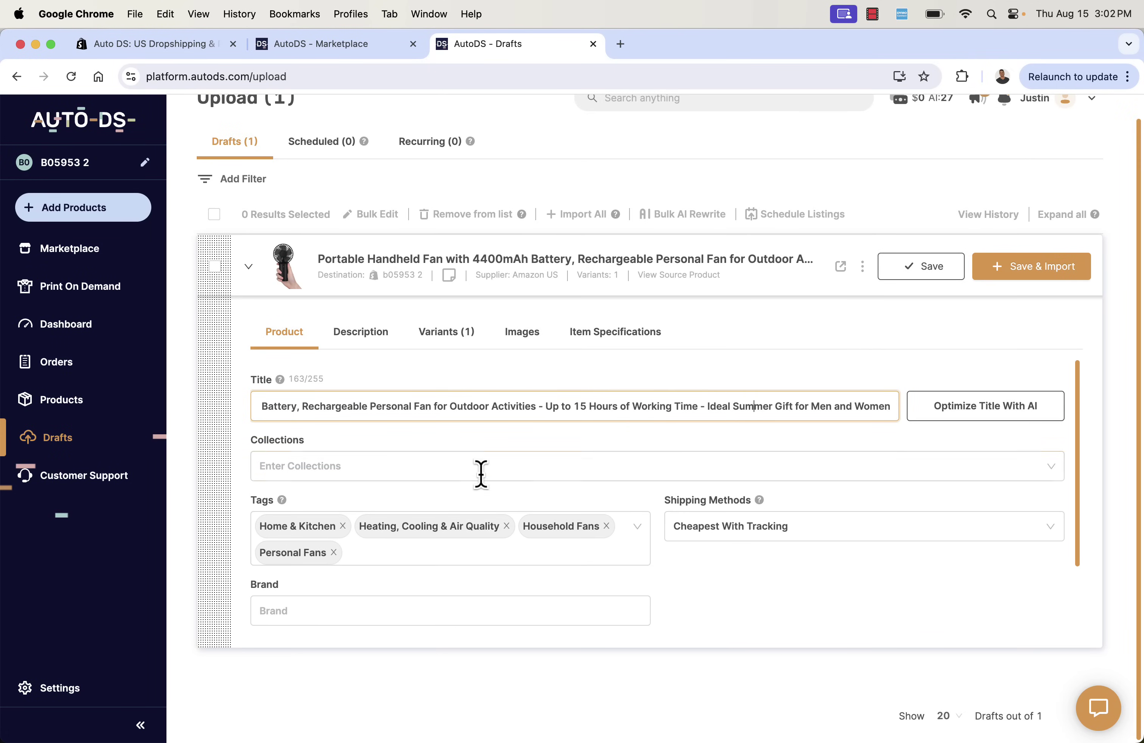
pyautogui.moveTo(535, 406); pyautogui.dragTo(306, 402)
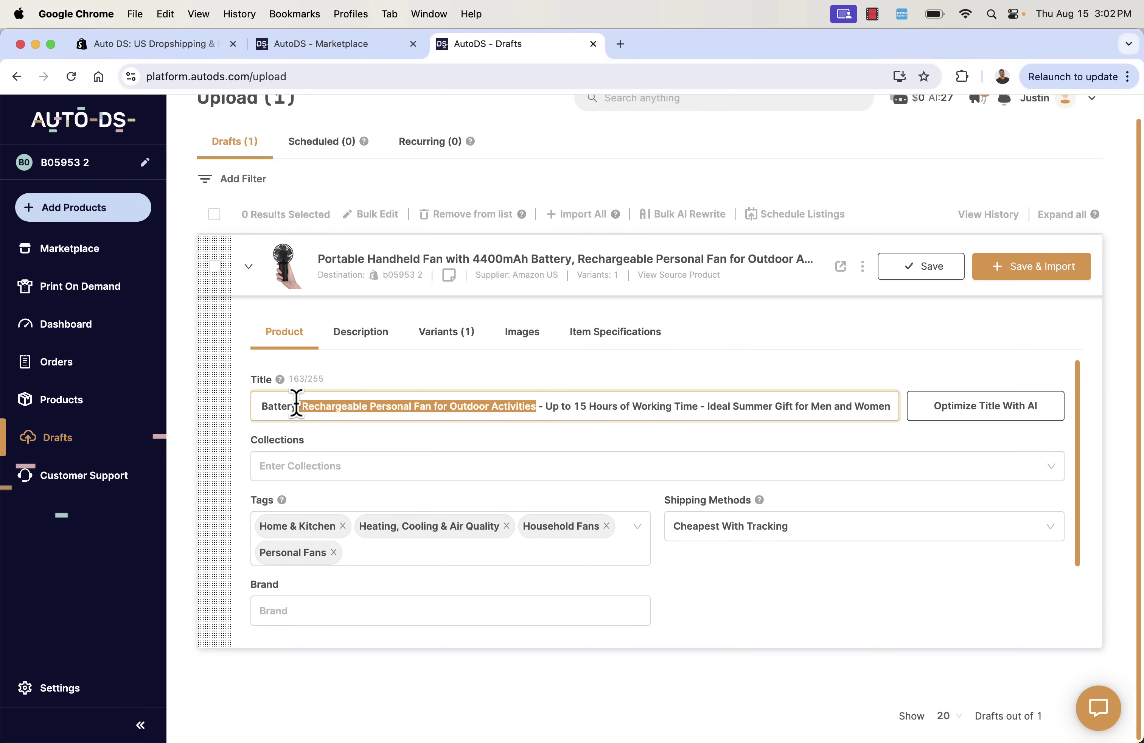
pyautogui.press('BackSpace')
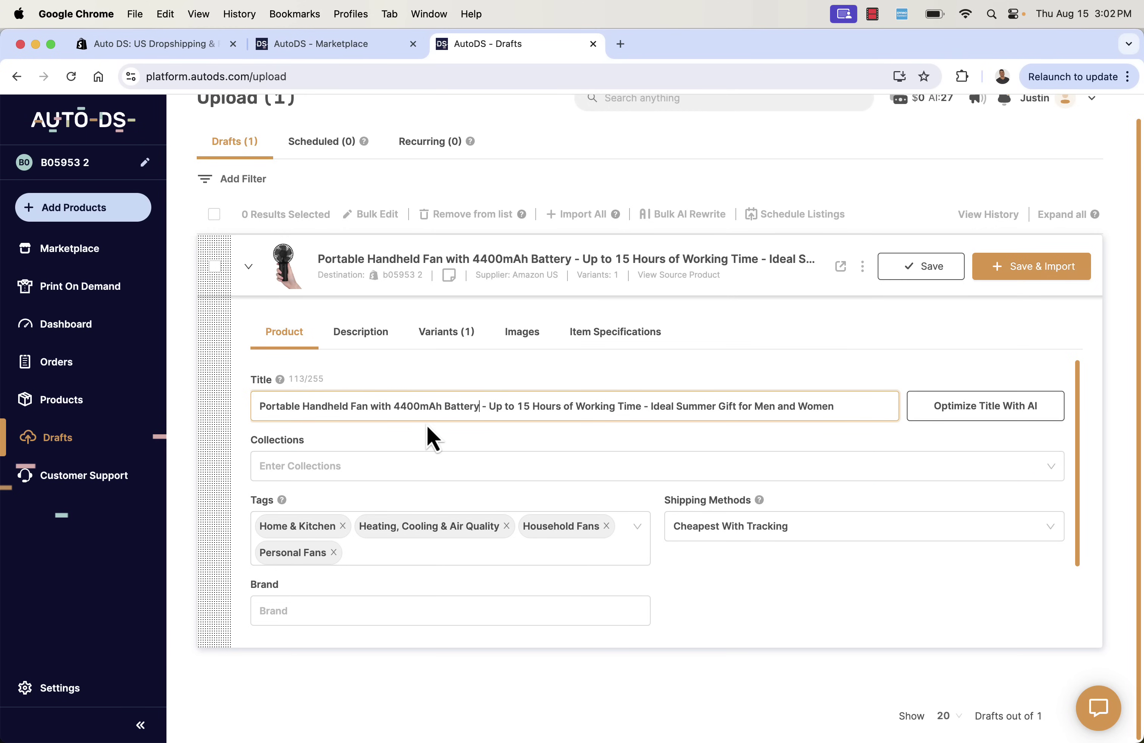
# Assign the handheld fan draft to the Featured collection.
pyautogui.click(333, 467)
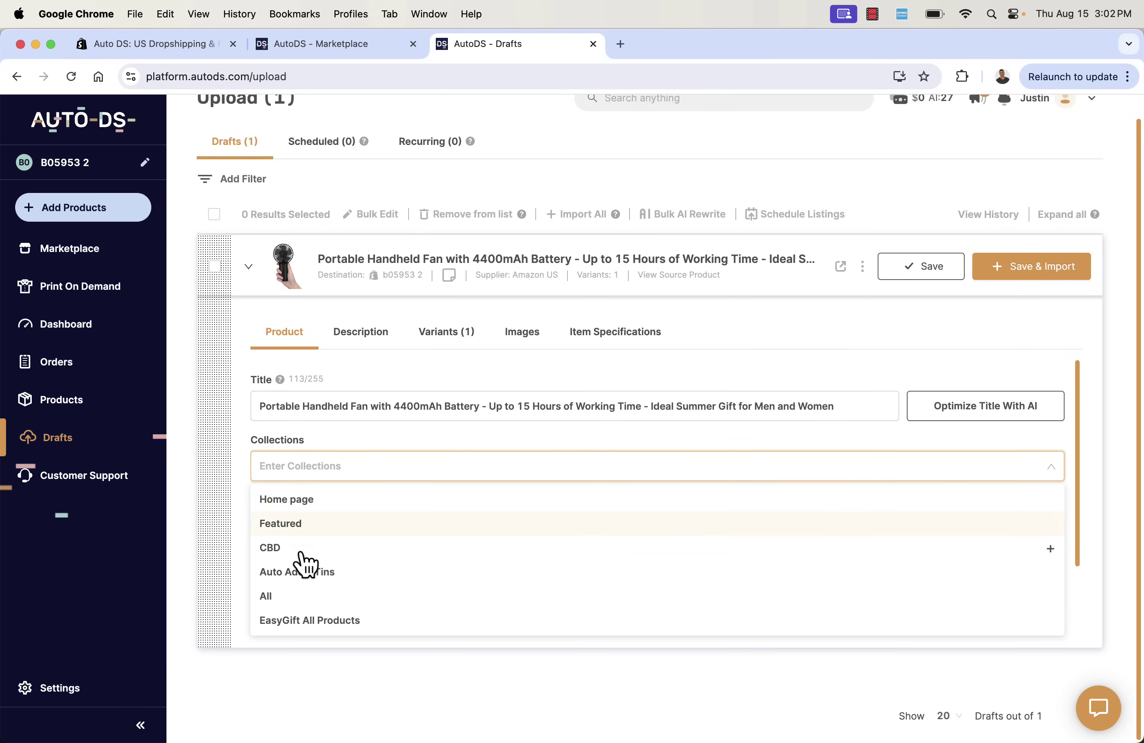
pyautogui.click(290, 523)
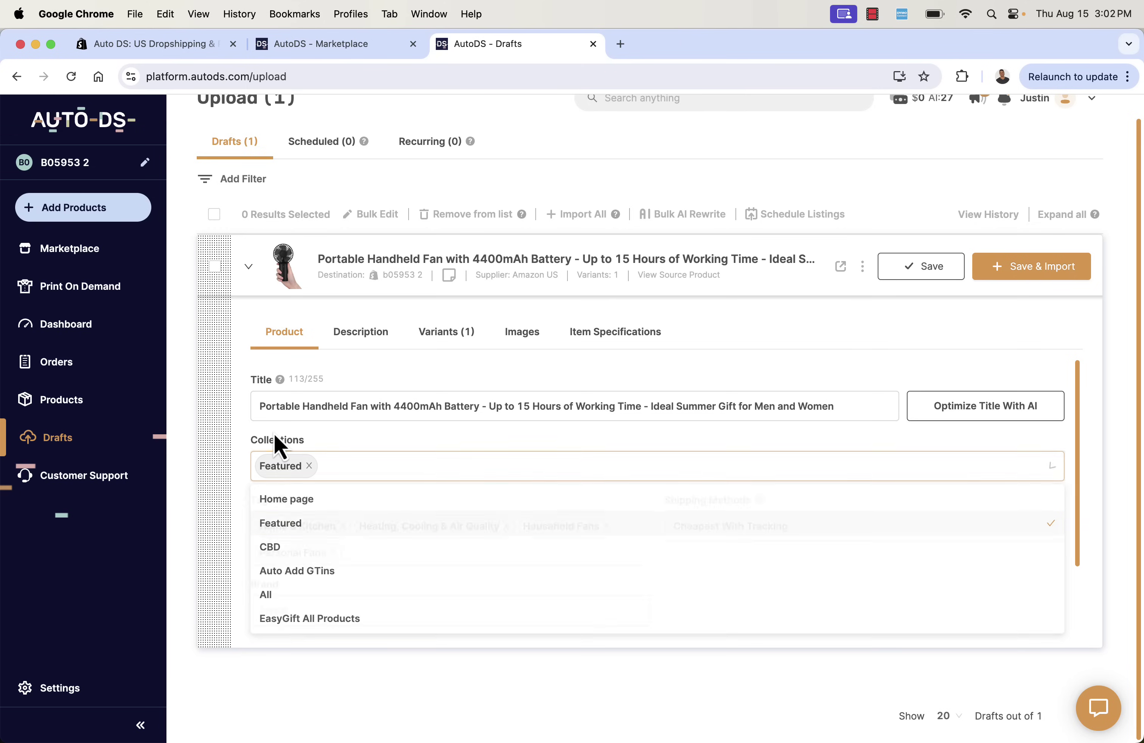
pyautogui.click(319, 440)
# Review the draft's tags, shipping method, brand and monitoring settings, and read the explanation of Auto Order.
pyautogui.scroll(-1, 319, 440)
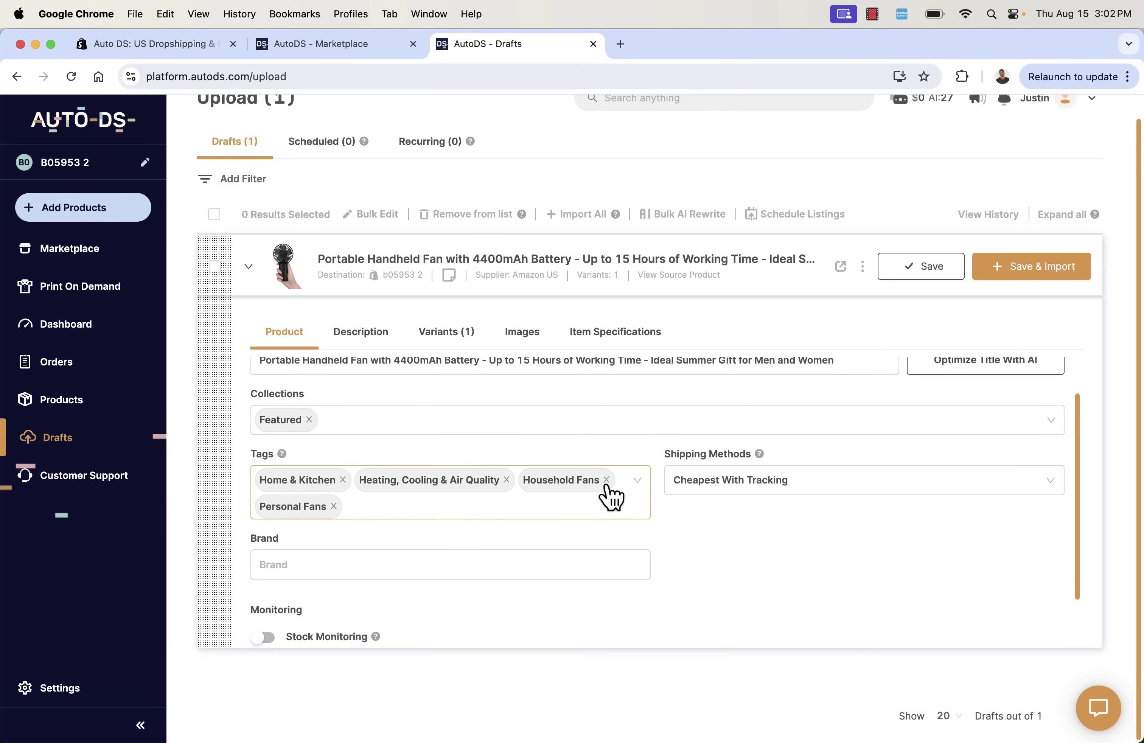
pyautogui.scroll(-2, 722, 489)
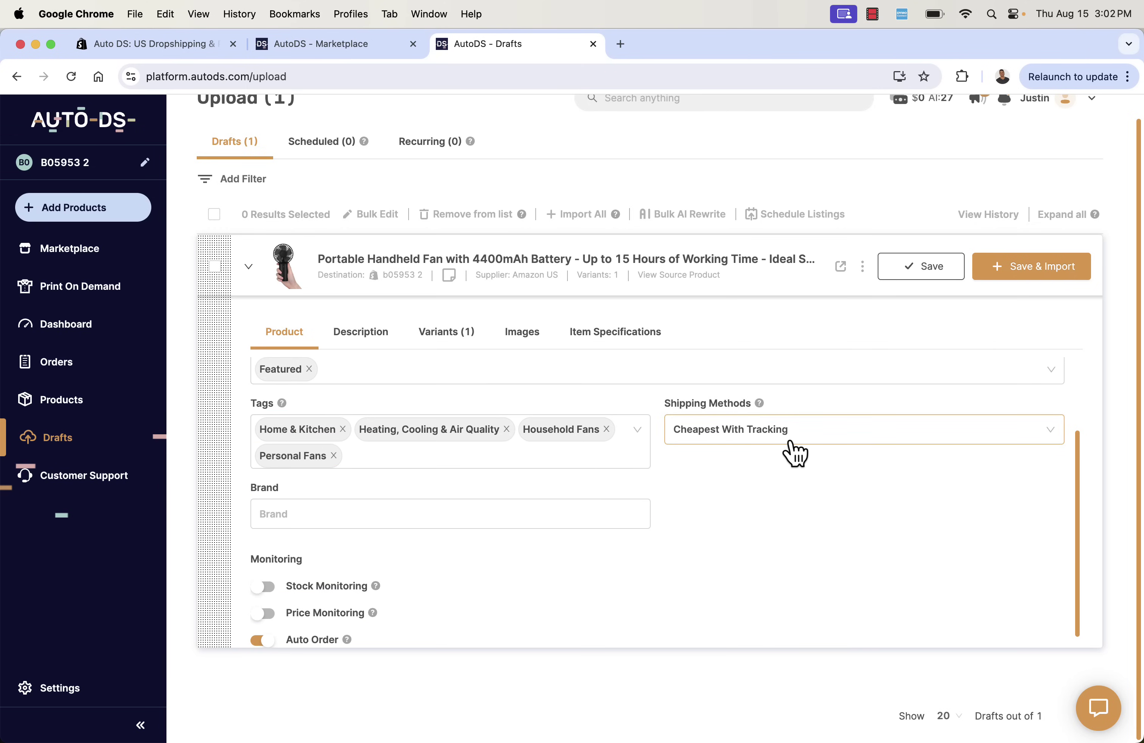
pyautogui.scroll(-1, 658, 543)
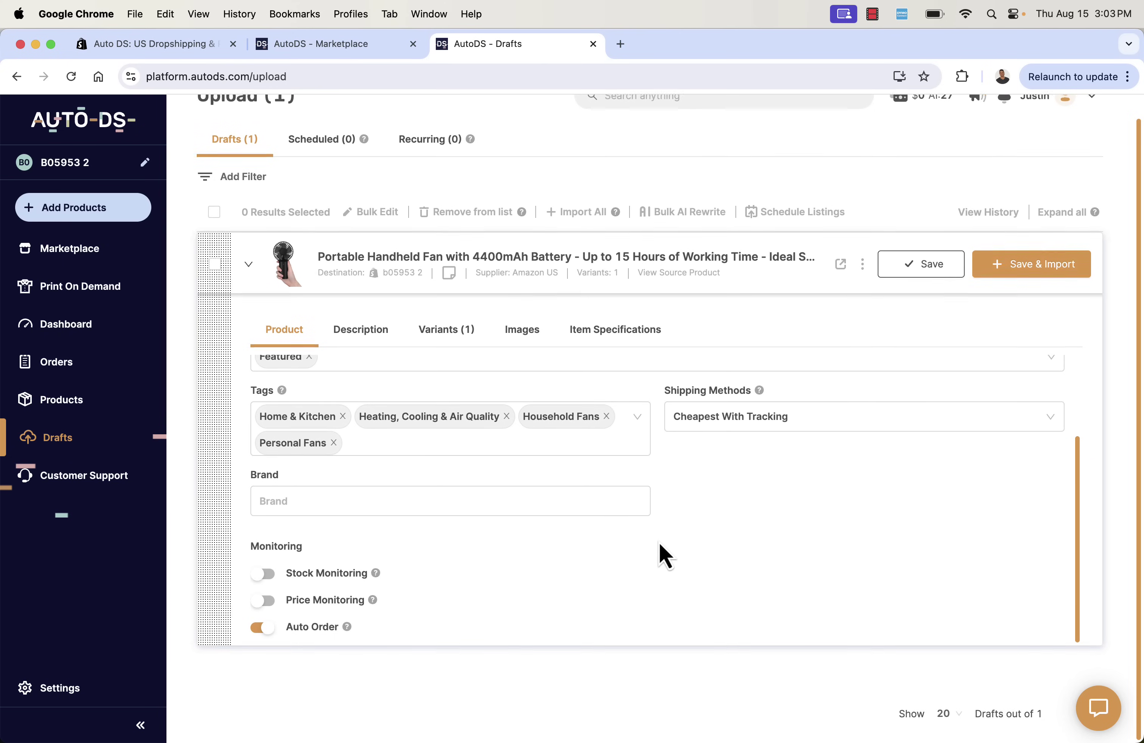
pyautogui.scroll(2, 451, 568)
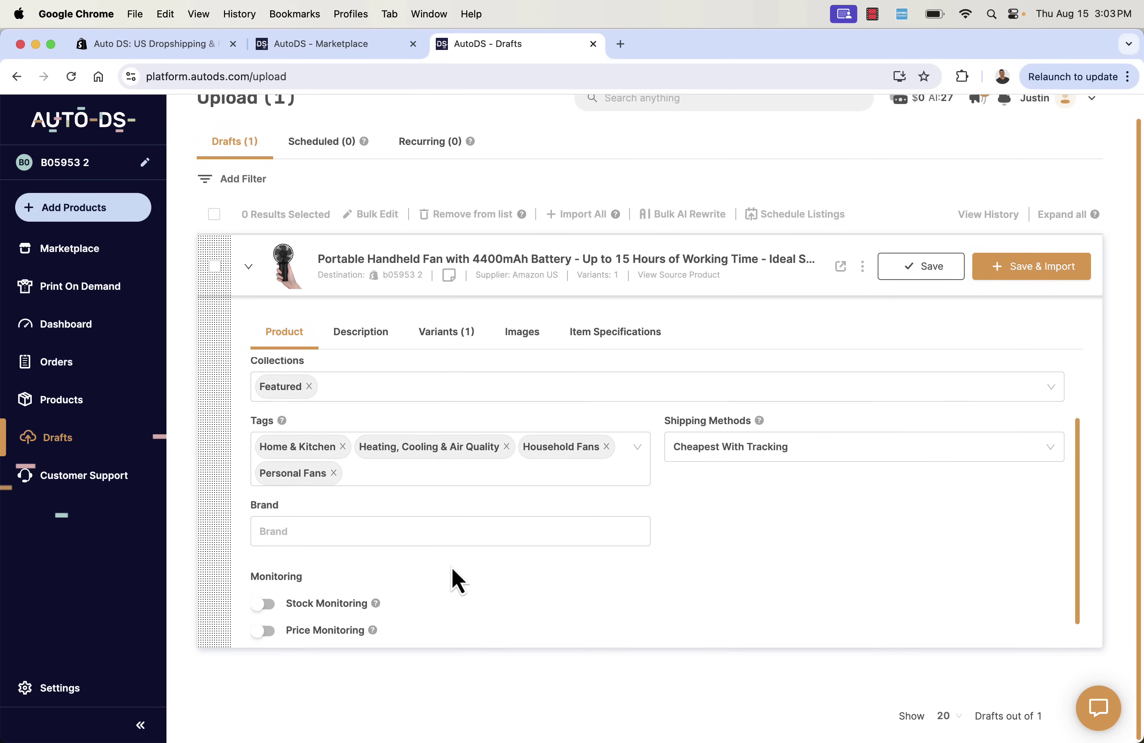
pyautogui.scroll(-2, 446, 570)
pyautogui.moveTo(348, 634)
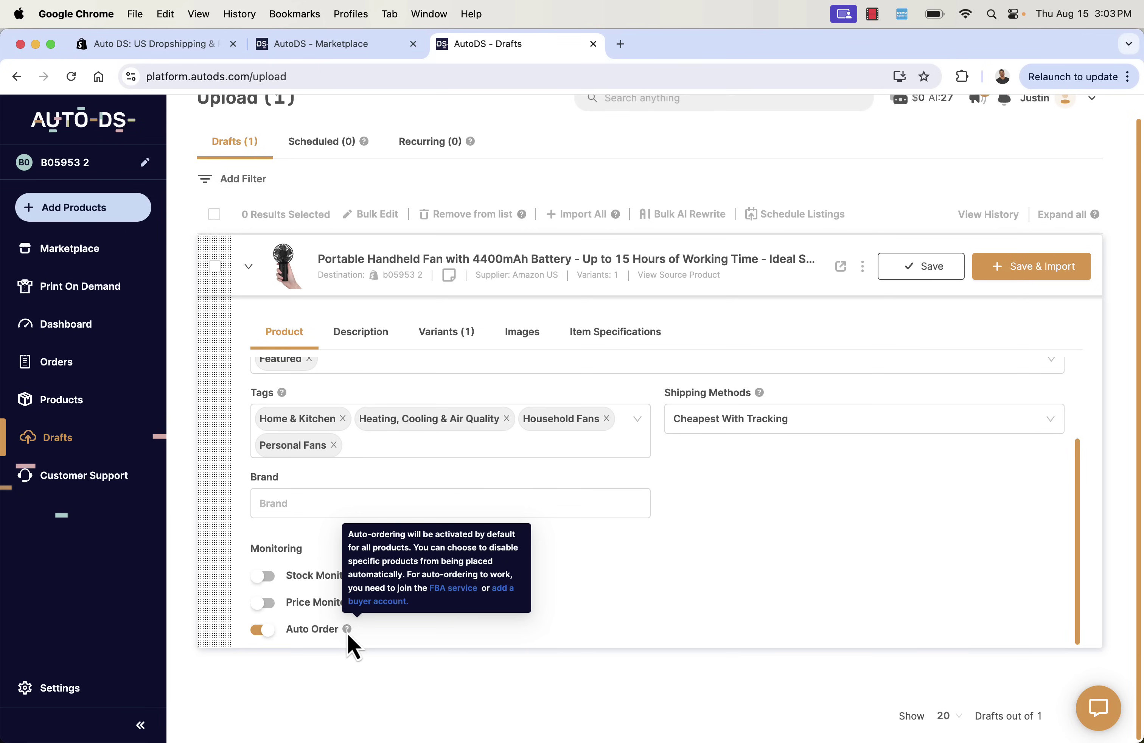
pyautogui.scroll(4, 406, 617)
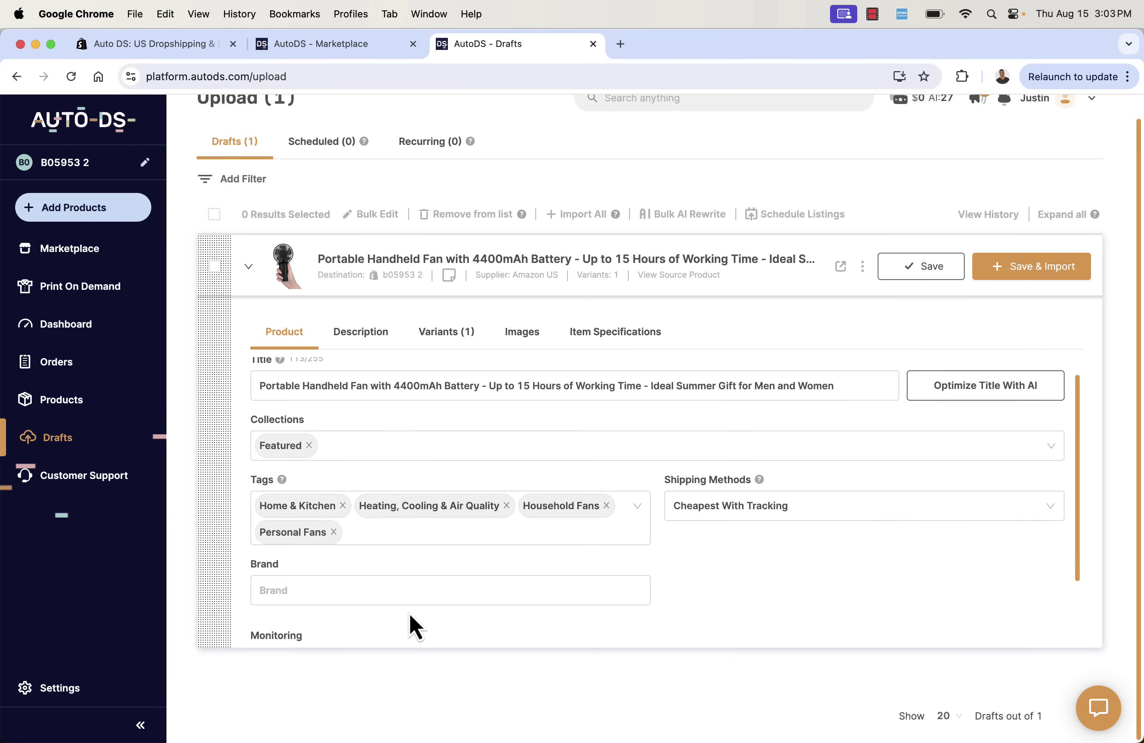
pyautogui.scroll(3, 410, 614)
pyautogui.scroll(-2, 446, 395)
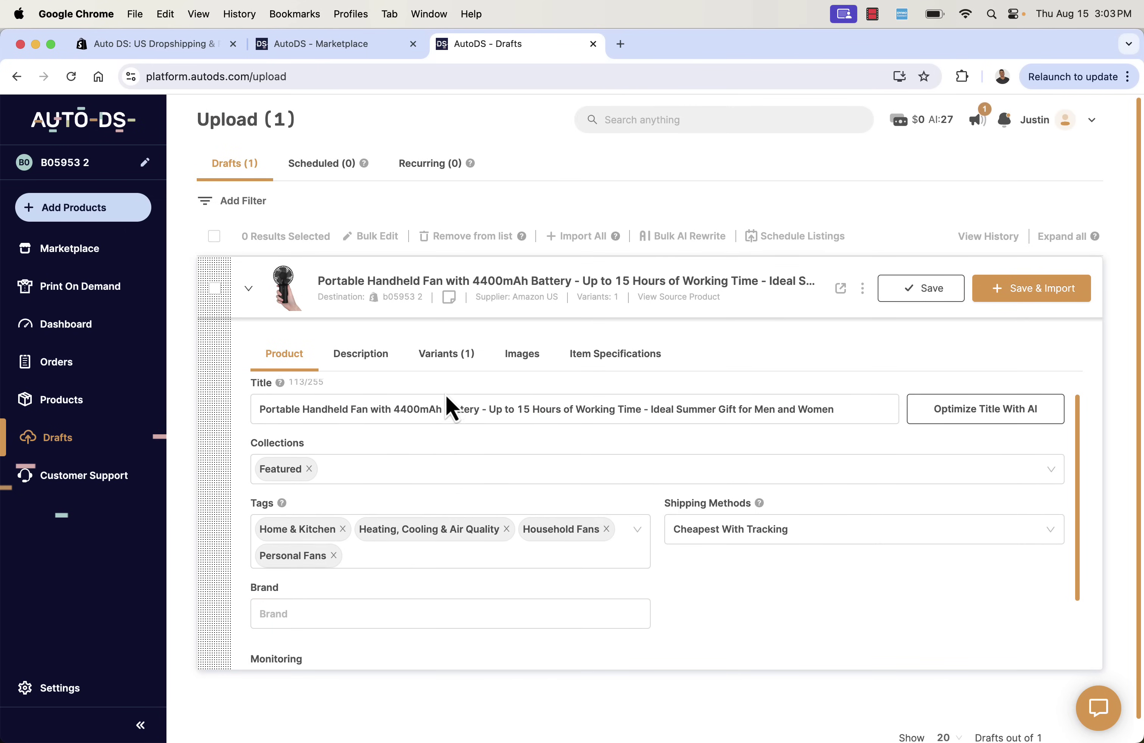
pyautogui.scroll(2, 446, 401)
# Open the handheld fan draft's description and read through its bullet points and product details.
pyautogui.click(384, 366)
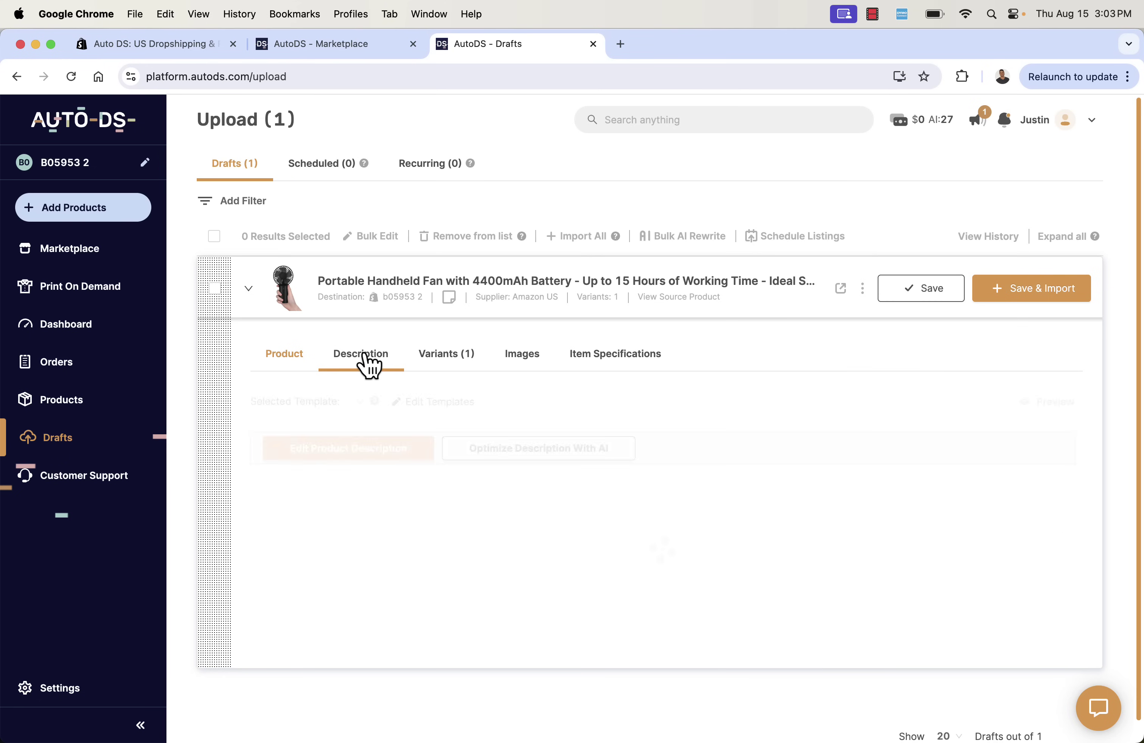
pyautogui.scroll(-5, 357, 548)
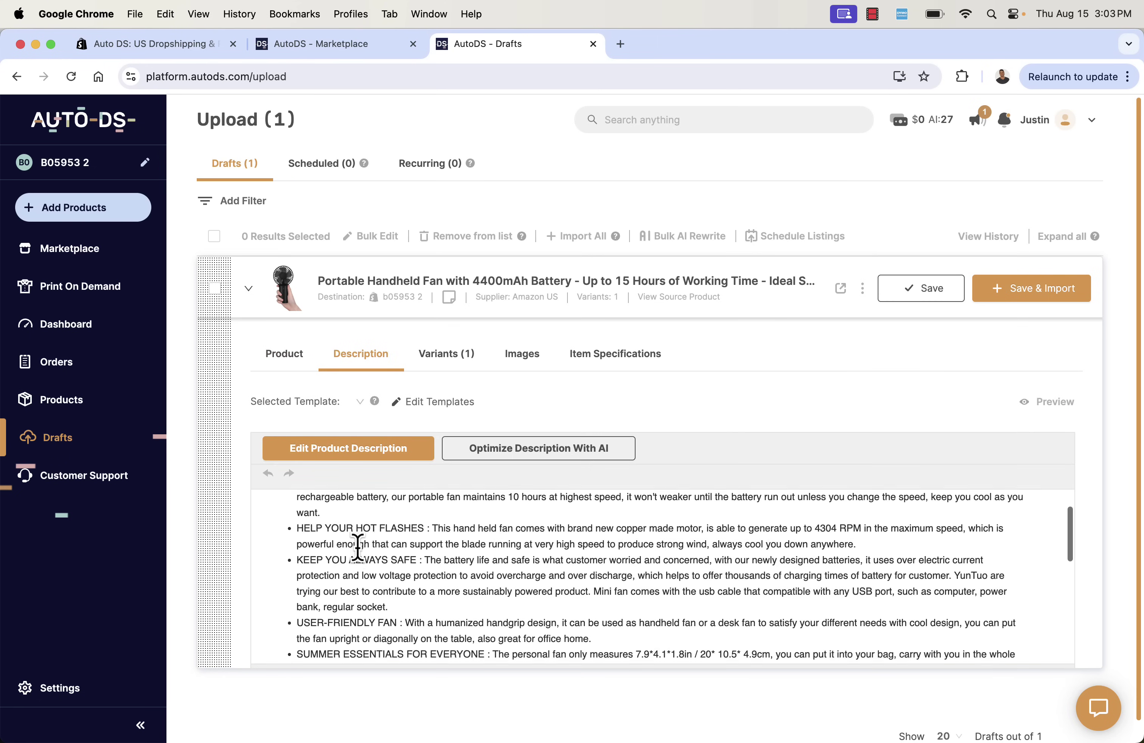
pyautogui.scroll(2, 357, 547)
pyautogui.tripleClick(358, 548)
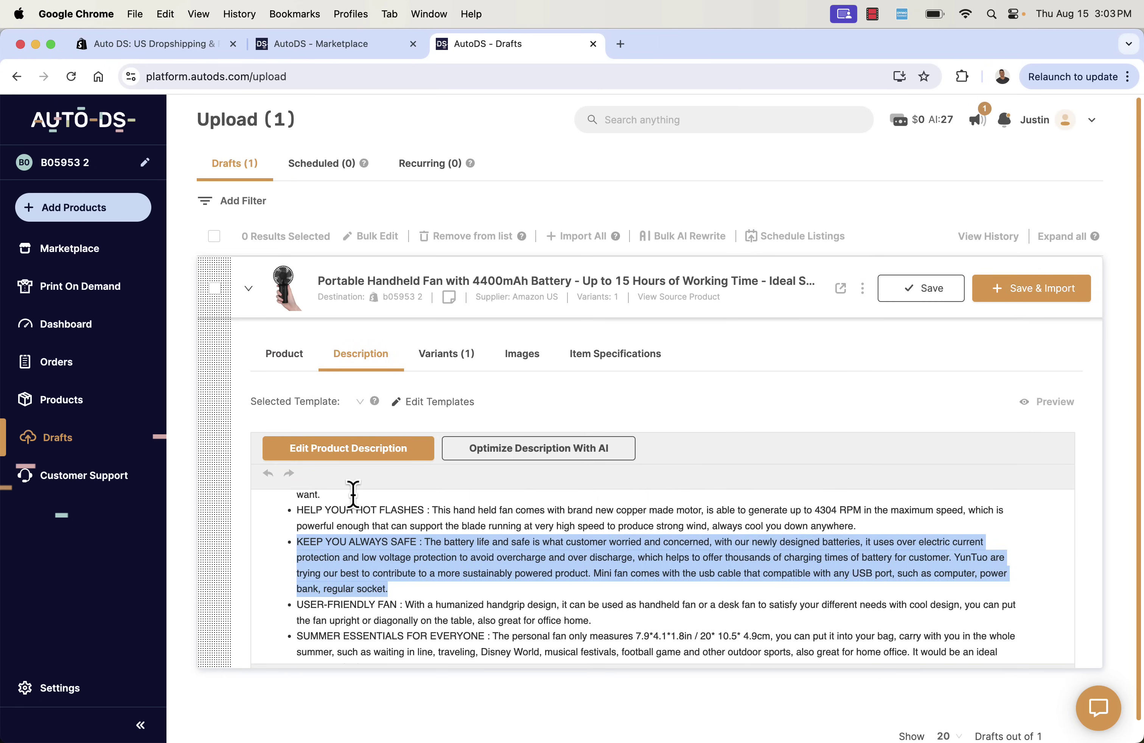
pyautogui.scroll(2, 355, 493)
pyautogui.click(354, 558)
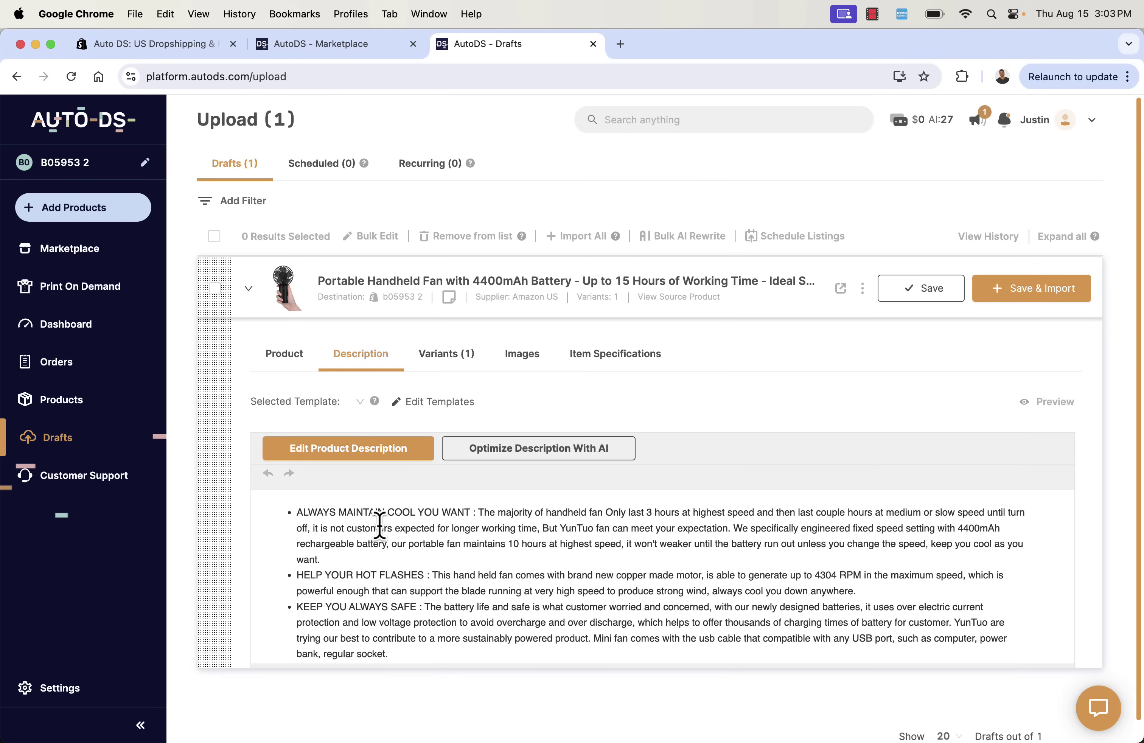
pyautogui.scroll(-10, 380, 525)
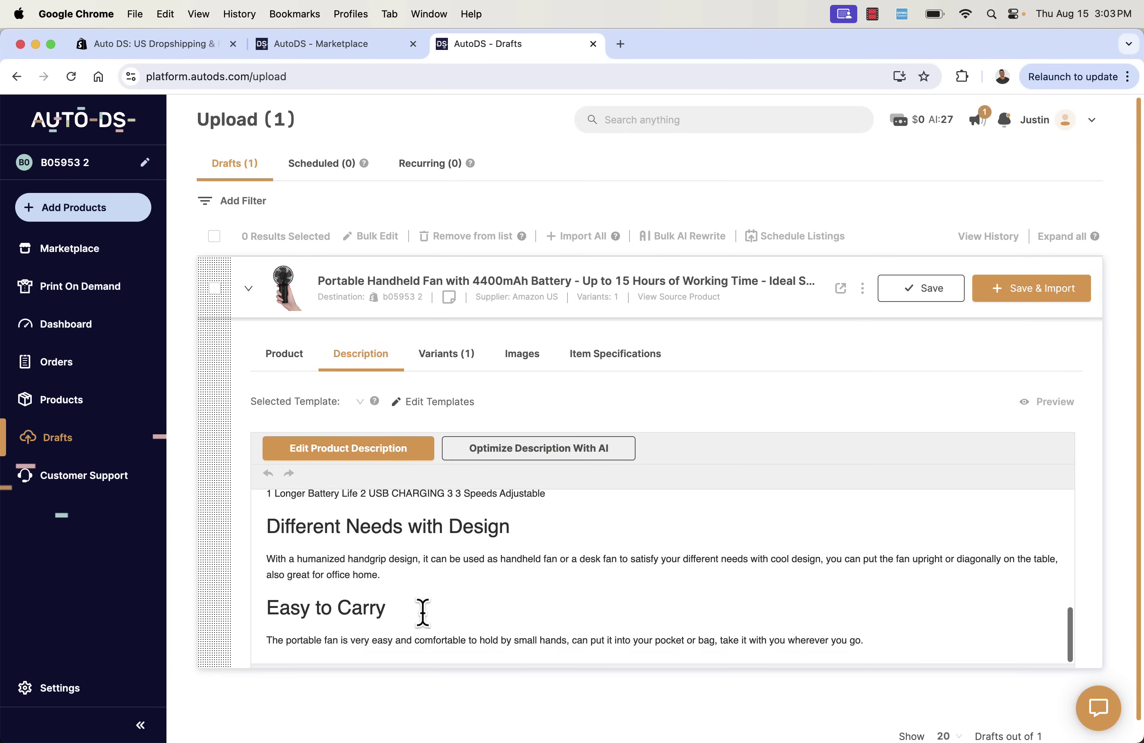
pyautogui.scroll(-2, 423, 613)
pyautogui.scroll(4, 372, 524)
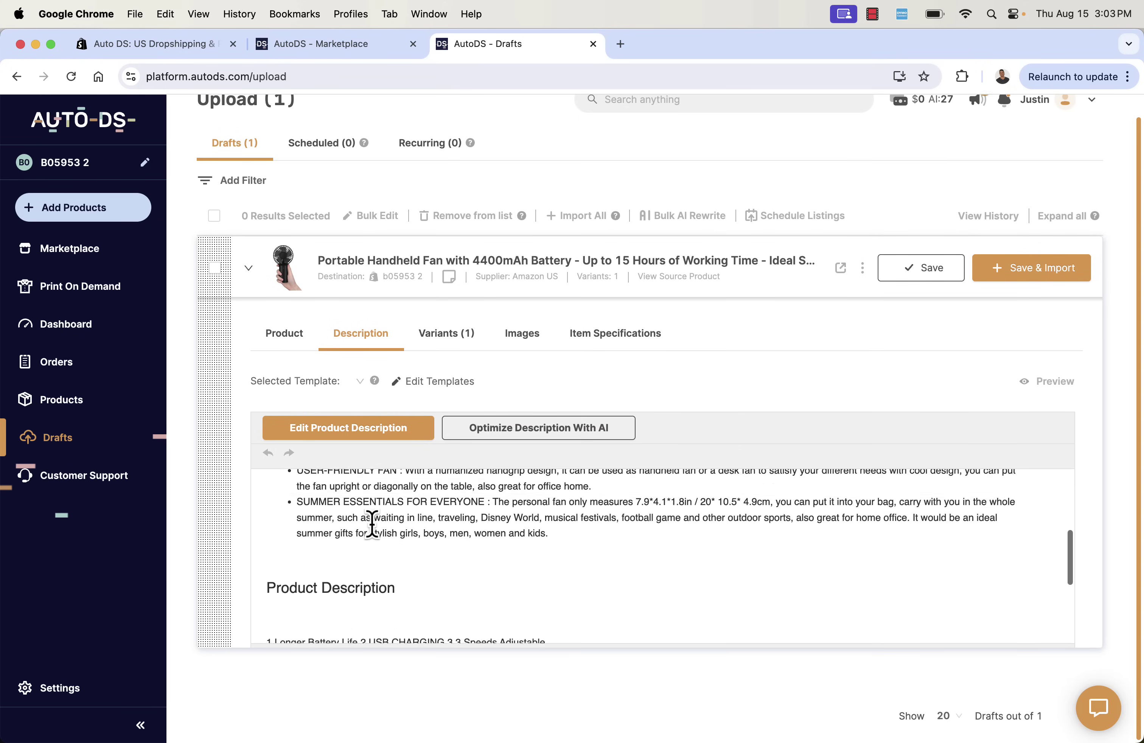
# Make the product description editable and delete its "HELP YOUR HOT FLASHES" bullet point.
pyautogui.click(350, 427)
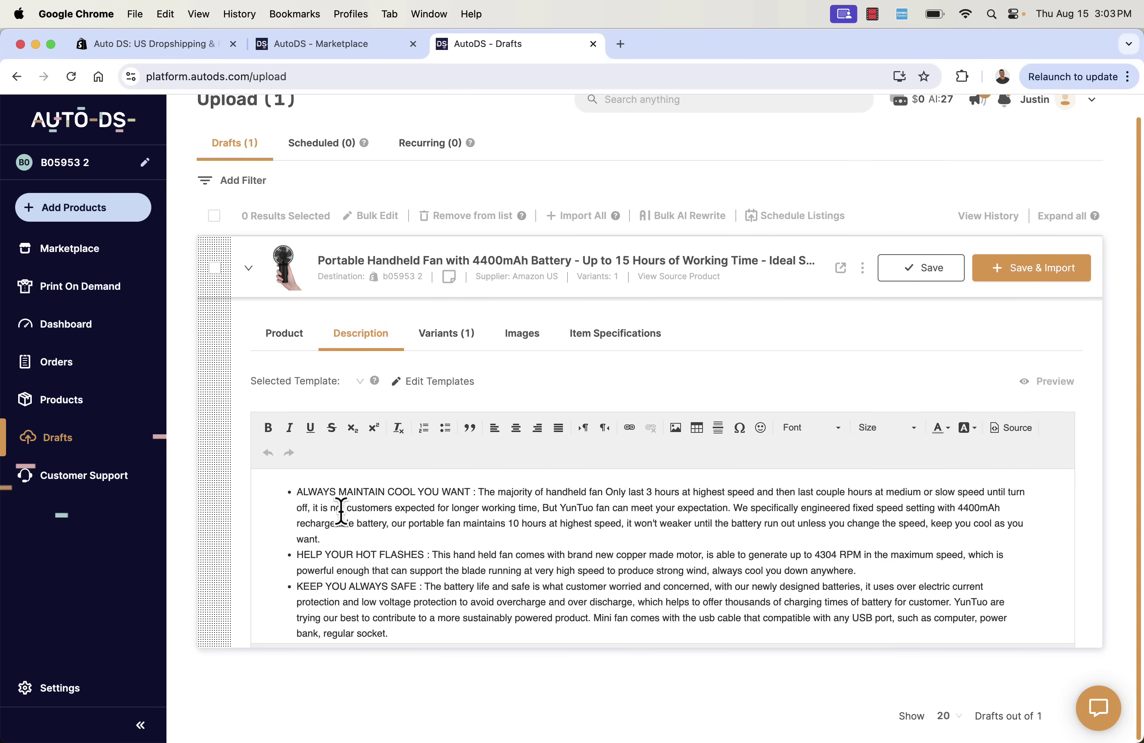
pyautogui.scroll(2, 403, 582)
pyautogui.scroll(-2, 400, 563)
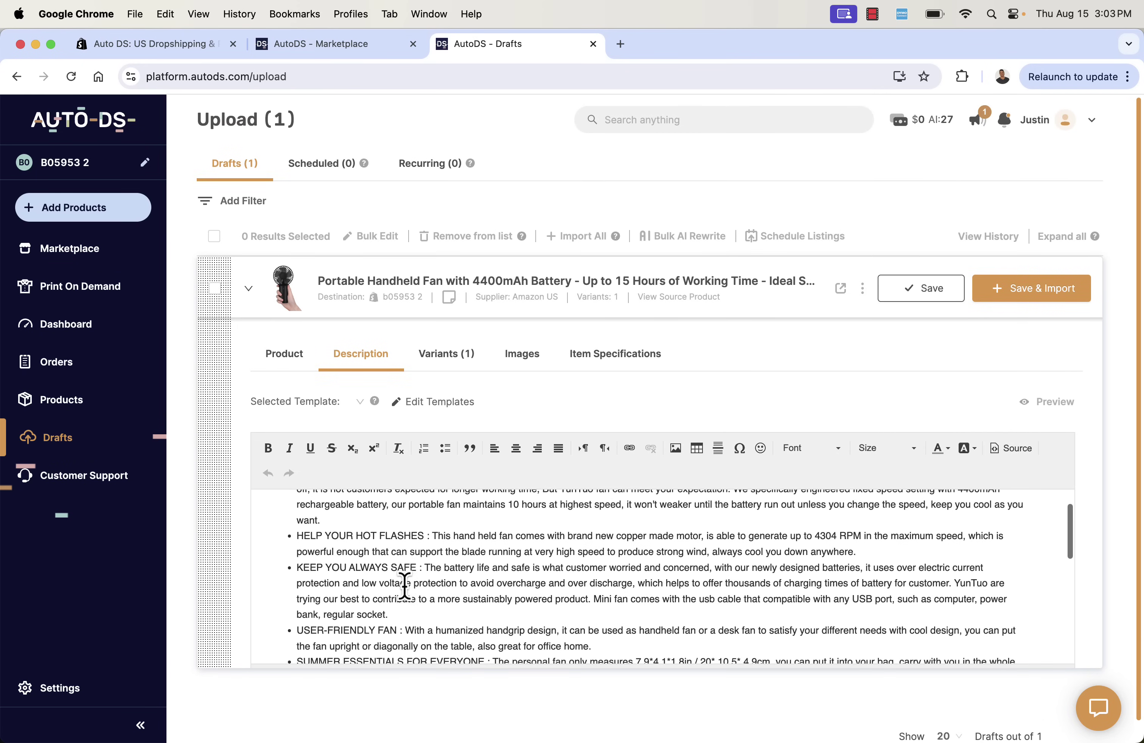
pyautogui.tripleClick(409, 538)
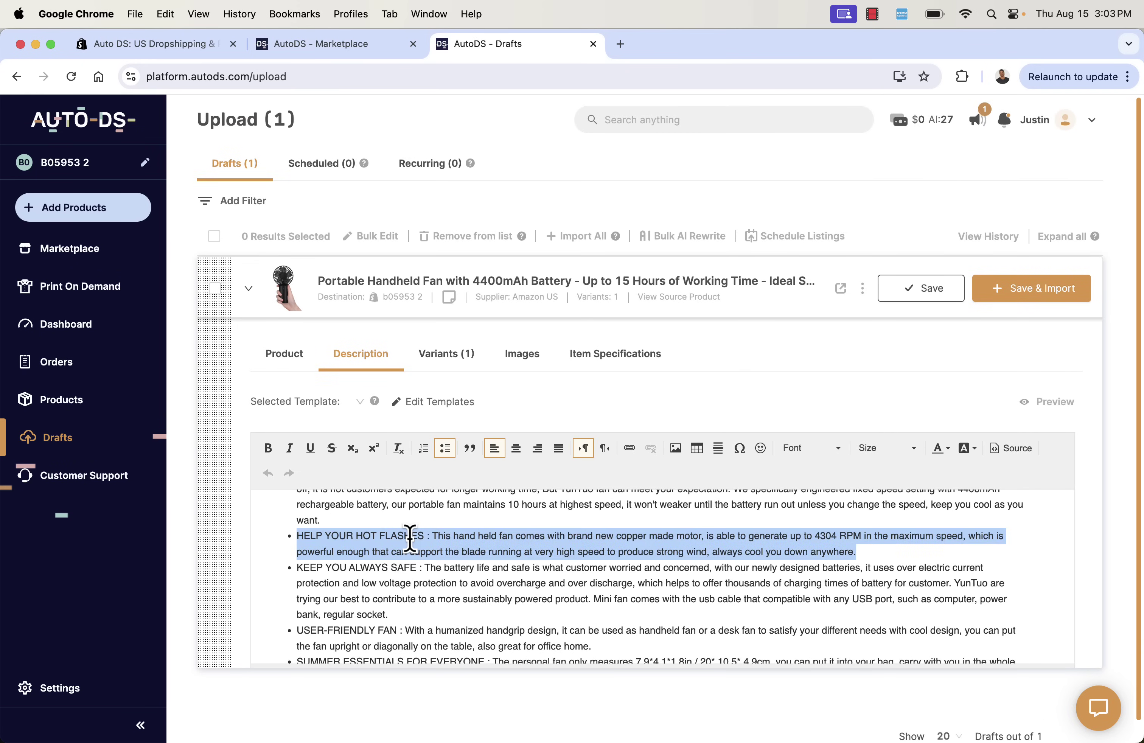
pyautogui.press('BackSpace')
# Bold the "KEEP YOU ALWAYS SAFE" bullet point and underline the "USER-FRIENDLY FAN" bullet point in the description.
pyautogui.tripleClick(409, 538)
pyautogui.press('super+b')
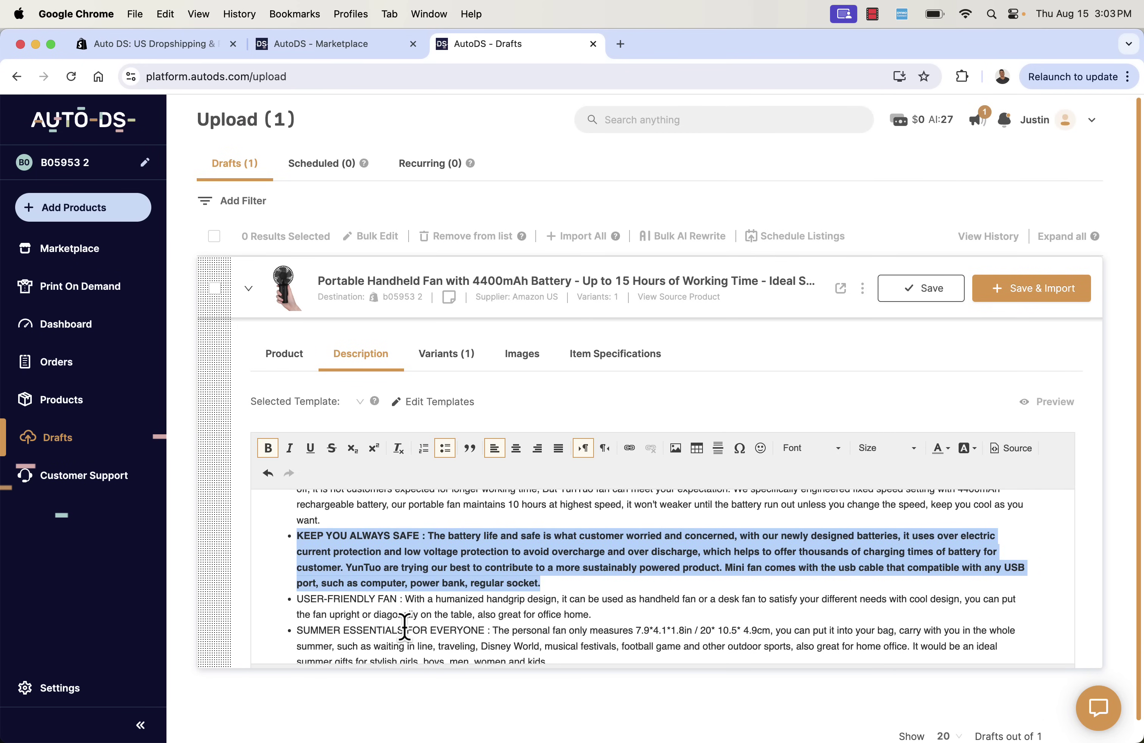
pyautogui.tripleClick(410, 604)
pyautogui.press('super+u')
pyautogui.click(446, 625)
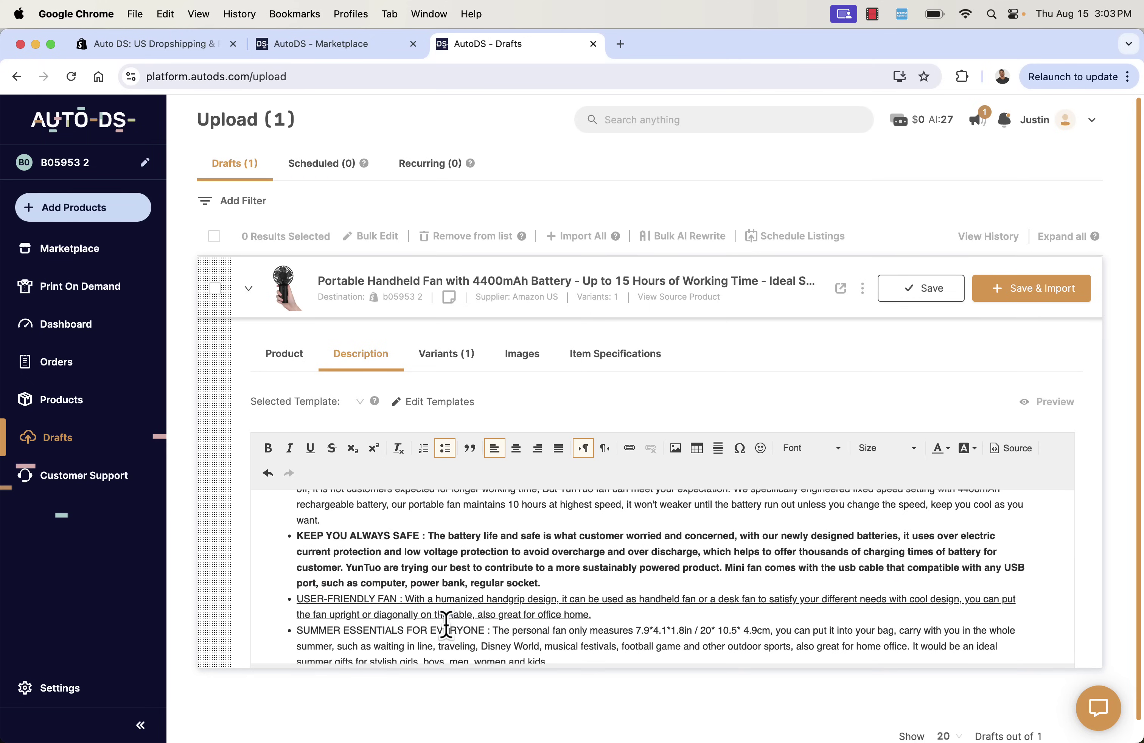
pyautogui.scroll(-3, 446, 625)
pyautogui.scroll(4, 446, 625)
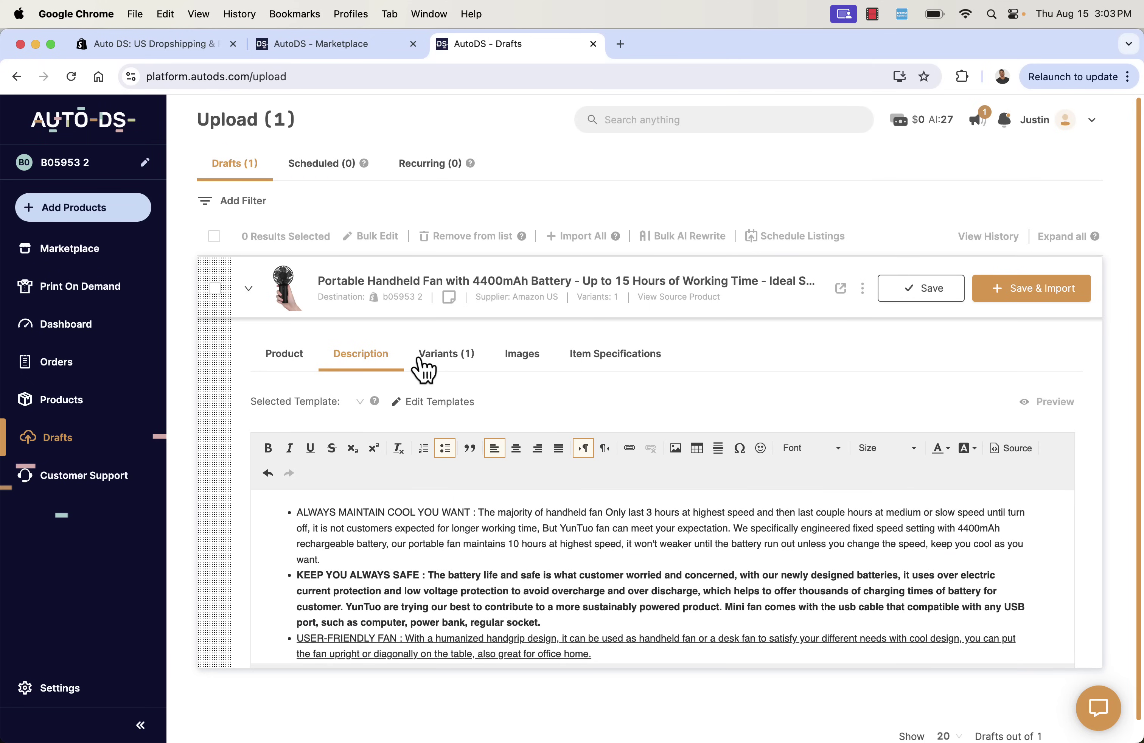
# Select the Black color variant of the handheld fan and open the draft's product images.
pyautogui.click(428, 366)
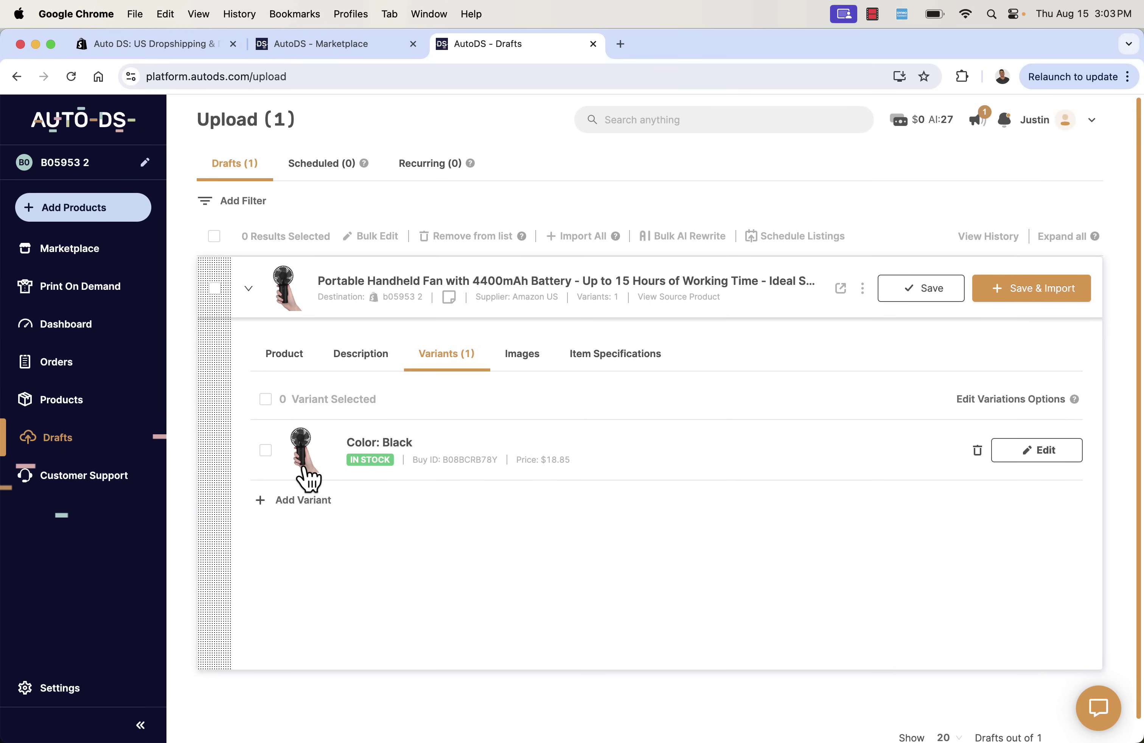
pyautogui.click(265, 450)
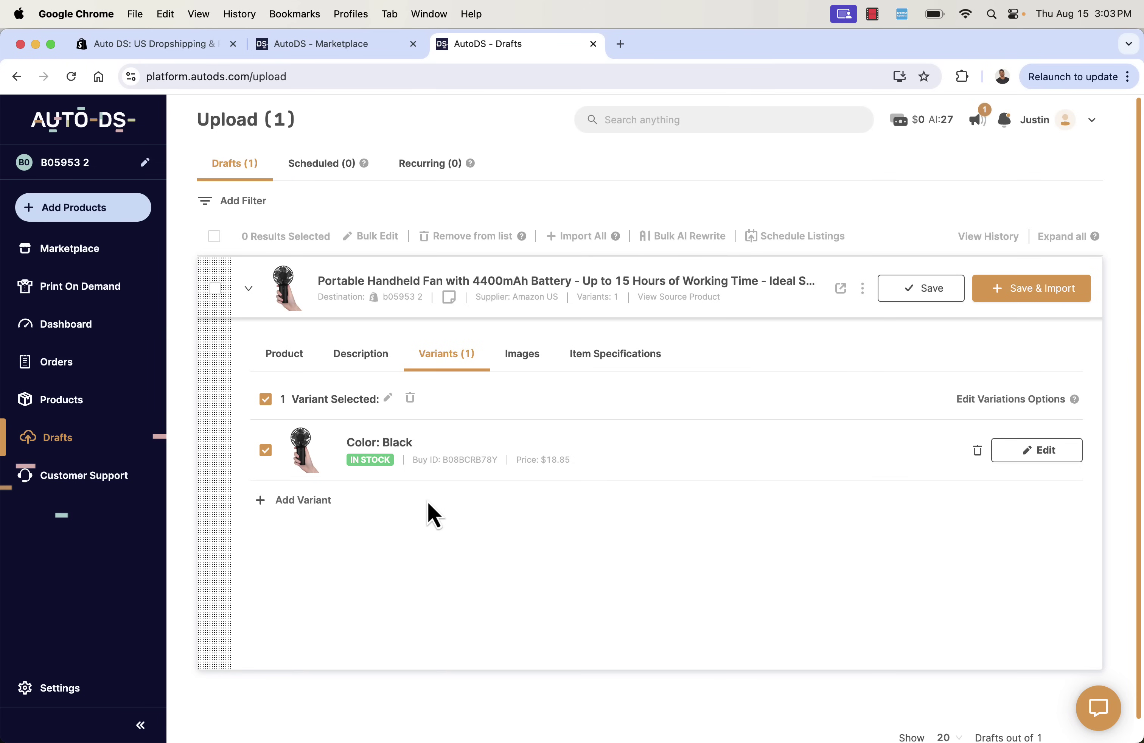
pyautogui.click(519, 359)
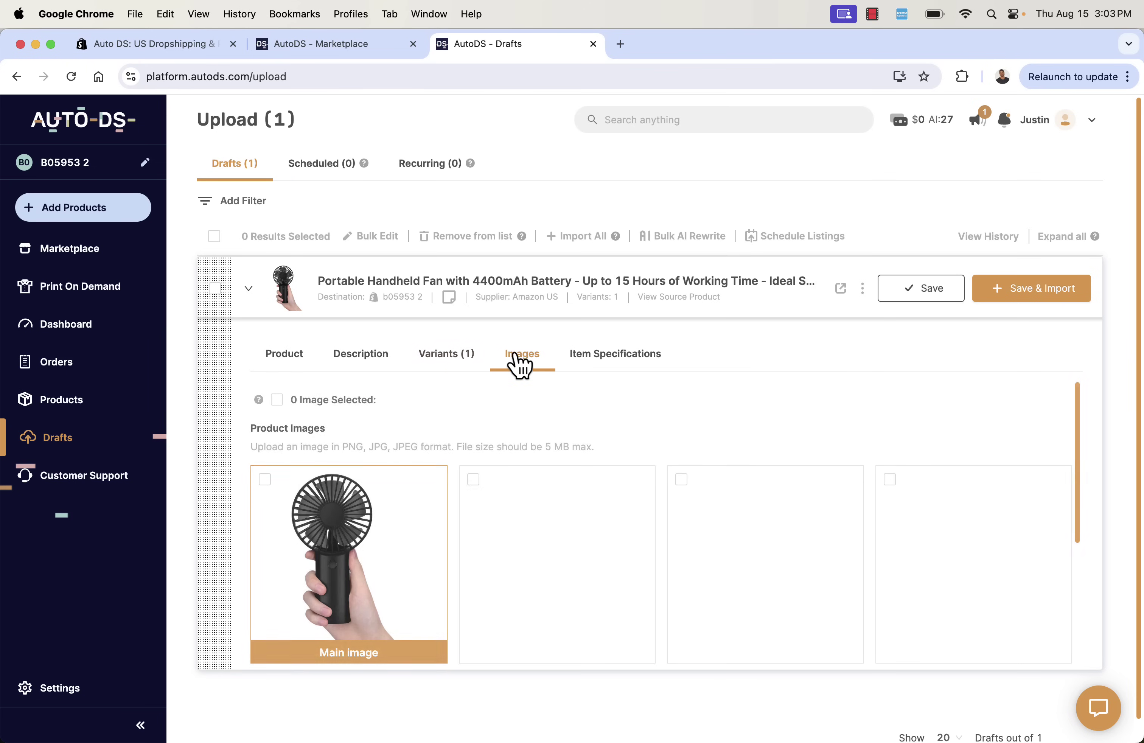
# Select the draft's "Keep You Safe", outdoor man, makeup mirror and "Portable Design" product images.
pyautogui.scroll(-1, 454, 466)
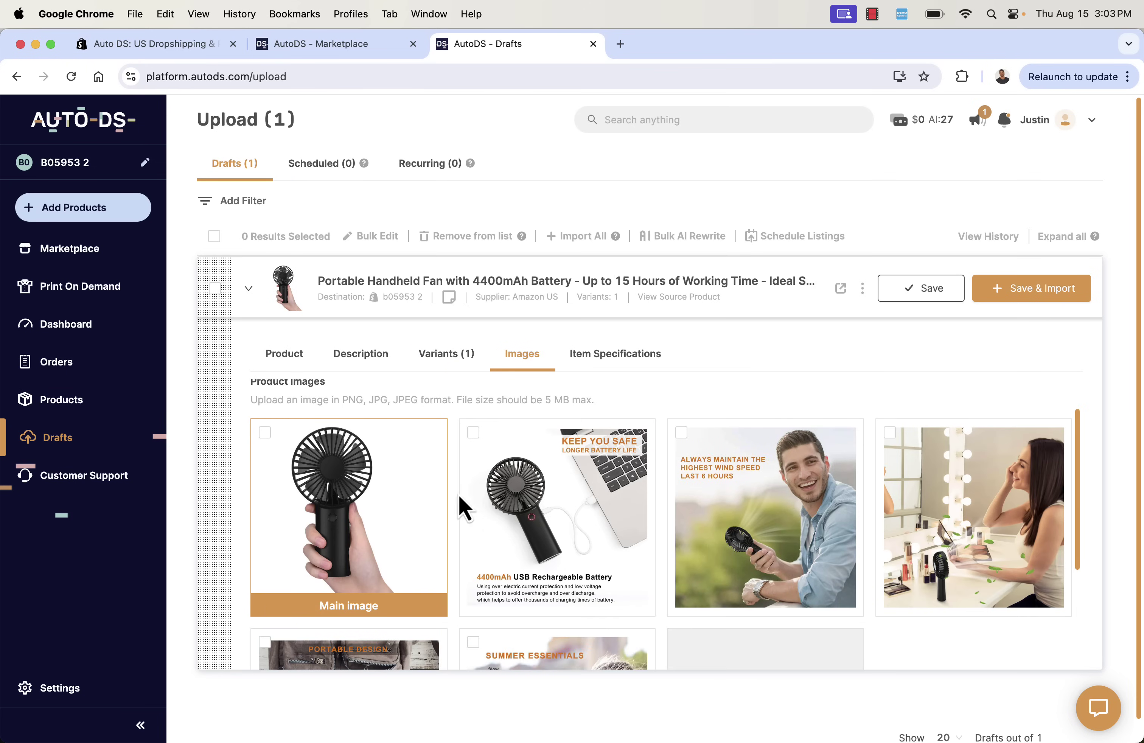
pyautogui.moveTo(486, 529)
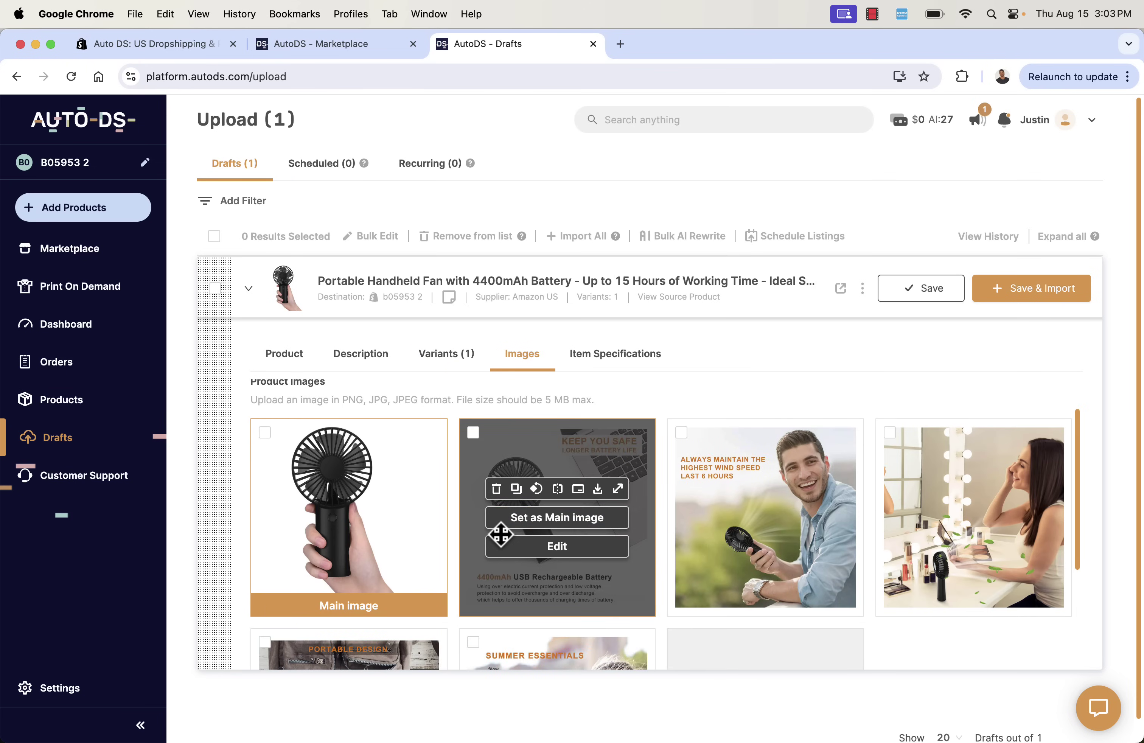
pyautogui.moveTo(279, 479)
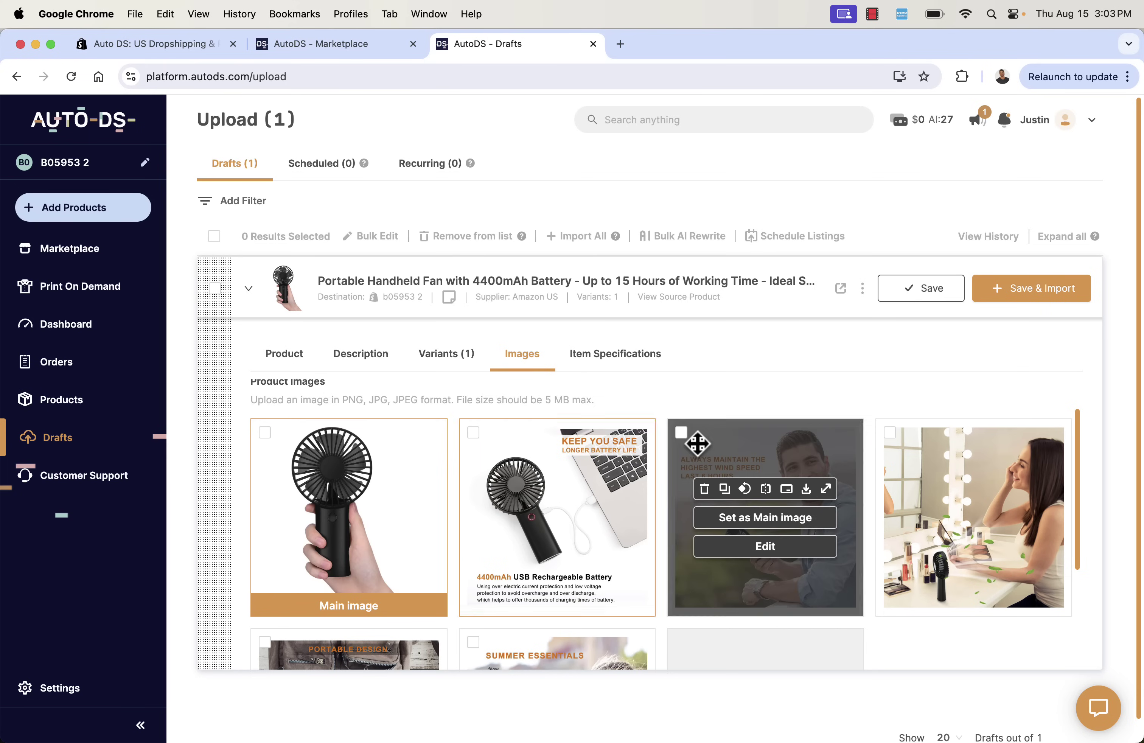
pyautogui.click(681, 433)
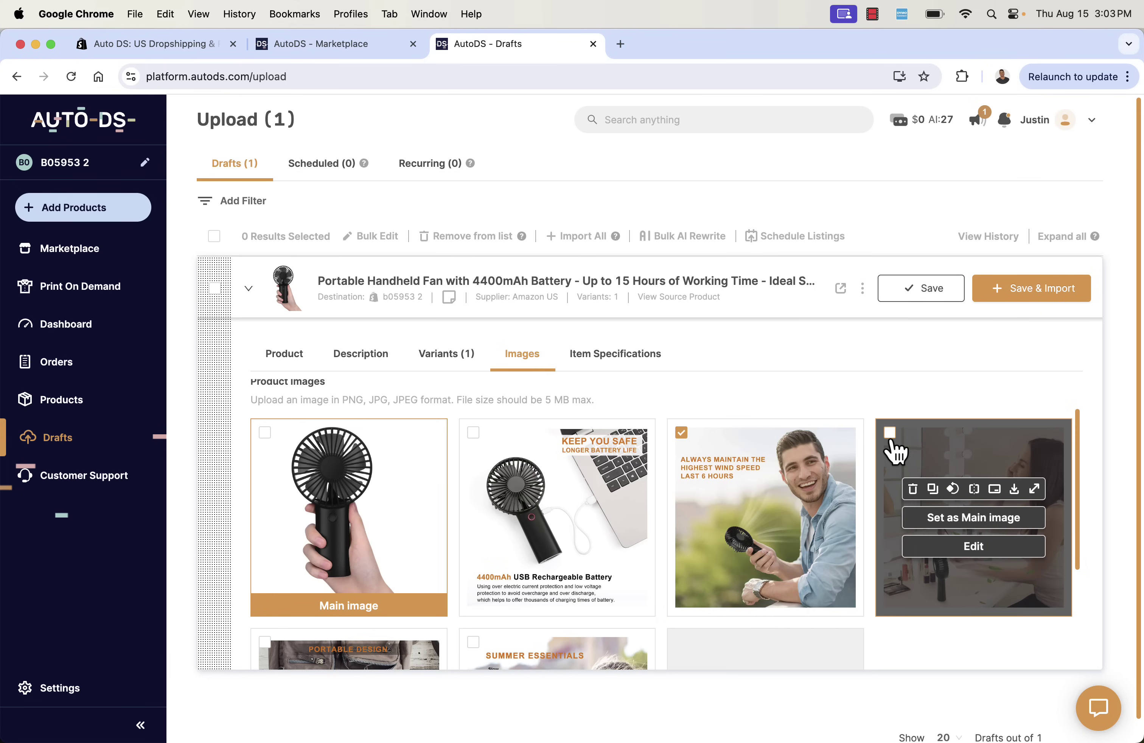
pyautogui.scroll(-3, 537, 534)
pyautogui.scroll(3, 483, 468)
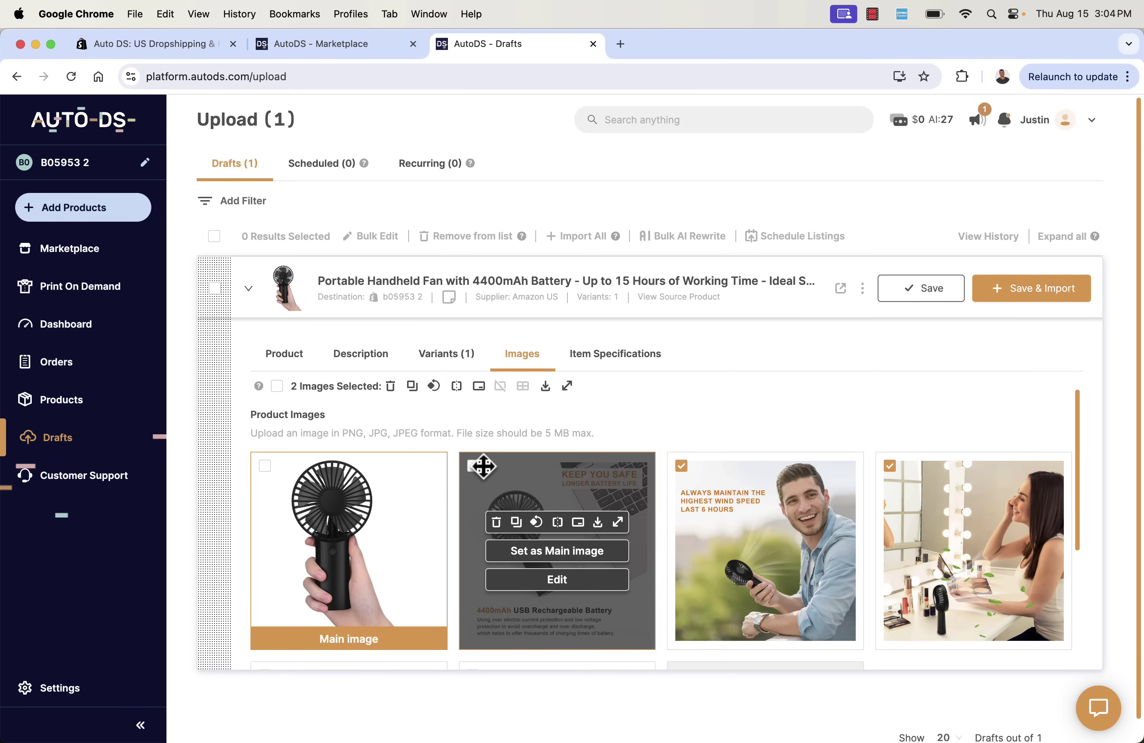
pyautogui.scroll(-6, 473, 476)
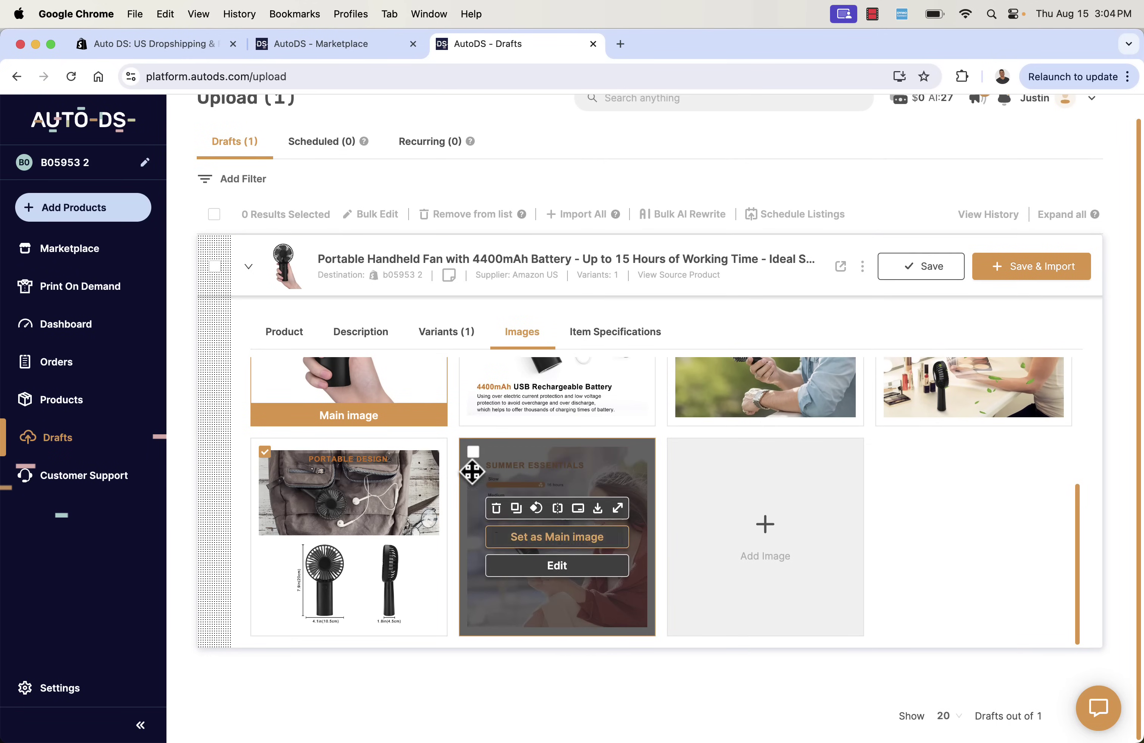
pyautogui.scroll(5, 895, 533)
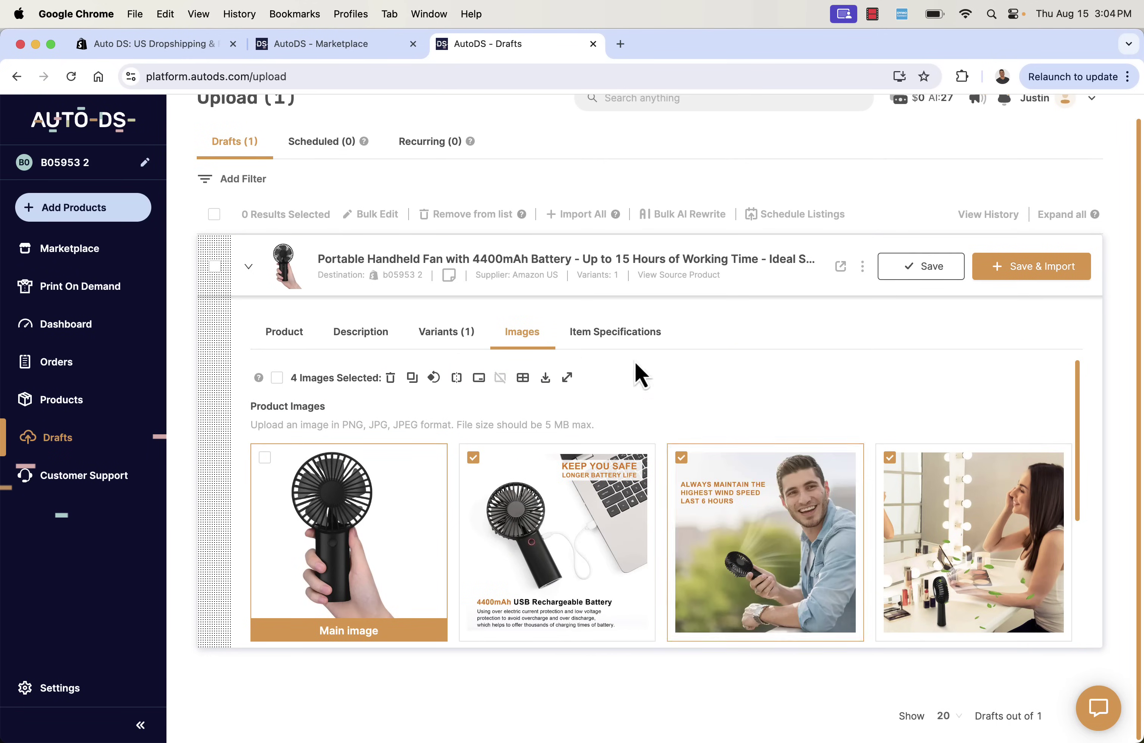
# Open the fan draft's item specifications and read through the full list of attributes.
pyautogui.click(620, 333)
pyautogui.scroll(-10, 453, 488)
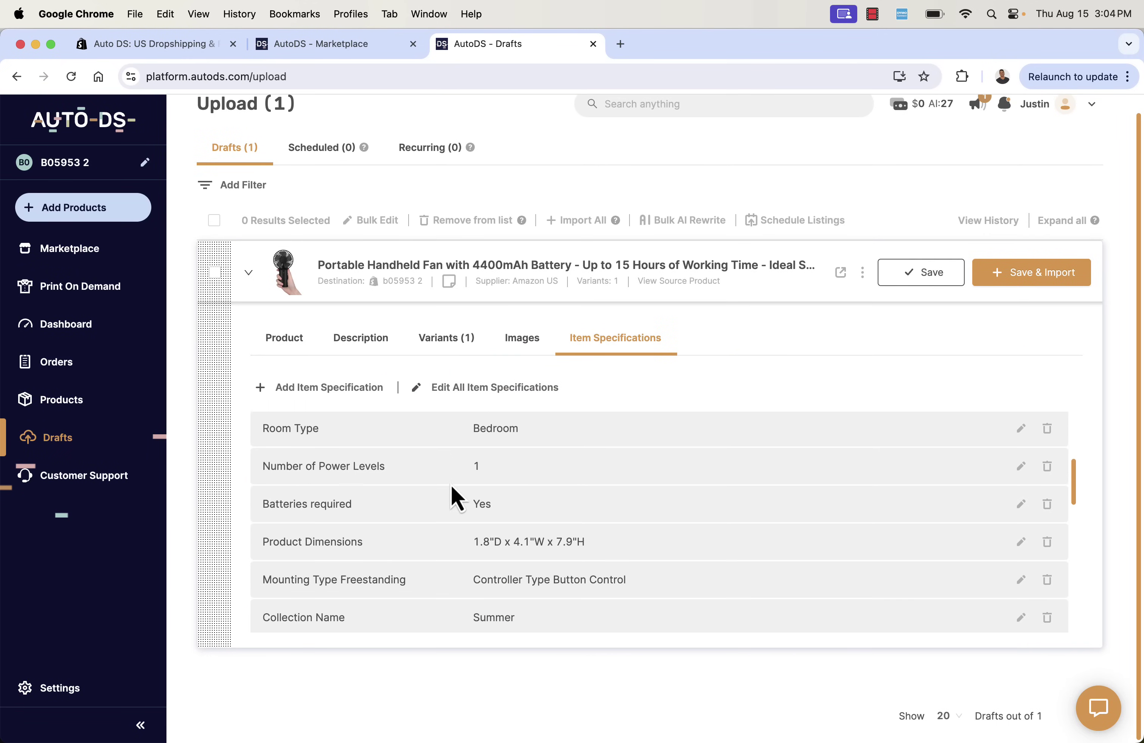
pyautogui.scroll(-5, 453, 489)
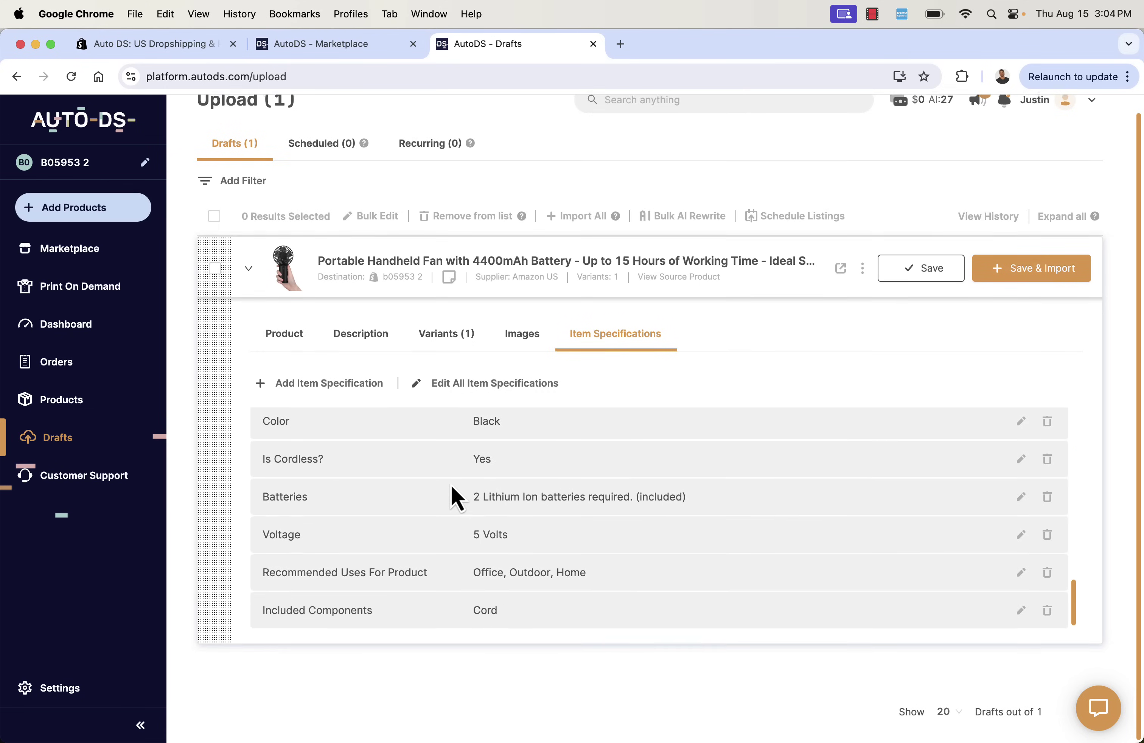
pyautogui.scroll(15, 453, 489)
pyautogui.scroll(-2, 452, 486)
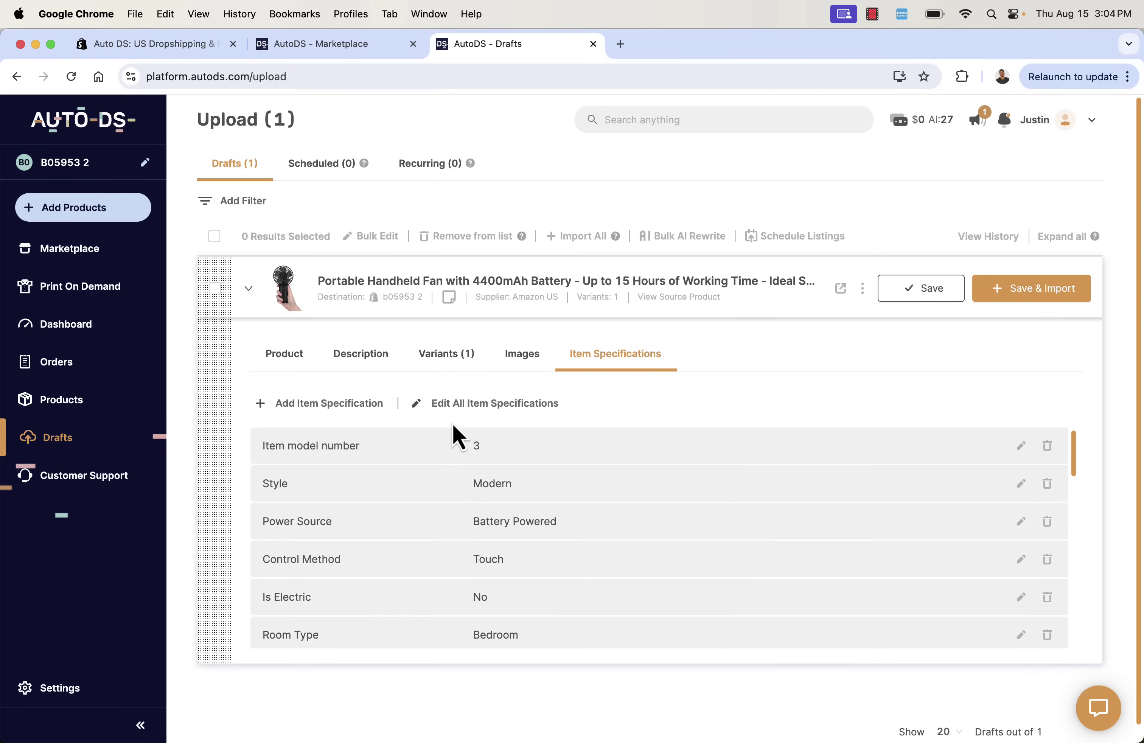
# Save the handheld fan draft, import it to the connected store and open the details of the finished import.
pyautogui.click(279, 358)
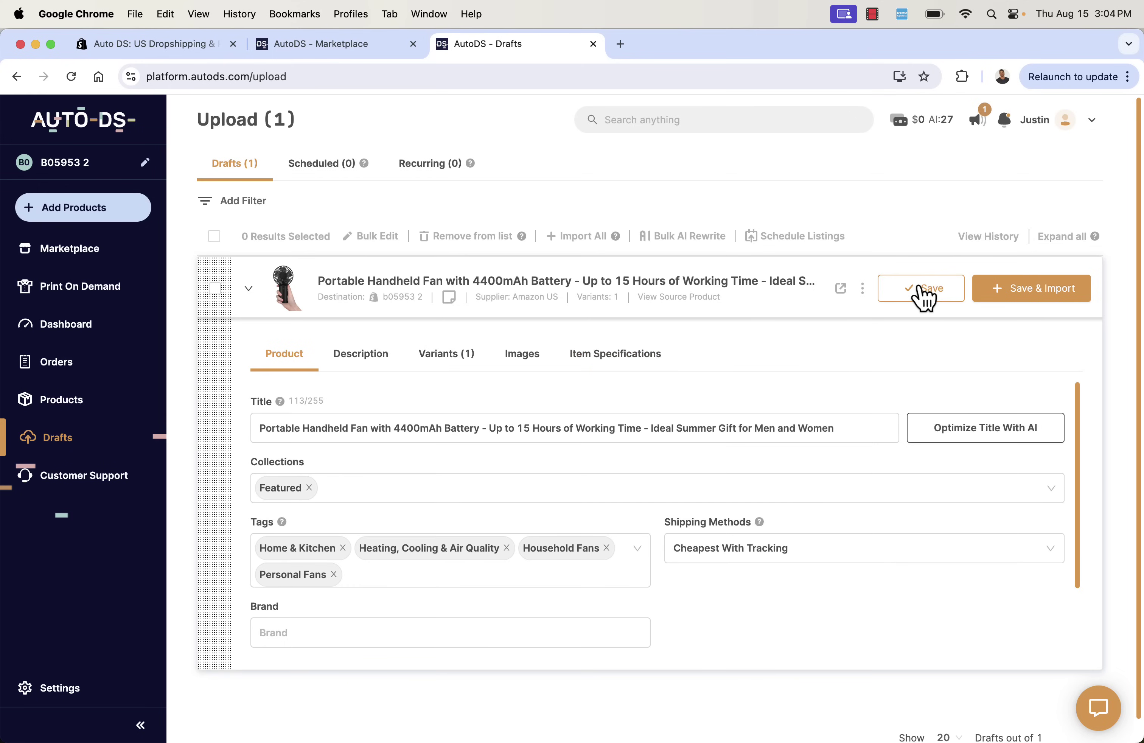
pyautogui.click(1017, 293)
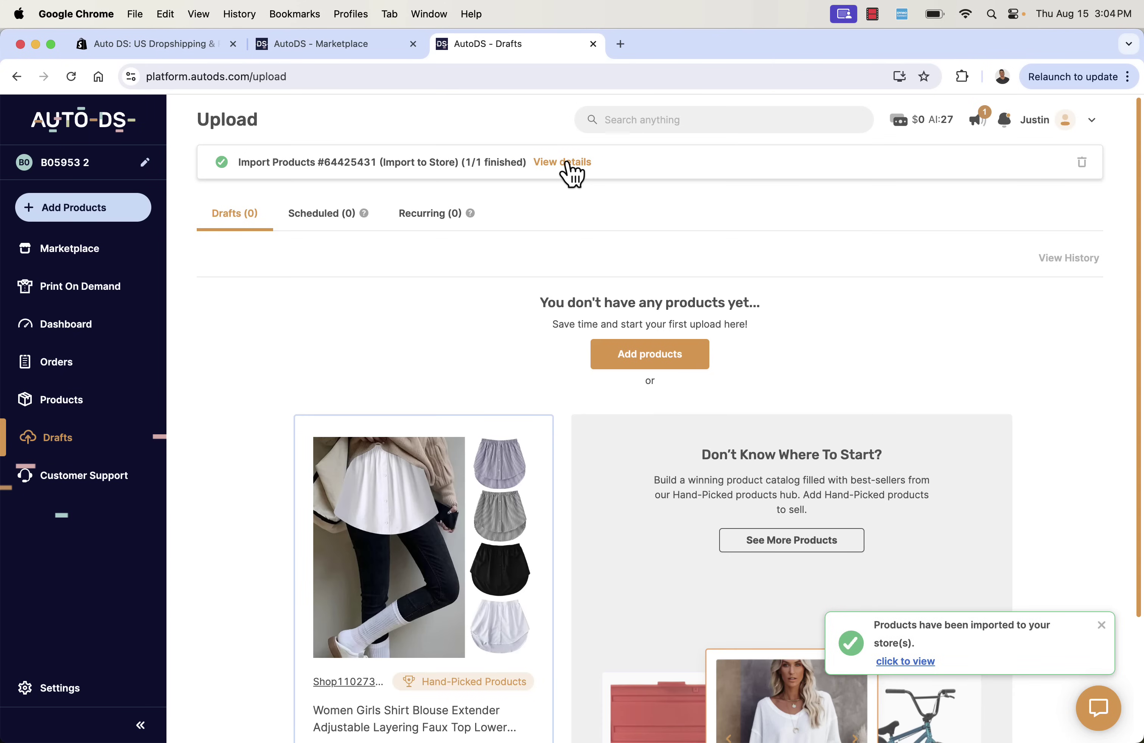
pyautogui.click(572, 164)
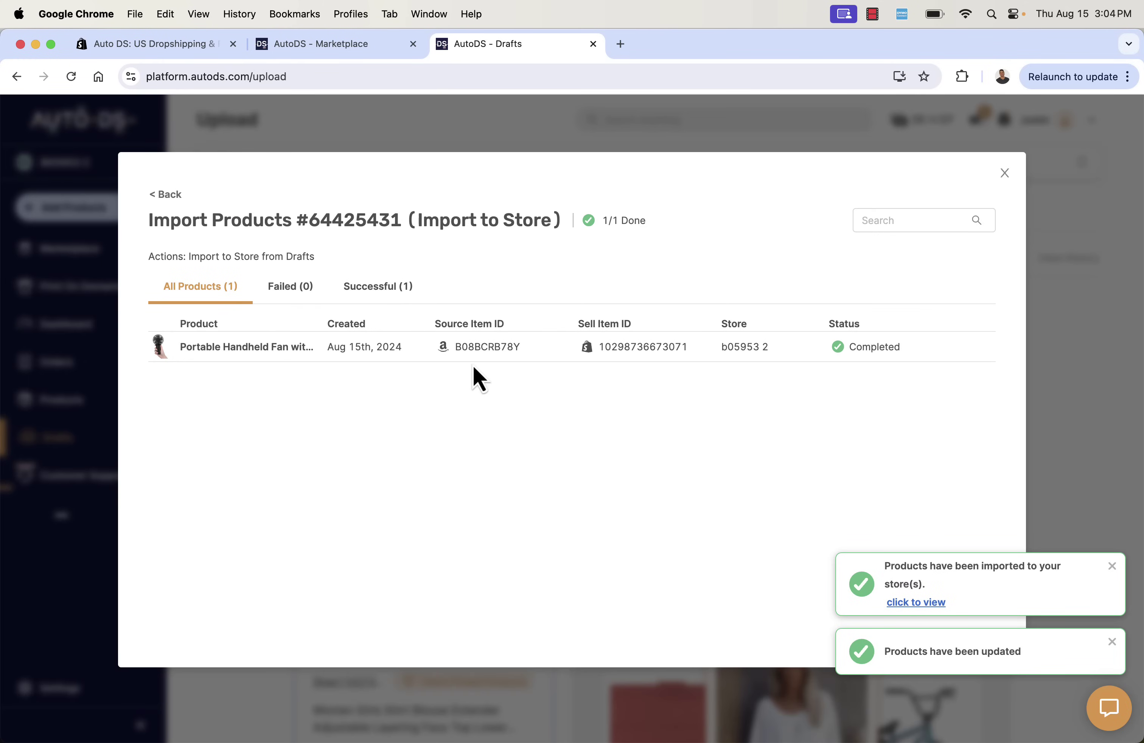
# Open the imported fan's live store page and review its title, price, color option and main image.
pyautogui.click(632, 350)
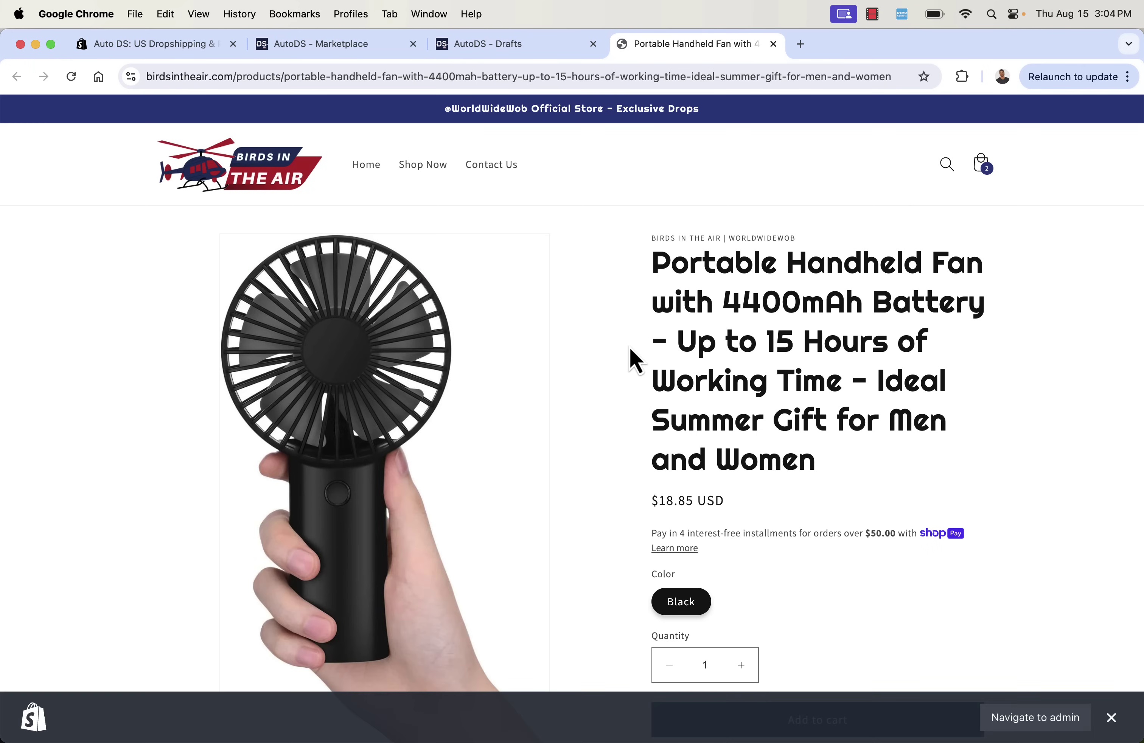
pyautogui.scroll(-1, 630, 348)
pyautogui.scroll(-1, 632, 359)
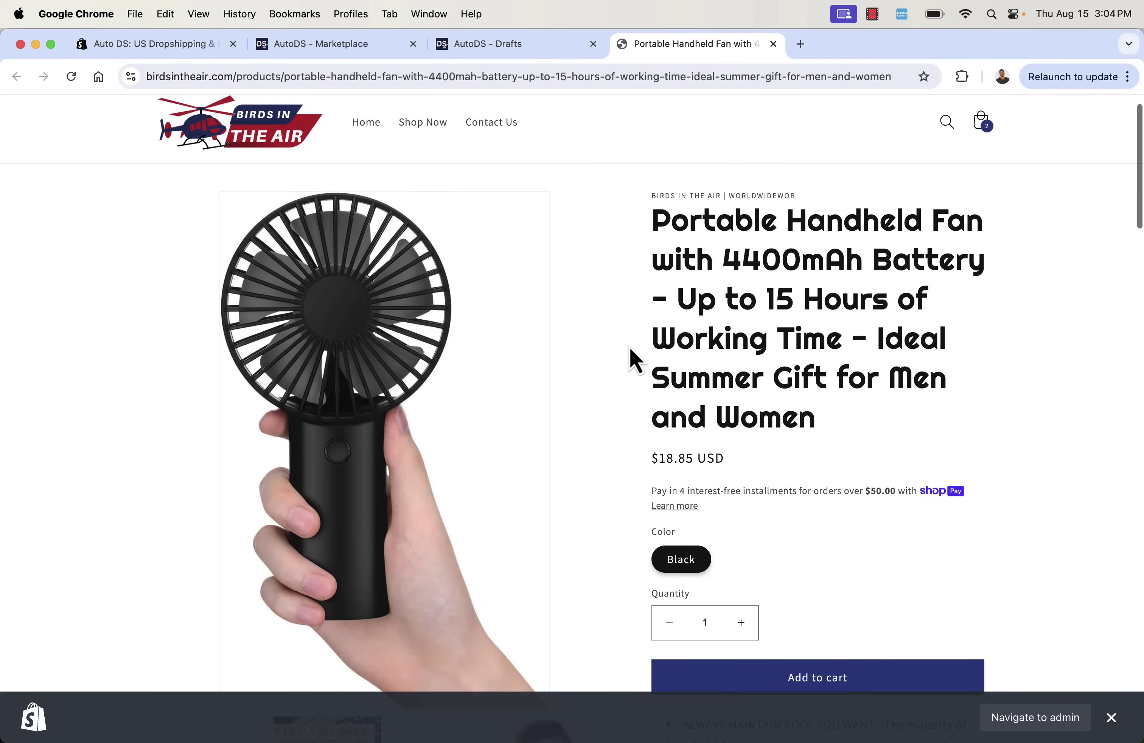
pyautogui.scroll(1, 632, 359)
pyautogui.scroll(-1, 631, 358)
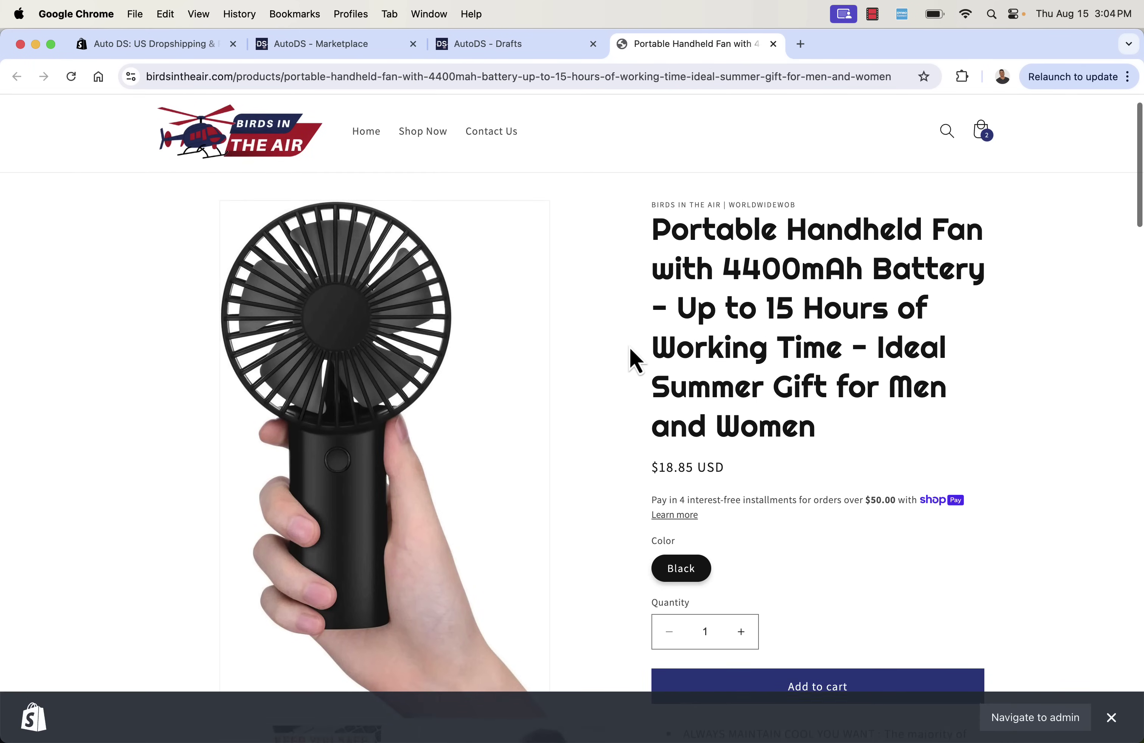
pyautogui.moveTo(656, 221); pyautogui.dragTo(838, 439)
pyautogui.click(837, 439)
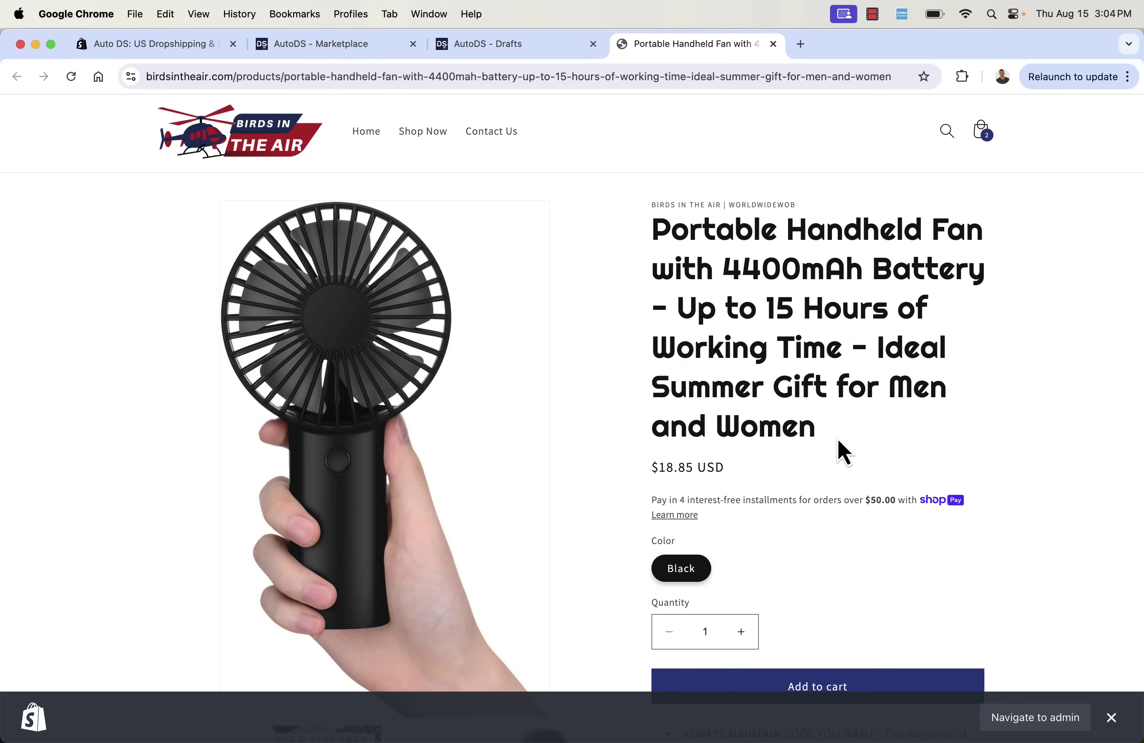
# Return to AutoDS, close the import history and open the handheld fan from the Products list for editing.
pyautogui.click(538, 42)
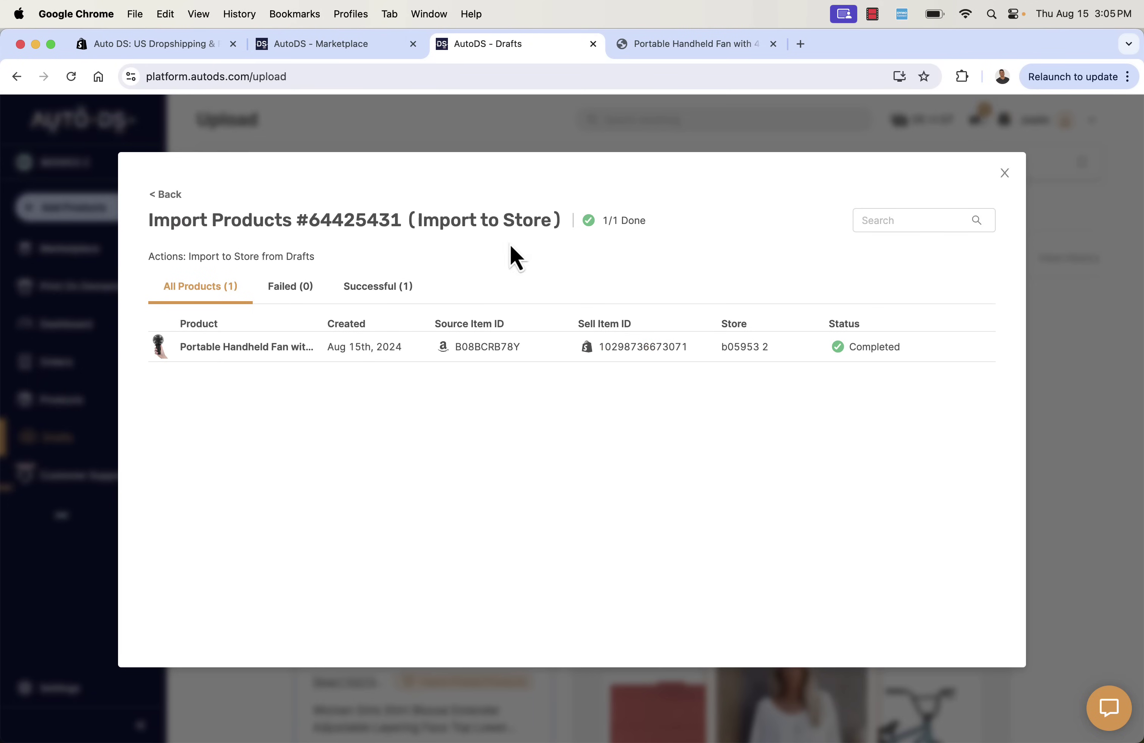
pyautogui.click(172, 197)
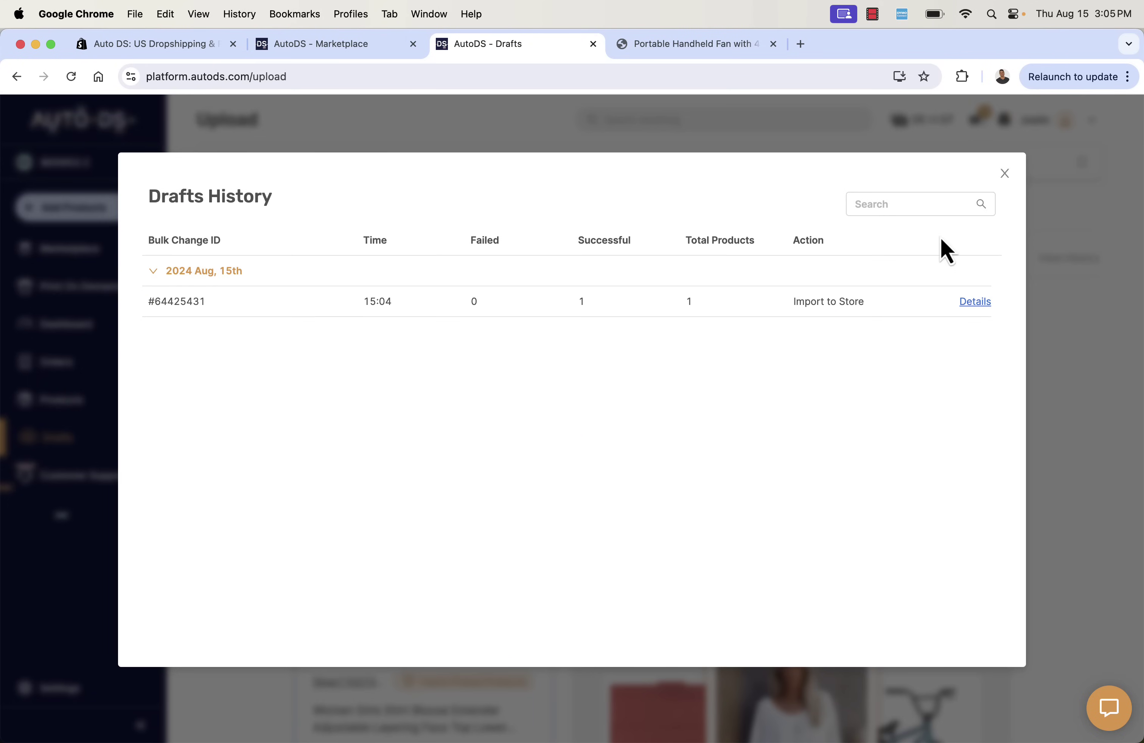
pyautogui.click(1006, 174)
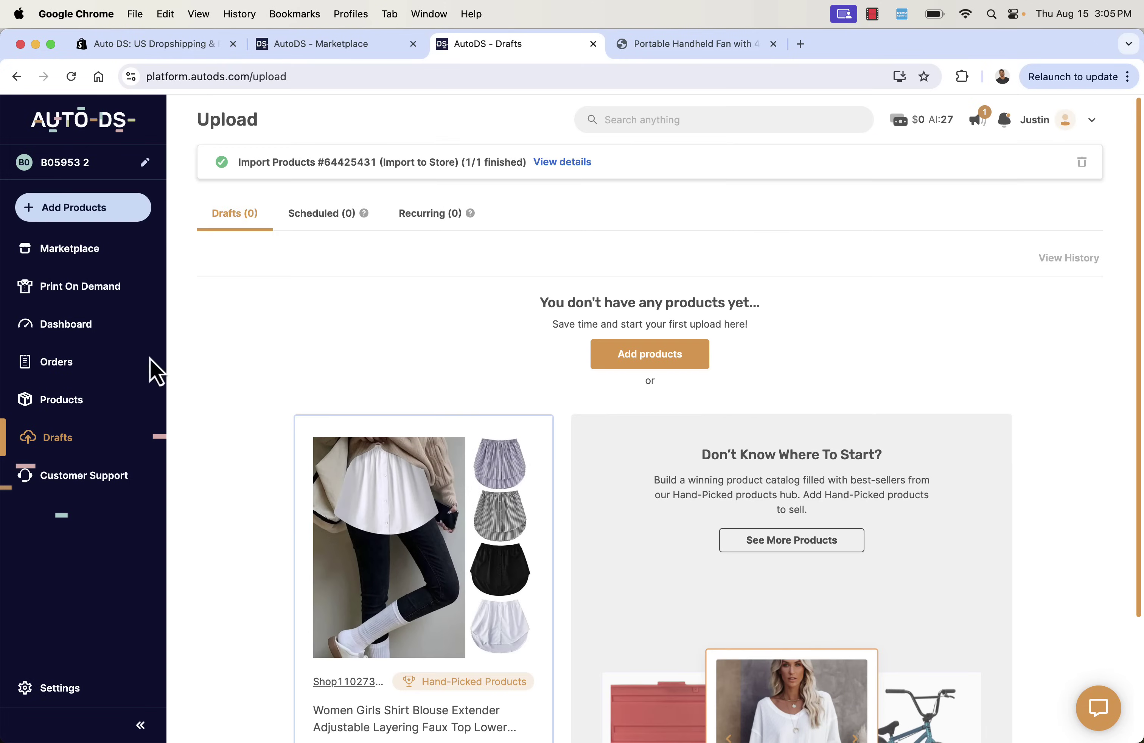
pyautogui.click(69, 401)
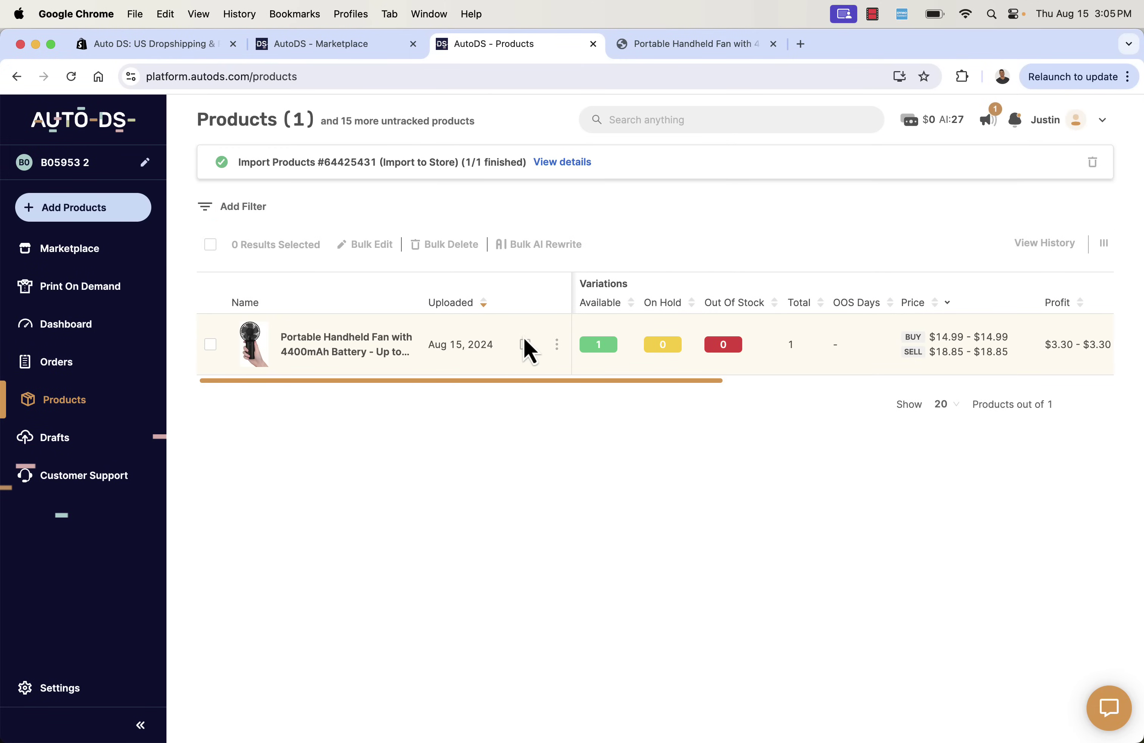
pyautogui.click(557, 344)
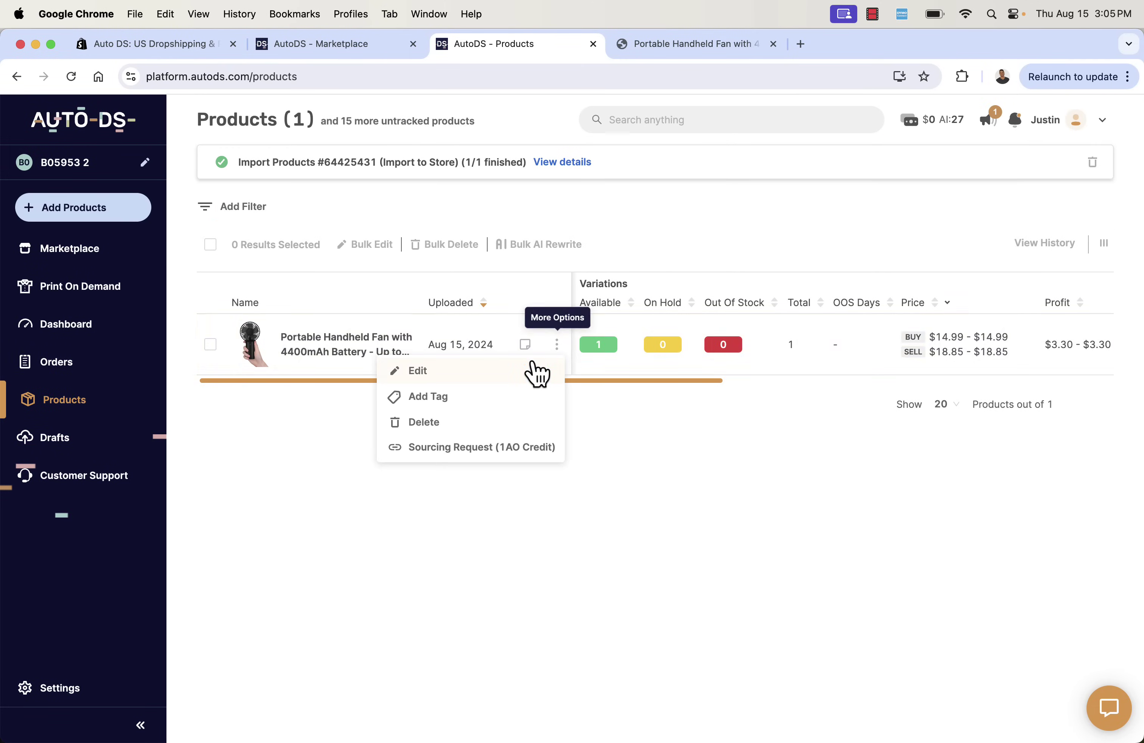
pyautogui.click(532, 365)
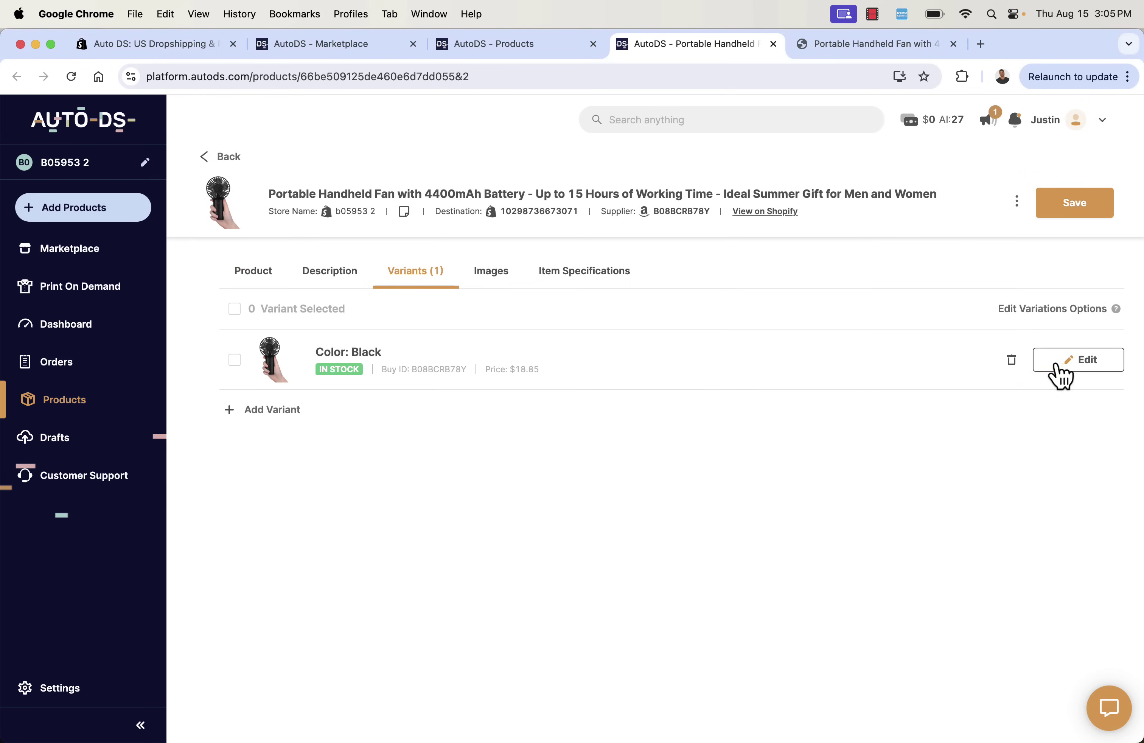
# Set the Black variant's profit percentage to 50 and save both the variant and the product.
pyautogui.click(1079, 359)
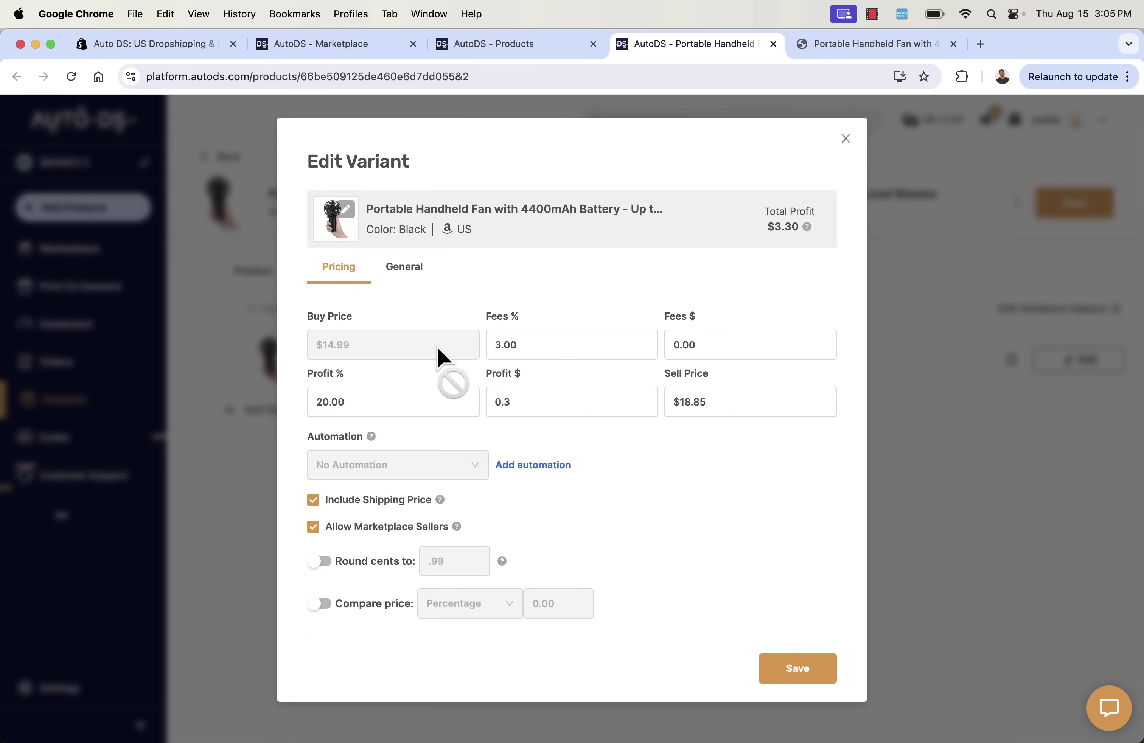
pyautogui.click(351, 402)
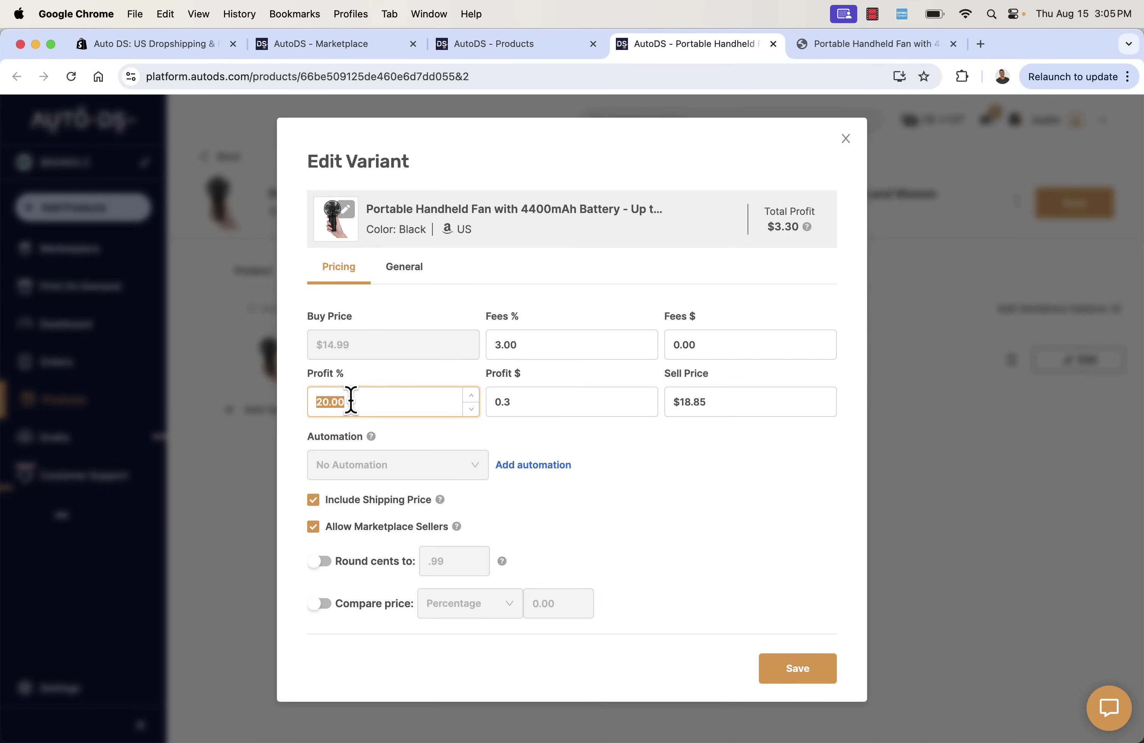
pyautogui.write('0')
pyautogui.press('Tab')
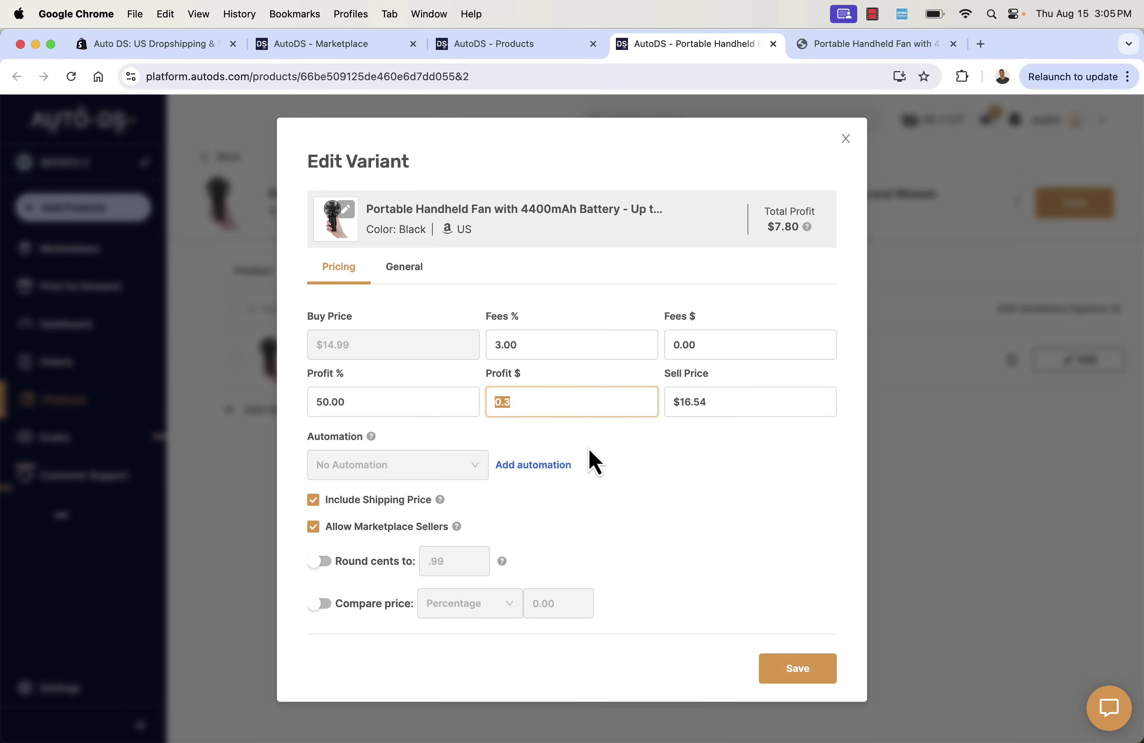
pyautogui.click(625, 432)
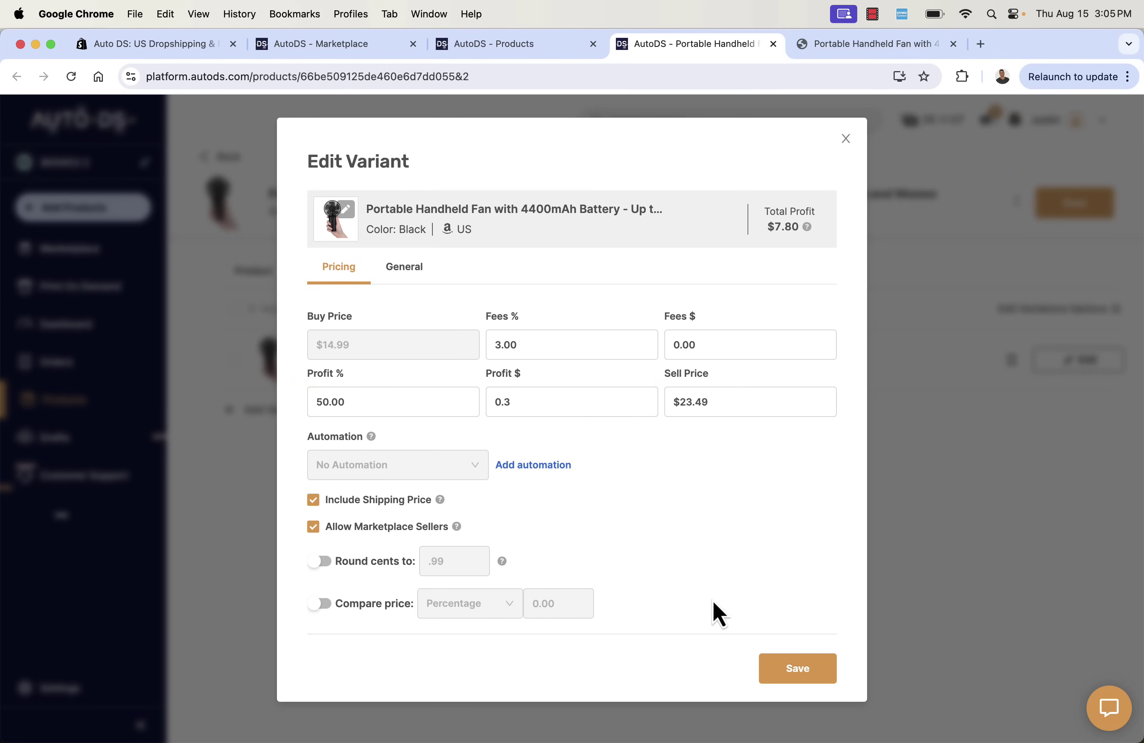
pyautogui.click(787, 673)
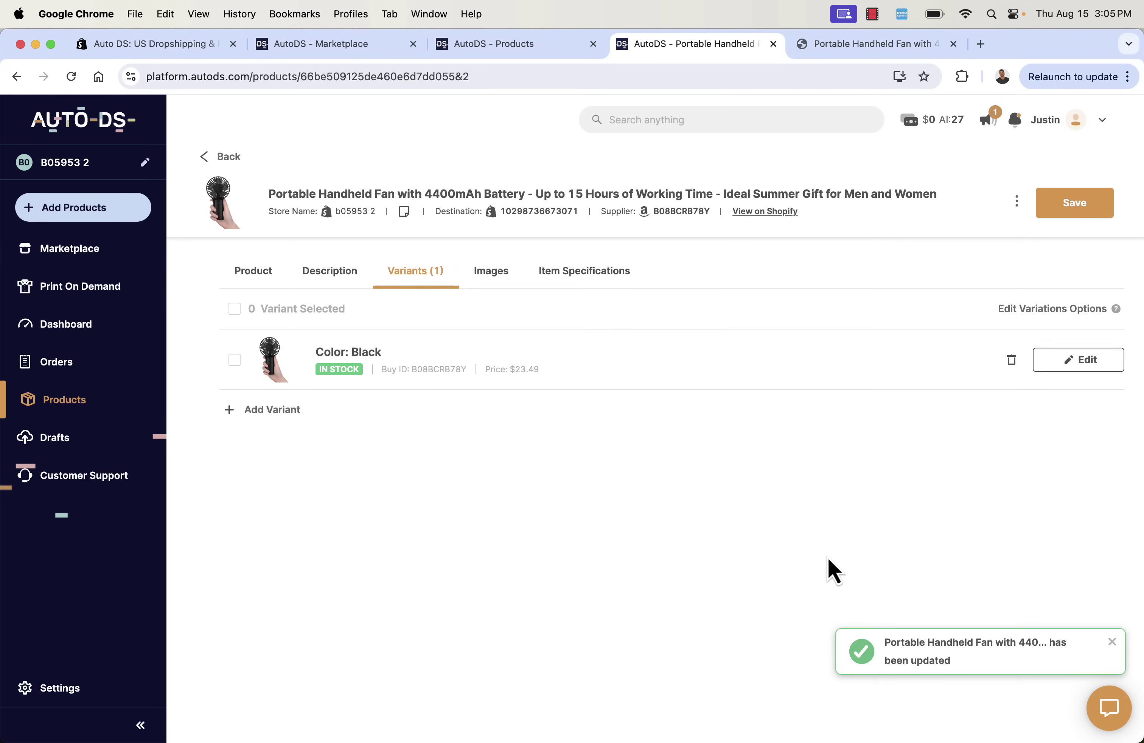
pyautogui.click(1104, 201)
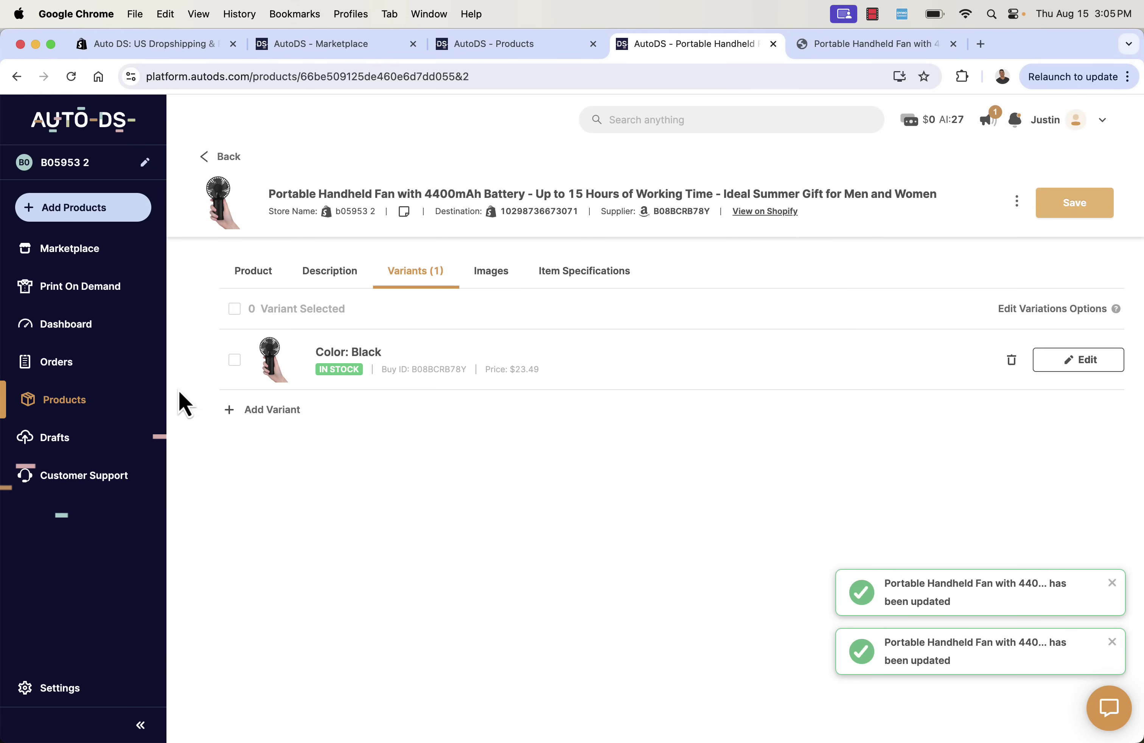
# Start adding a single product, dismiss the Marketplace announcements and browse the product categories down to Pets.
pyautogui.click(79, 213)
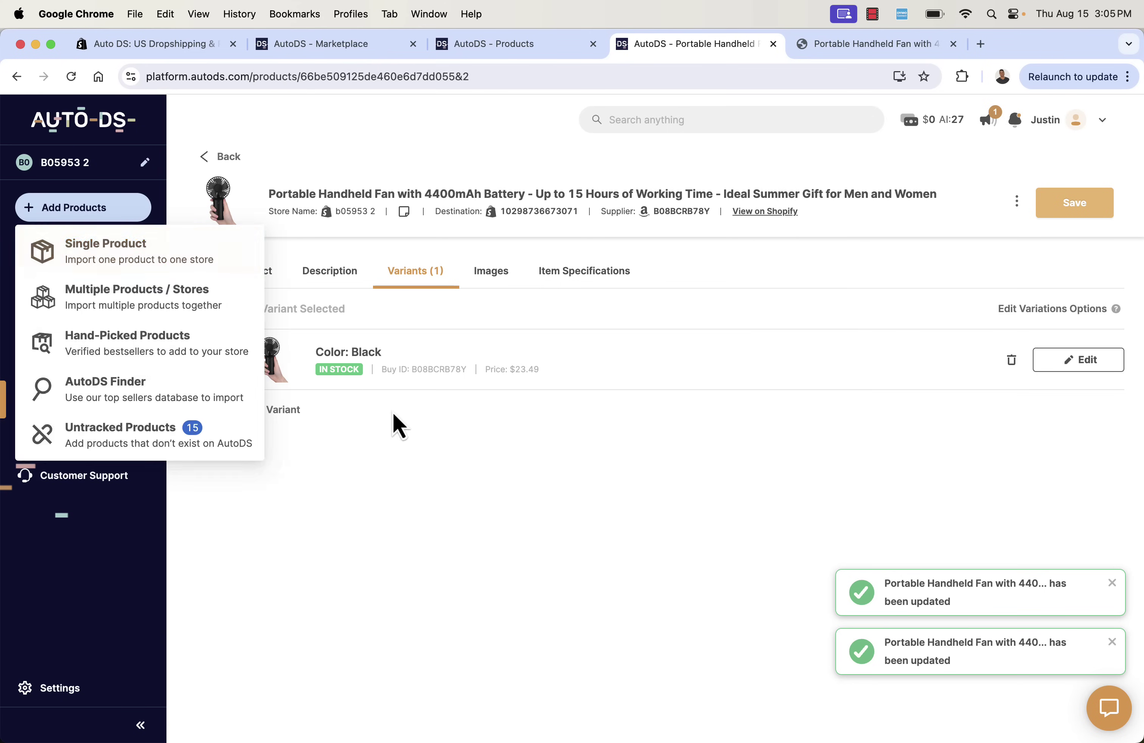
pyautogui.click(102, 246)
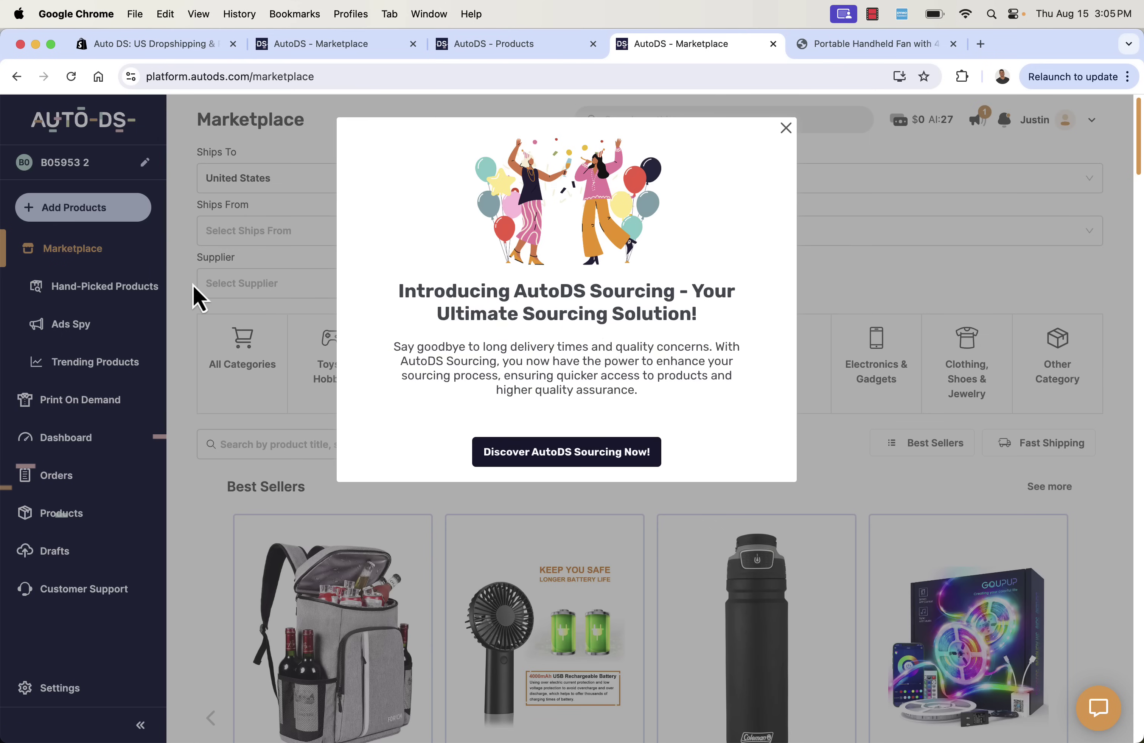
pyautogui.click(785, 128)
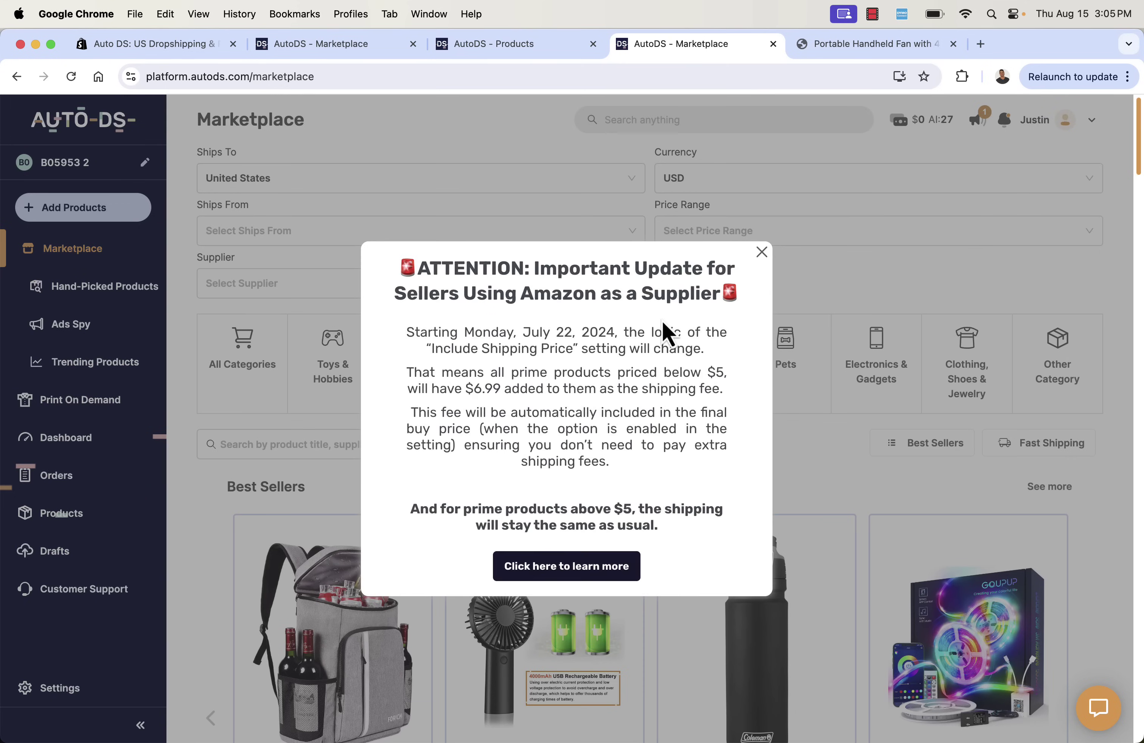
pyautogui.click(761, 252)
pyautogui.scroll(-10, 636, 490)
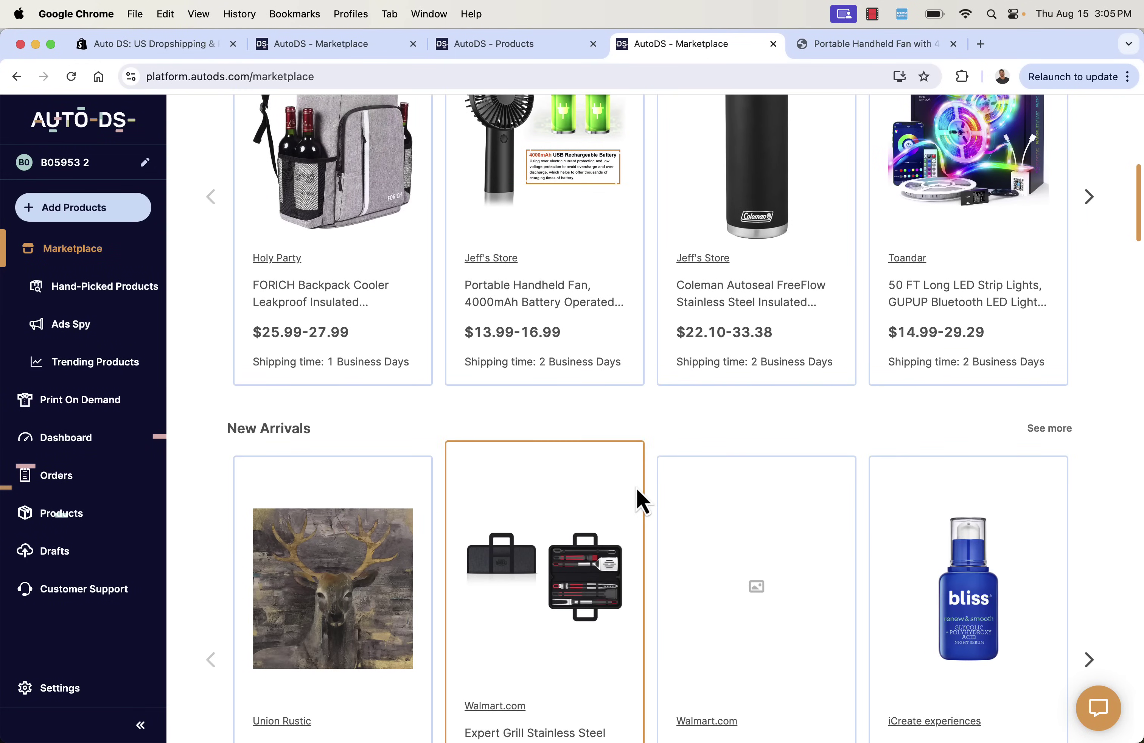
pyautogui.scroll(-15, 636, 489)
pyautogui.scroll(-20, 636, 489)
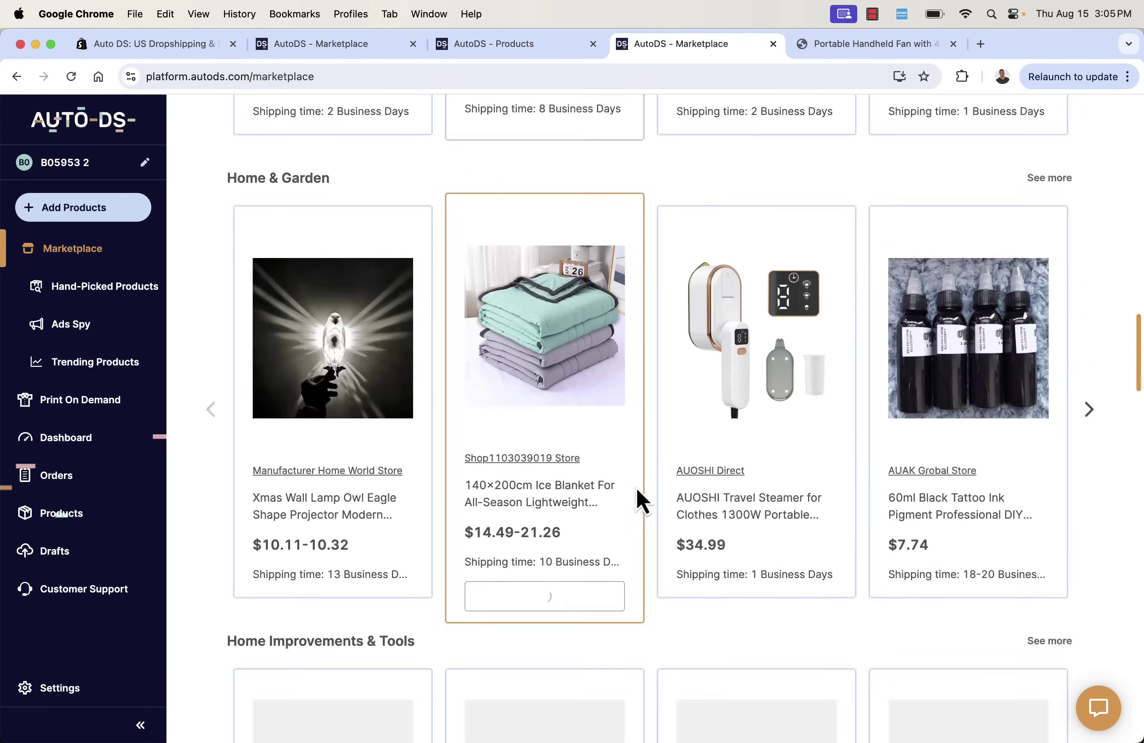
pyautogui.scroll(-15, 638, 495)
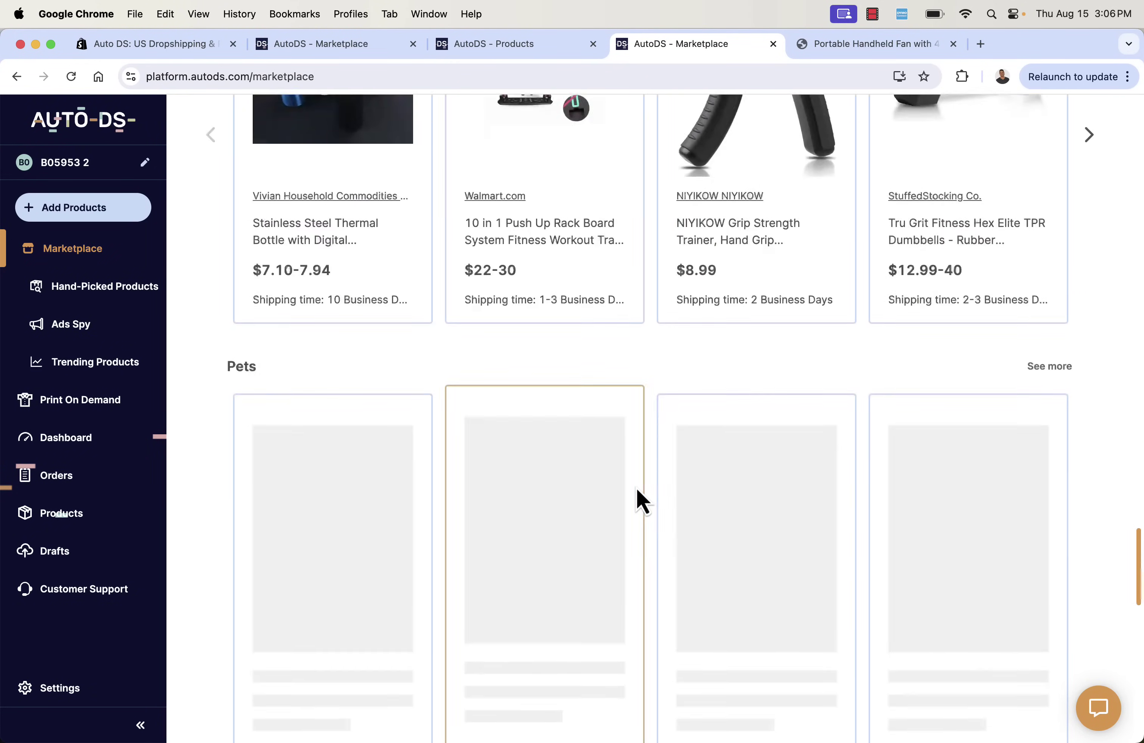
# Open the full Pets category in the Marketplace and browse its product listings with their prices and shipping times.
pyautogui.click(1050, 334)
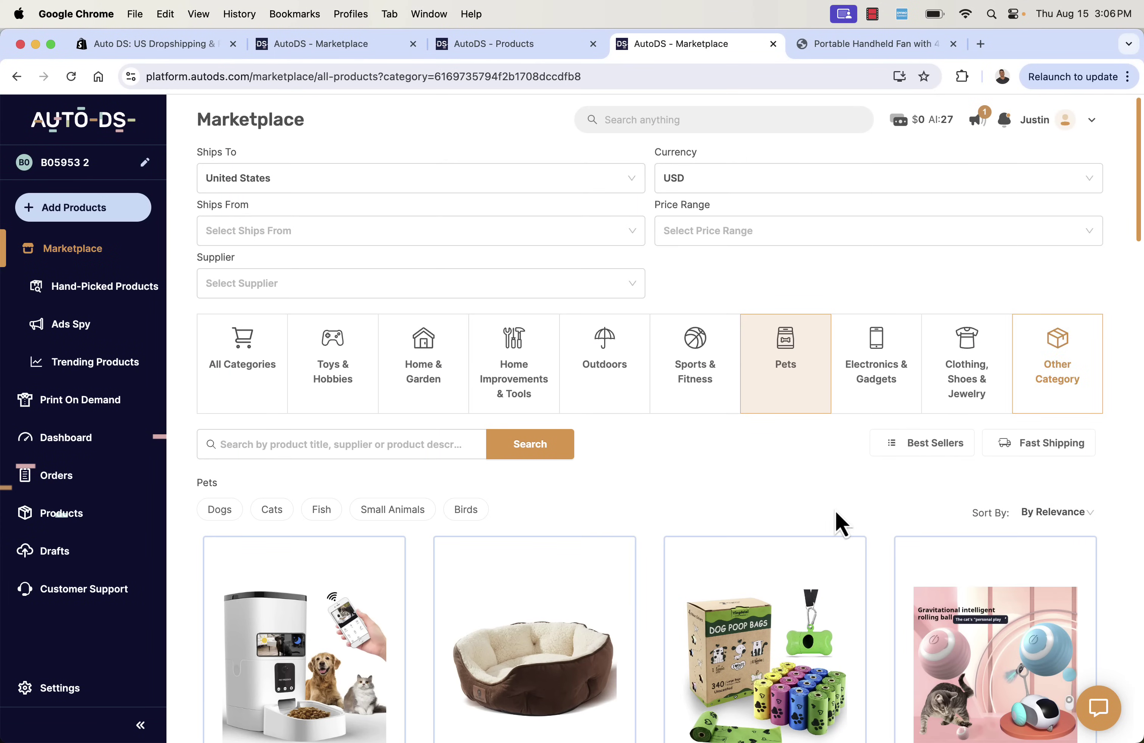
pyautogui.scroll(-6, 647, 555)
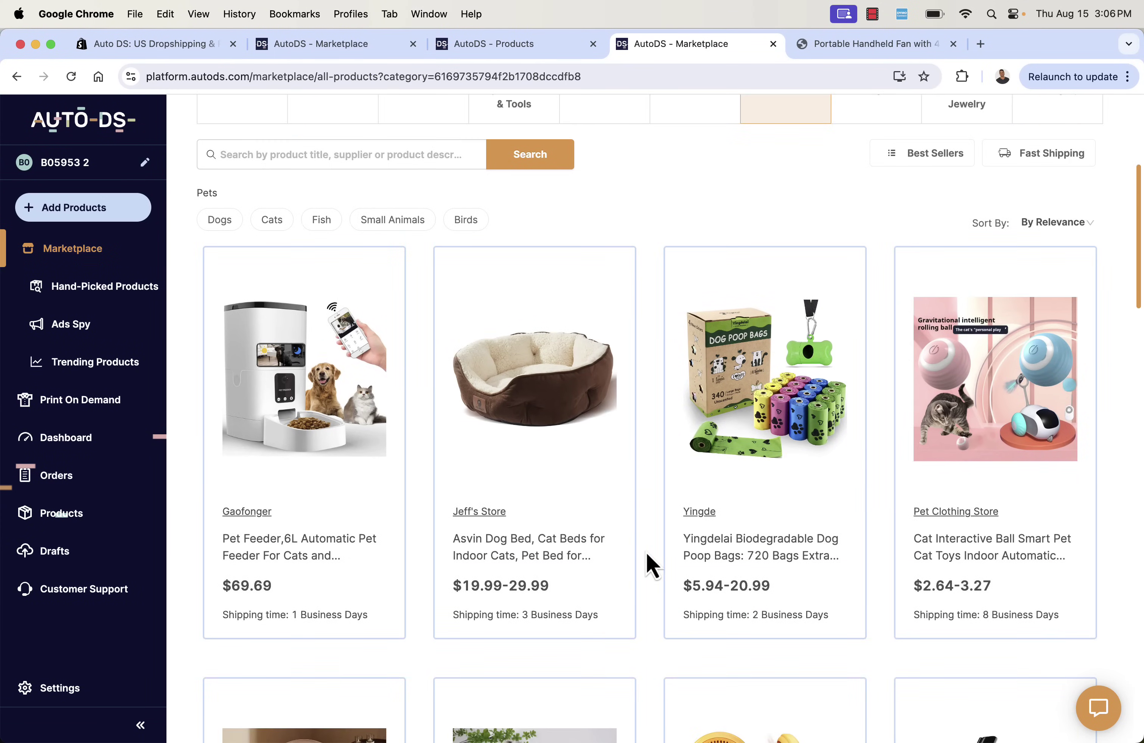
pyautogui.scroll(-3, 630, 544)
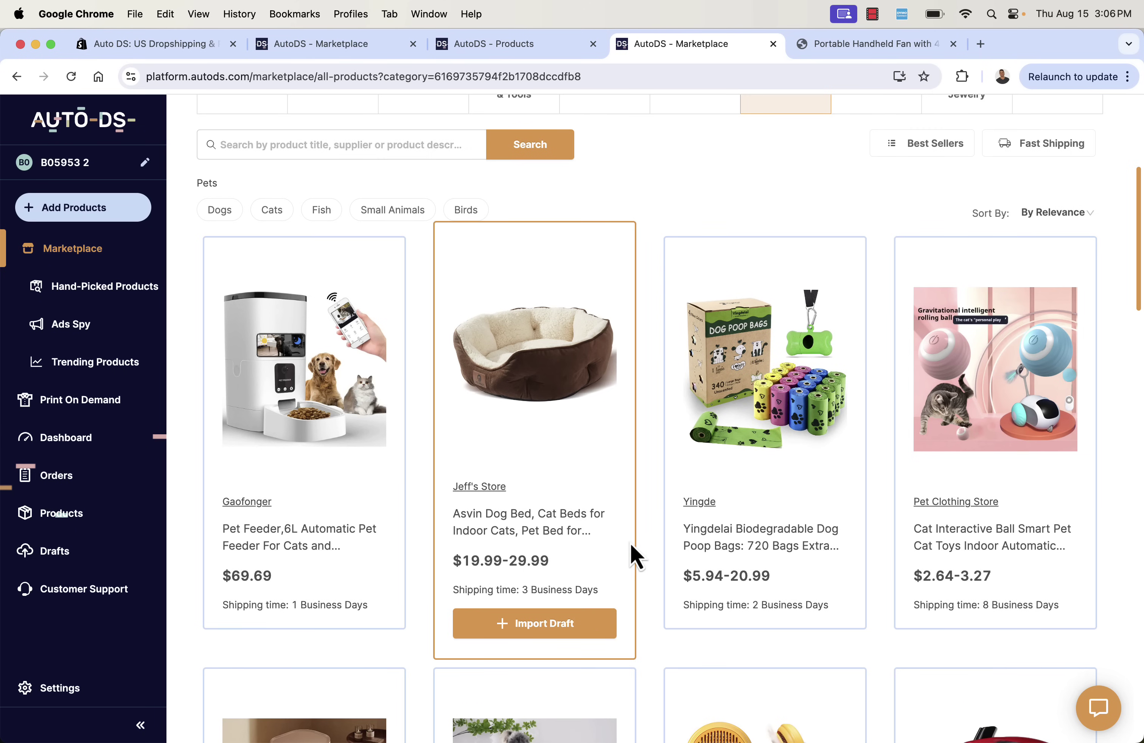
pyautogui.scroll(-1, 630, 543)
pyautogui.scroll(-4, 630, 543)
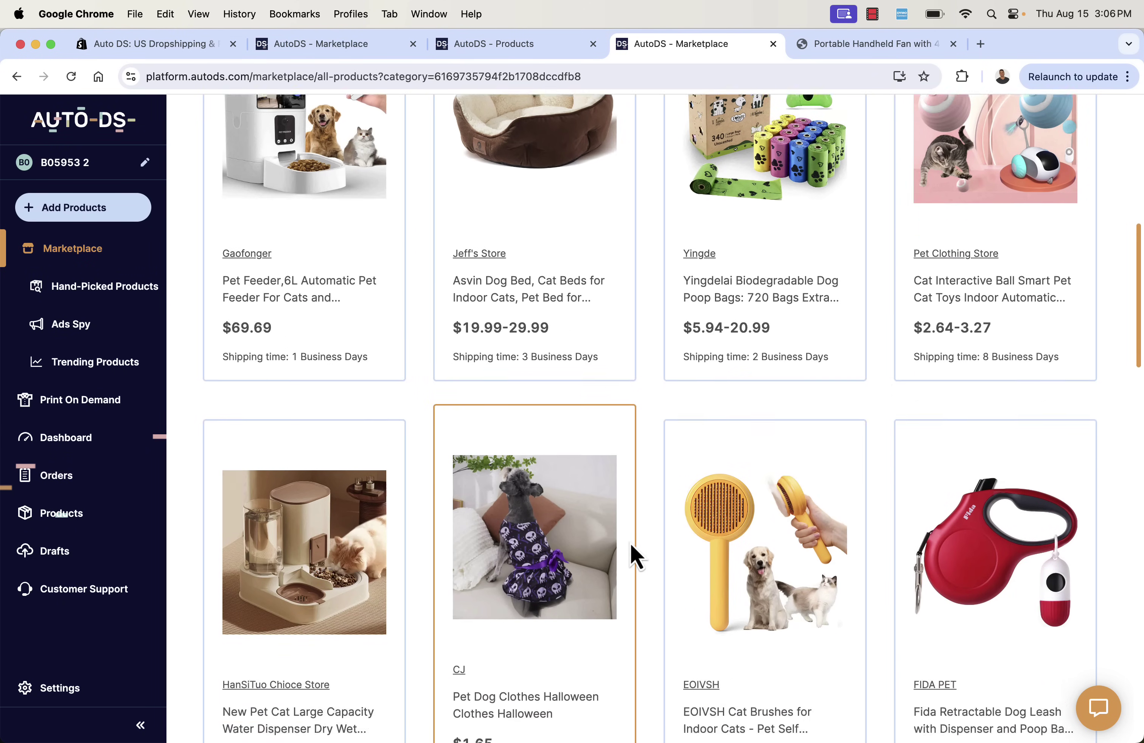
pyautogui.scroll(-10, 630, 544)
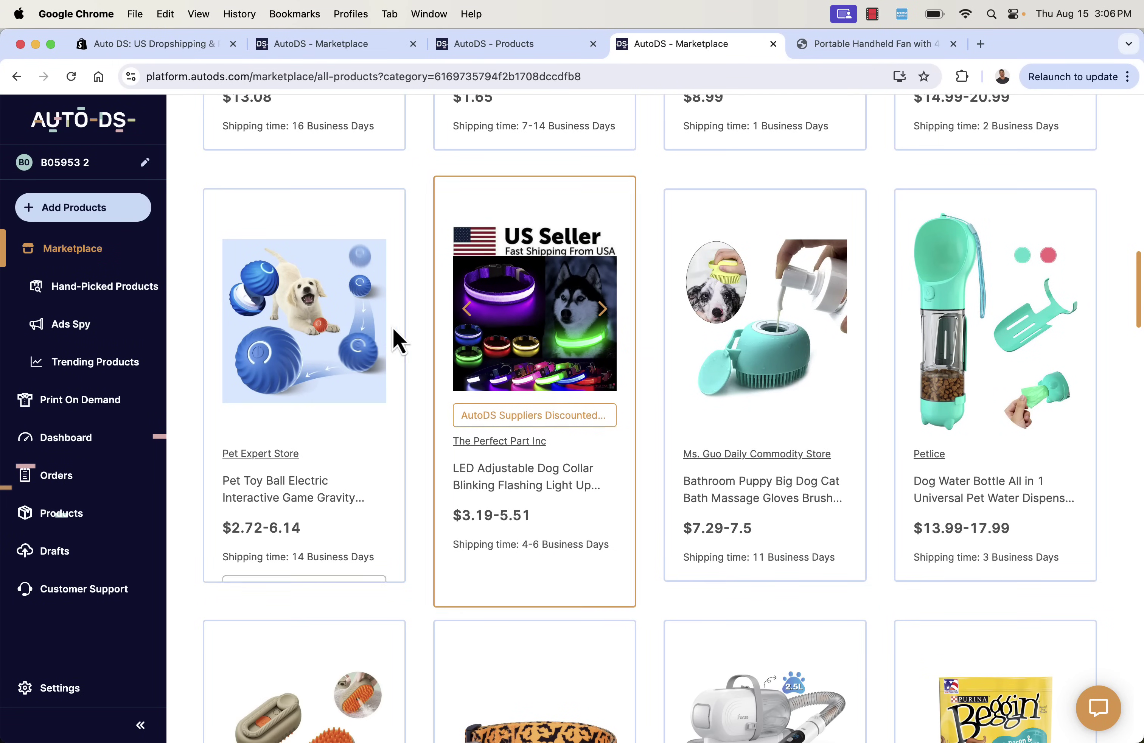
pyautogui.scroll(-1, 515, 343)
pyautogui.scroll(-8, 515, 344)
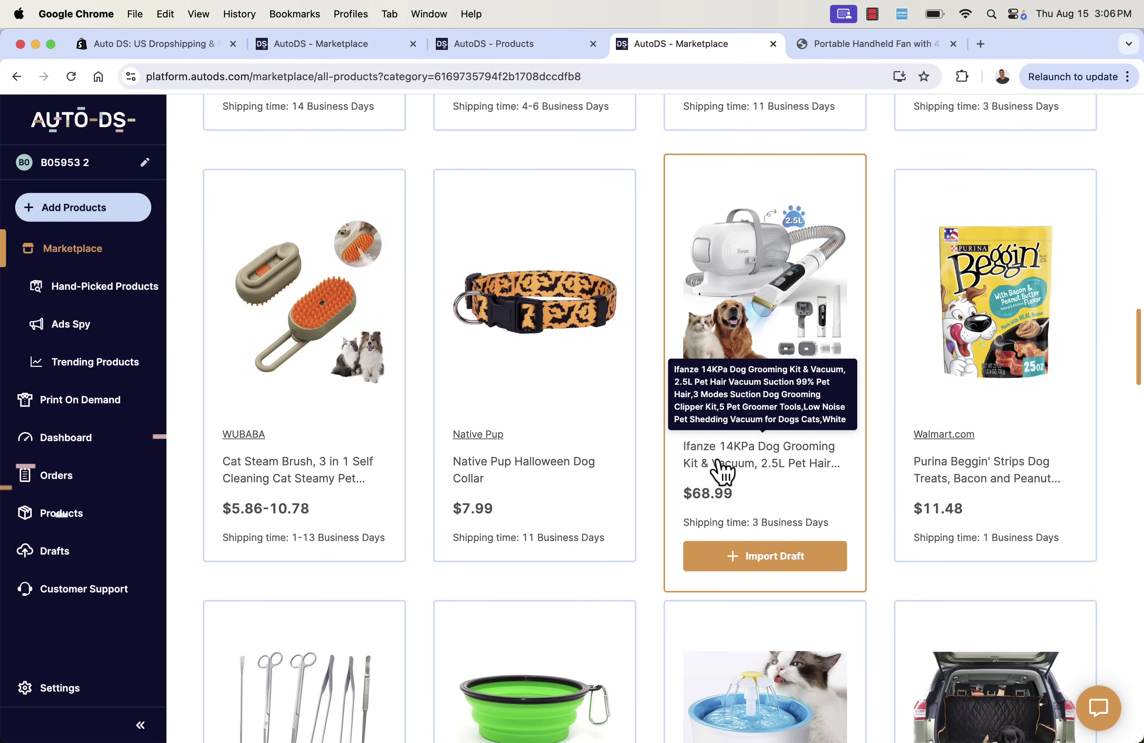
pyautogui.scroll(-7, 721, 468)
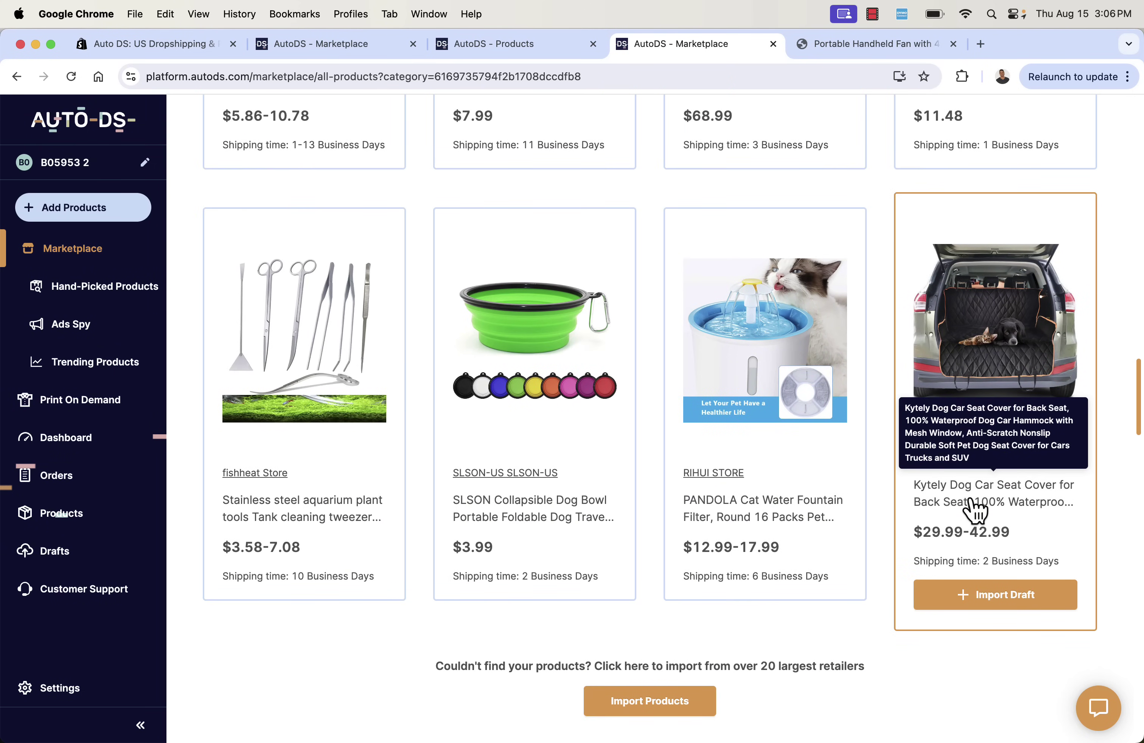
pyautogui.scroll(-5, 769, 459)
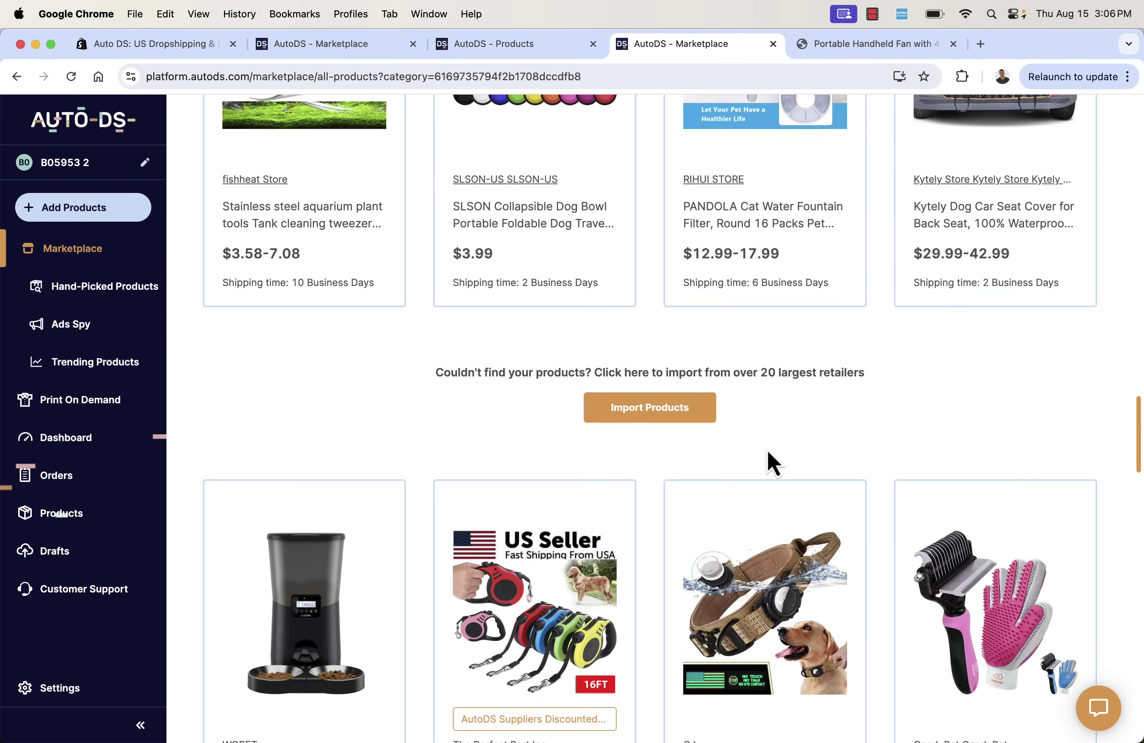
pyautogui.scroll(20, 767, 450)
pyautogui.scroll(-4, 767, 450)
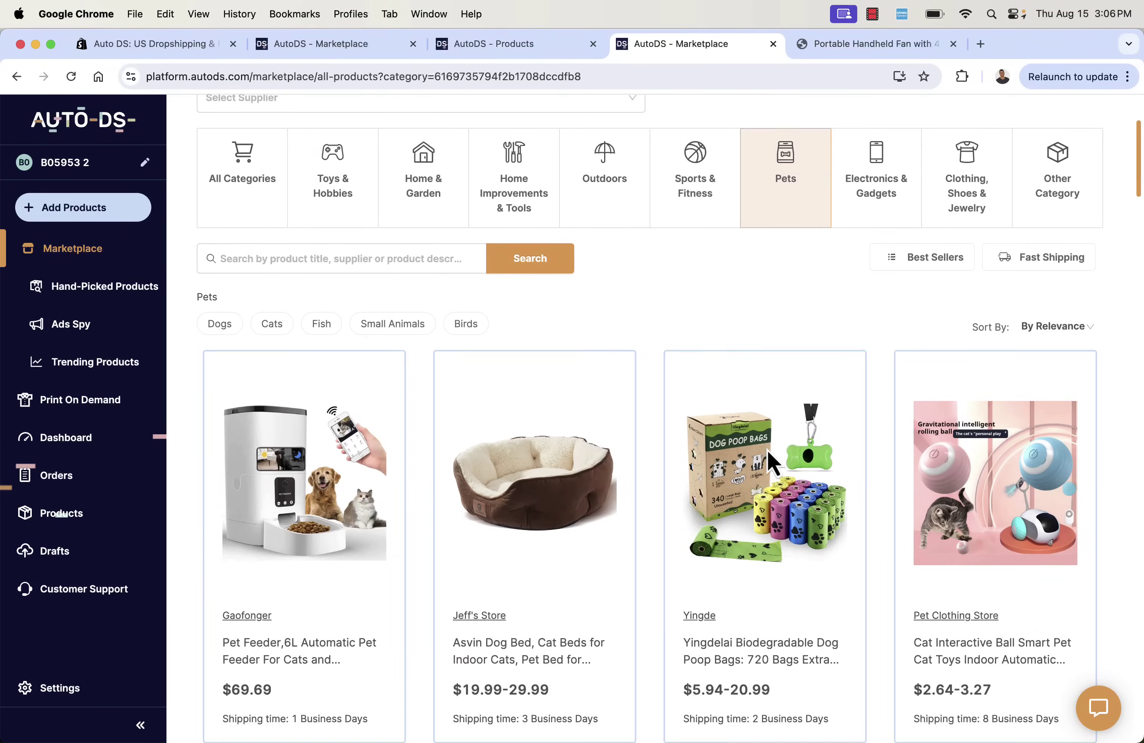
# Import the Gaofonger 6L automatic pet feeder and the Ifanze 14KPa dog grooming kit as drafts.
pyautogui.scroll(-1, 767, 450)
pyautogui.click(311, 706)
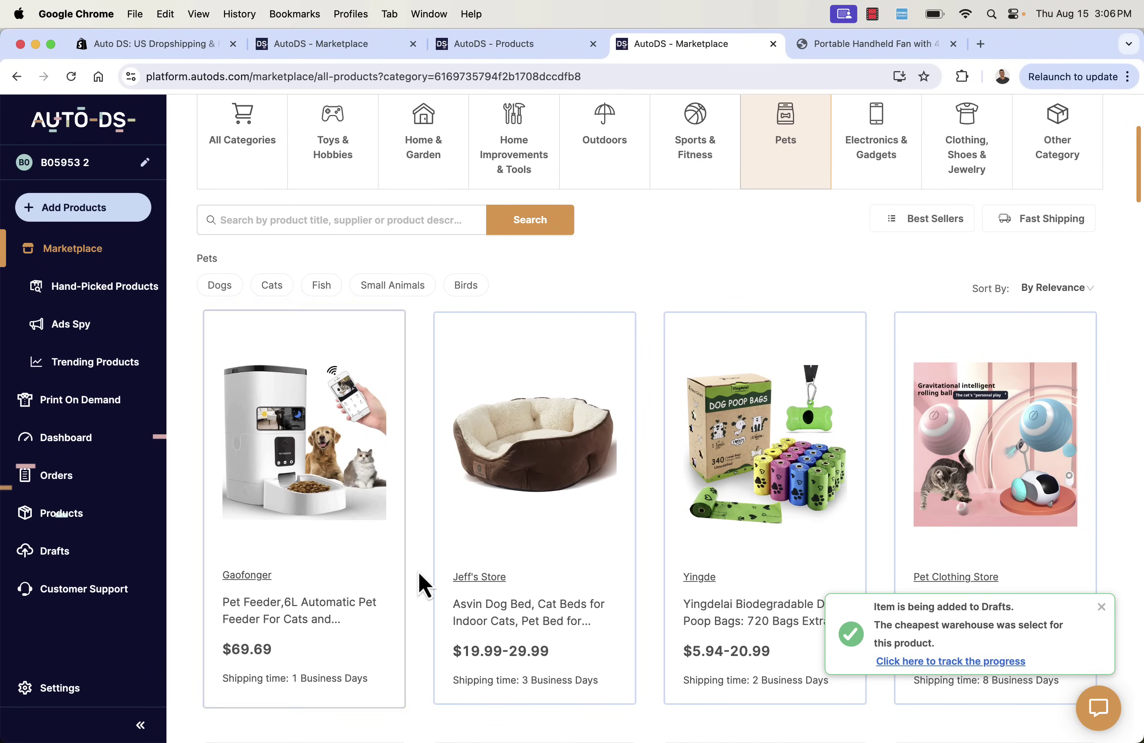
pyautogui.scroll(-10, 418, 572)
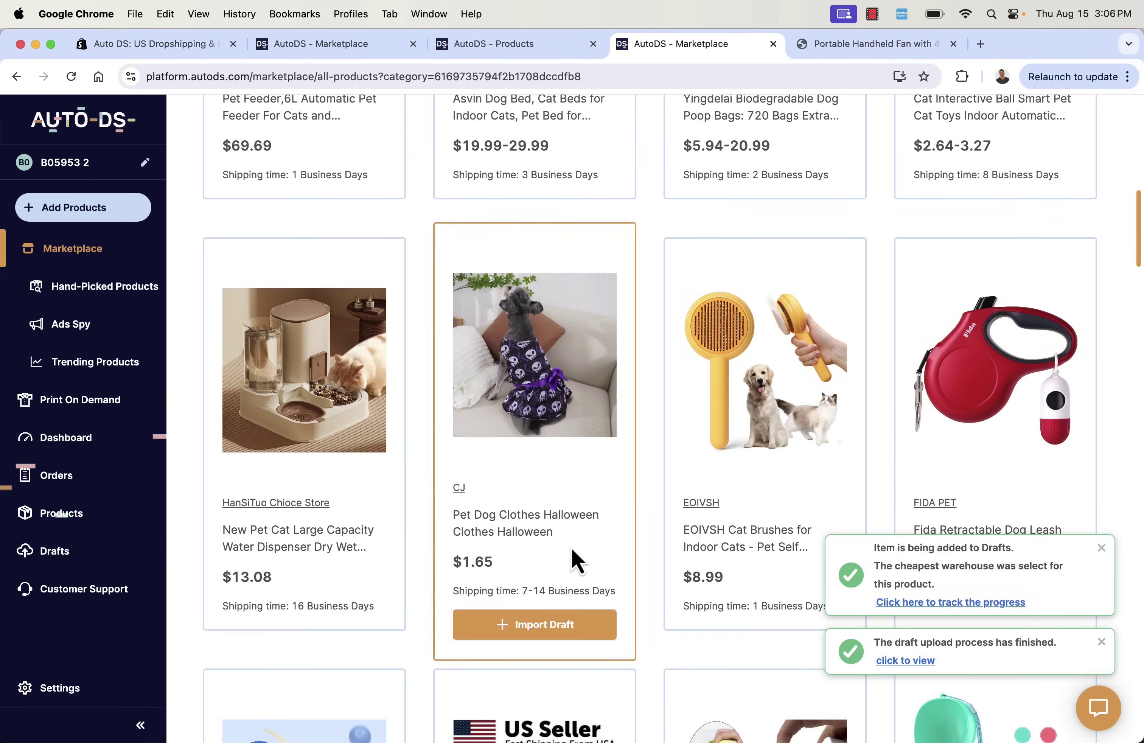
pyautogui.scroll(-14, 571, 555)
pyautogui.scroll(-6, 634, 444)
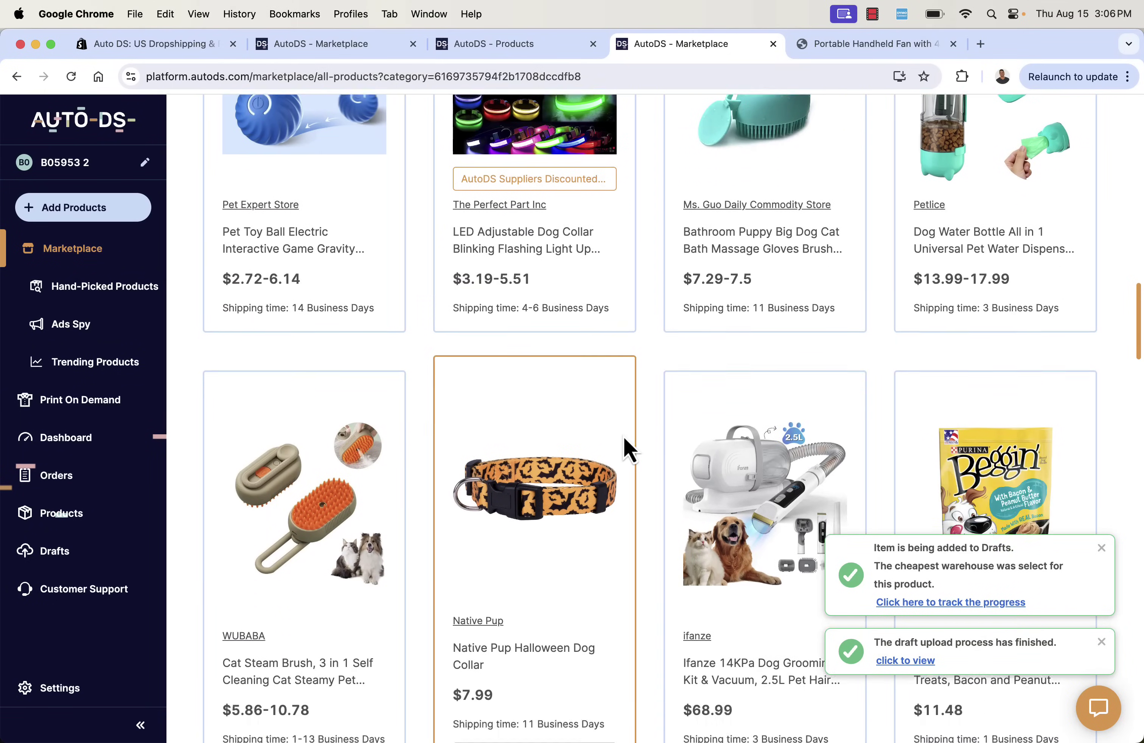
pyautogui.click(737, 512)
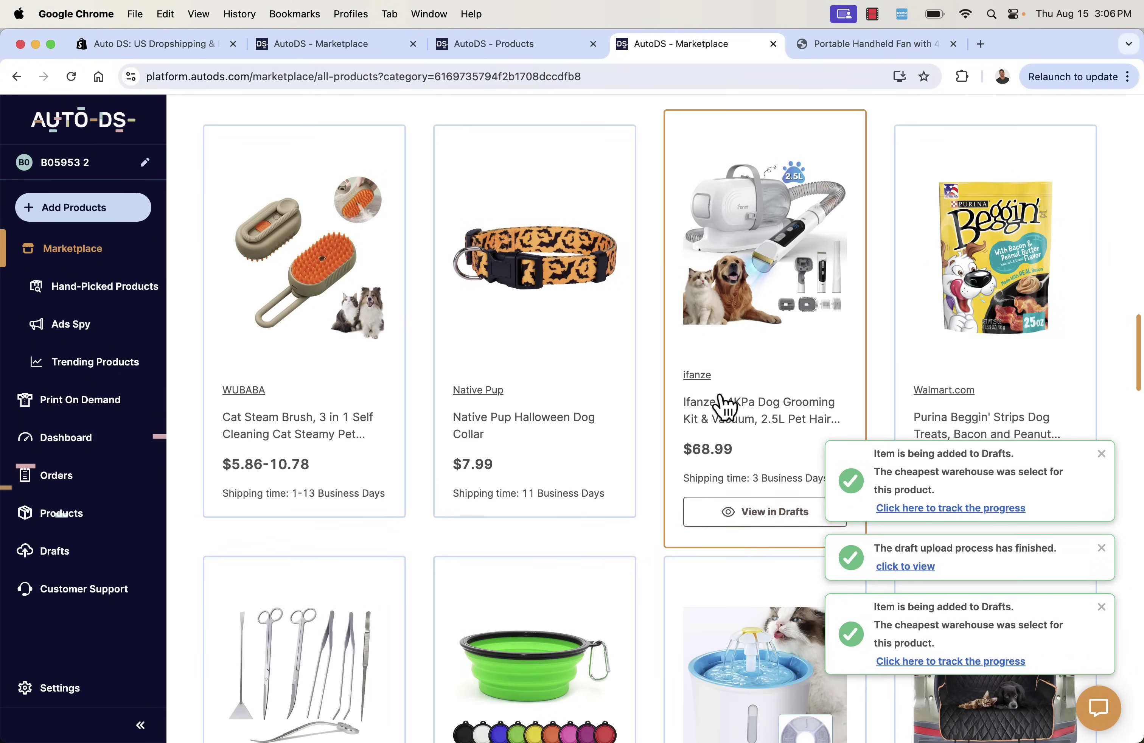
# Import the Kytely Dog Car Seat Cover for Back Seat as a draft.
pyautogui.scroll(-11, 726, 406)
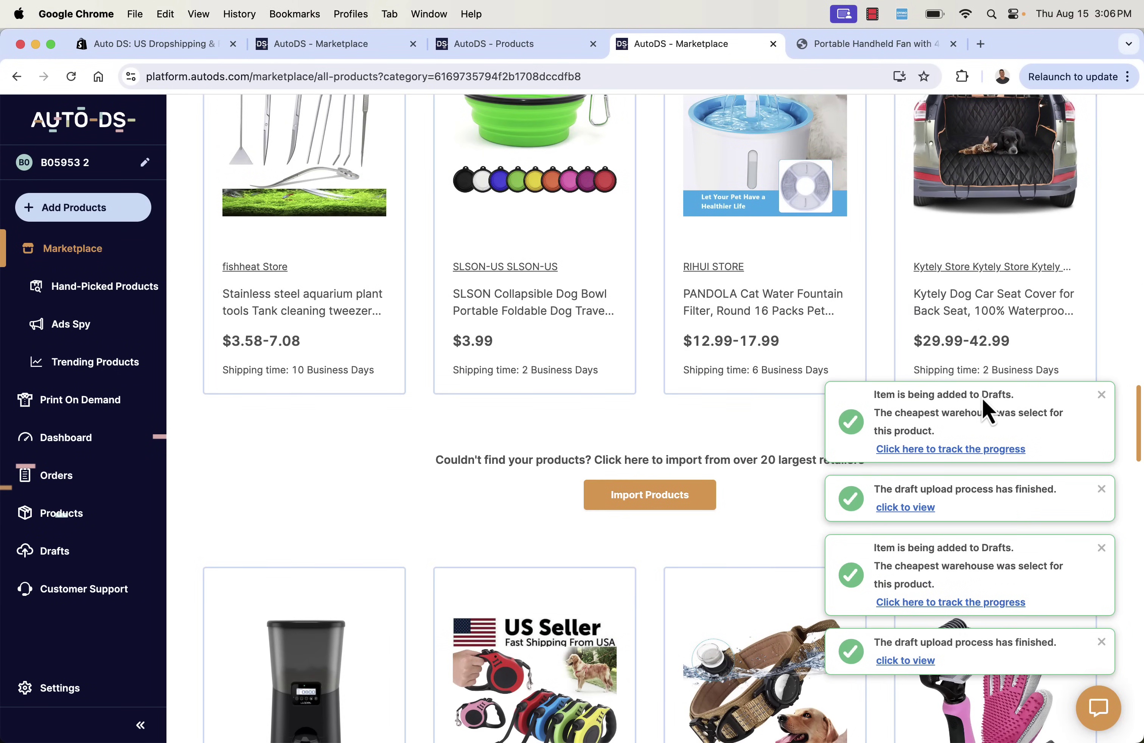
pyautogui.scroll(-1, 979, 381)
pyautogui.click(980, 371)
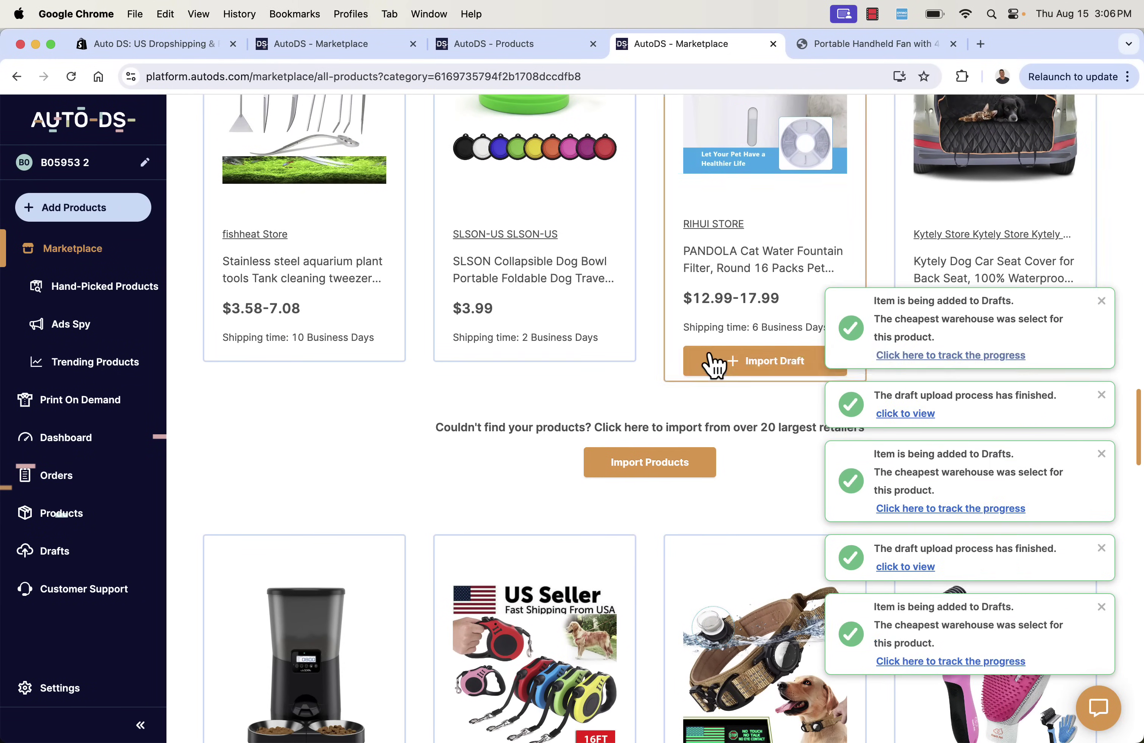
# Open the Drafts list, expand the dog car seat cover and review its title, tags and monitoring options.
pyautogui.click(69, 554)
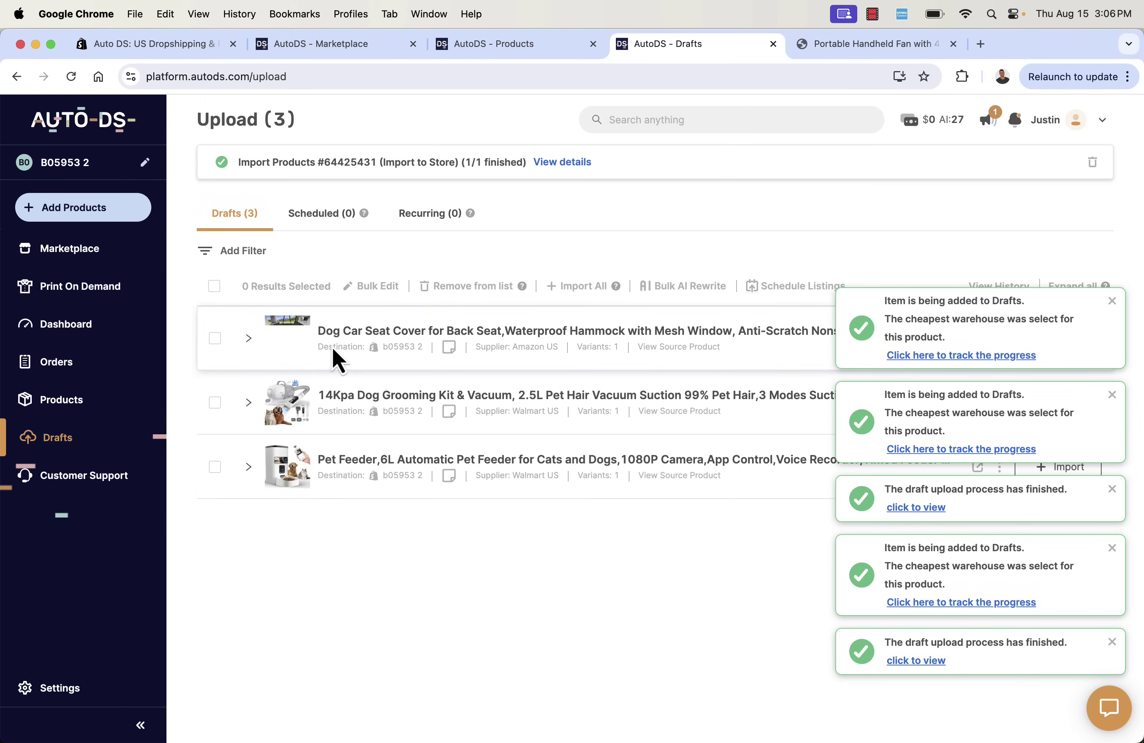
pyautogui.click(249, 339)
pyautogui.scroll(-2, 368, 472)
pyautogui.scroll(-1, 369, 472)
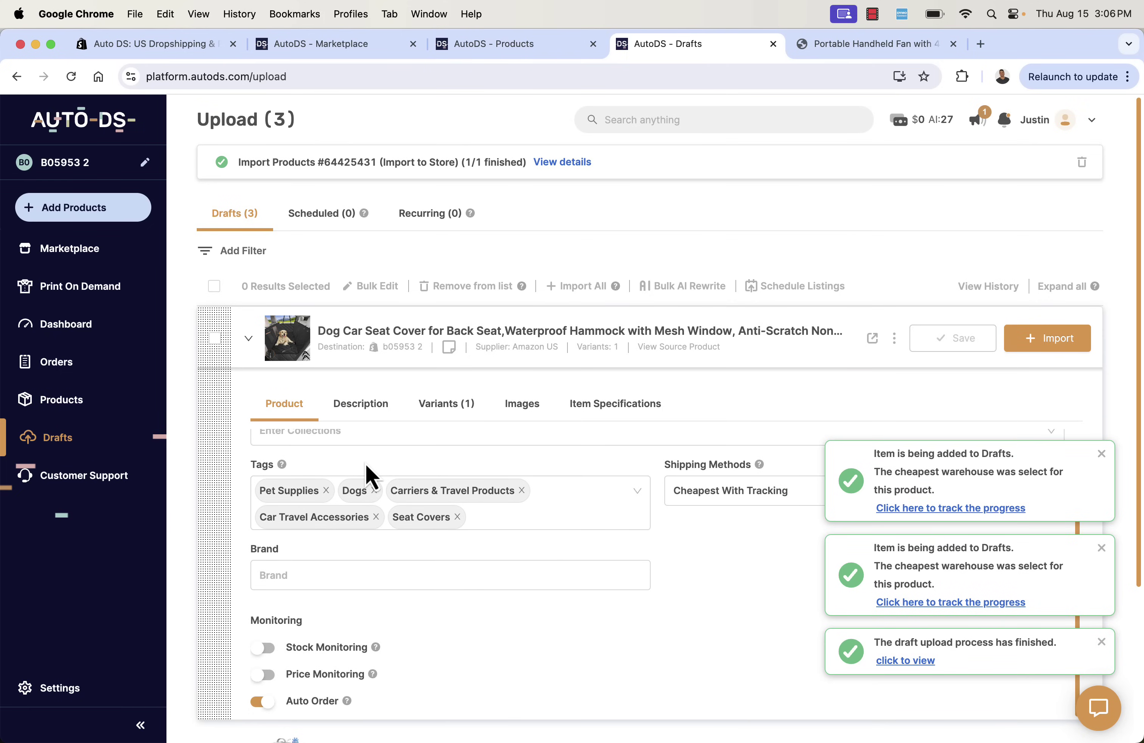
pyautogui.scroll(3, 367, 473)
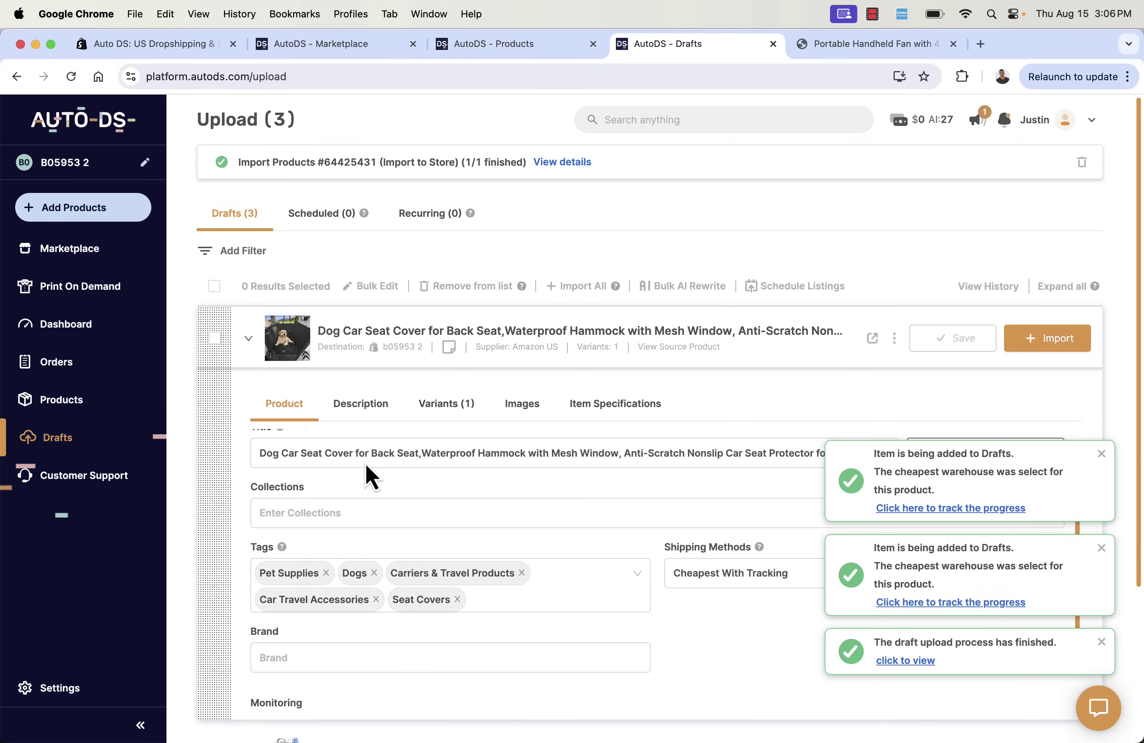
# Select the seat cover's Black, Standard (54" W X 58" L) variant and open it for editing.
pyautogui.click(463, 407)
pyautogui.click(266, 501)
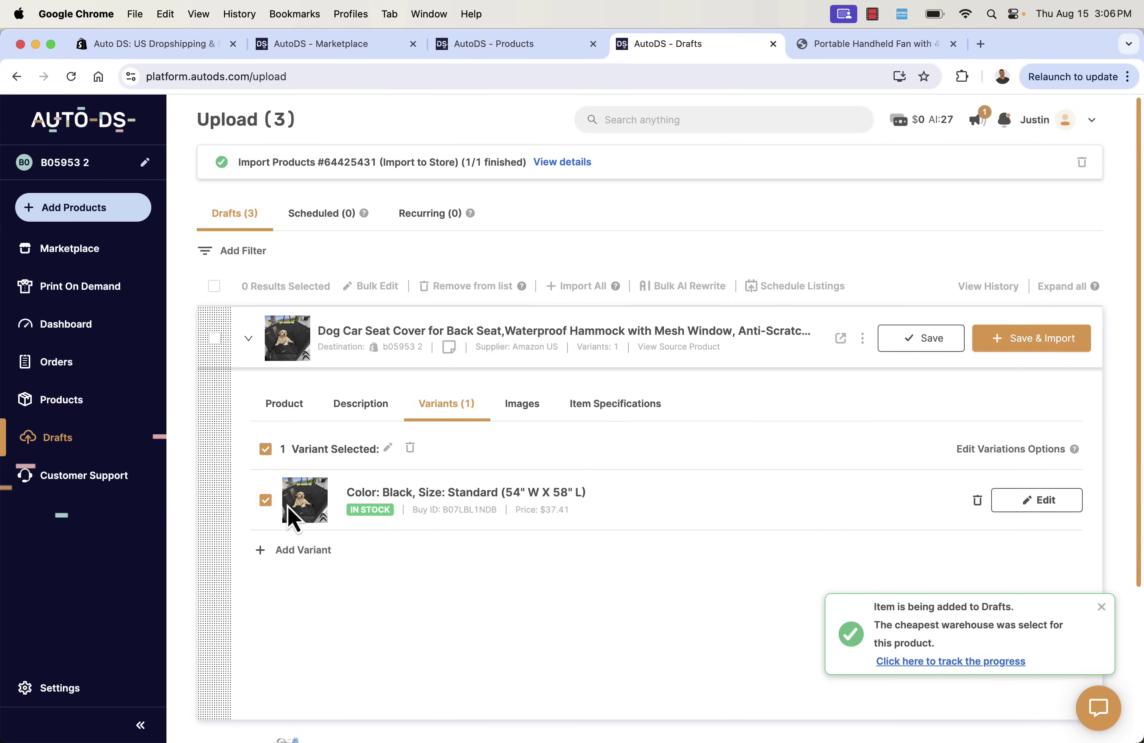
pyautogui.click(1034, 501)
# Try a profit percentage of 100 for the seat cover variant.
pyautogui.click(397, 403)
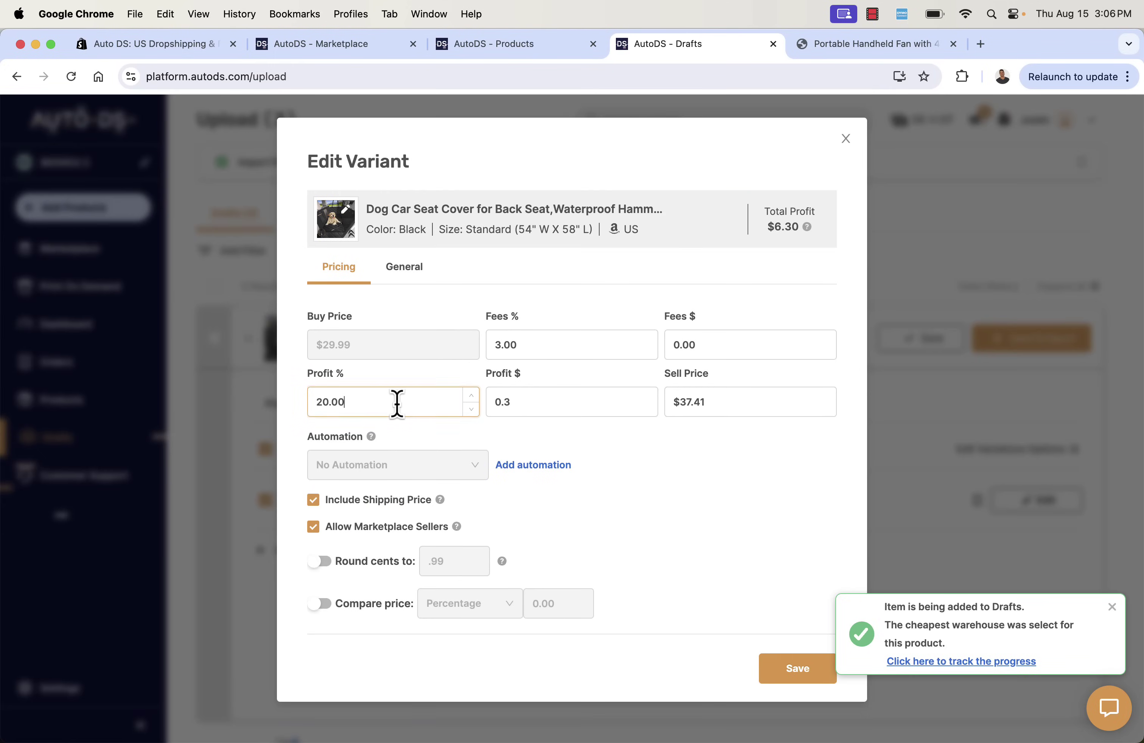
pyautogui.press('BackSpace')
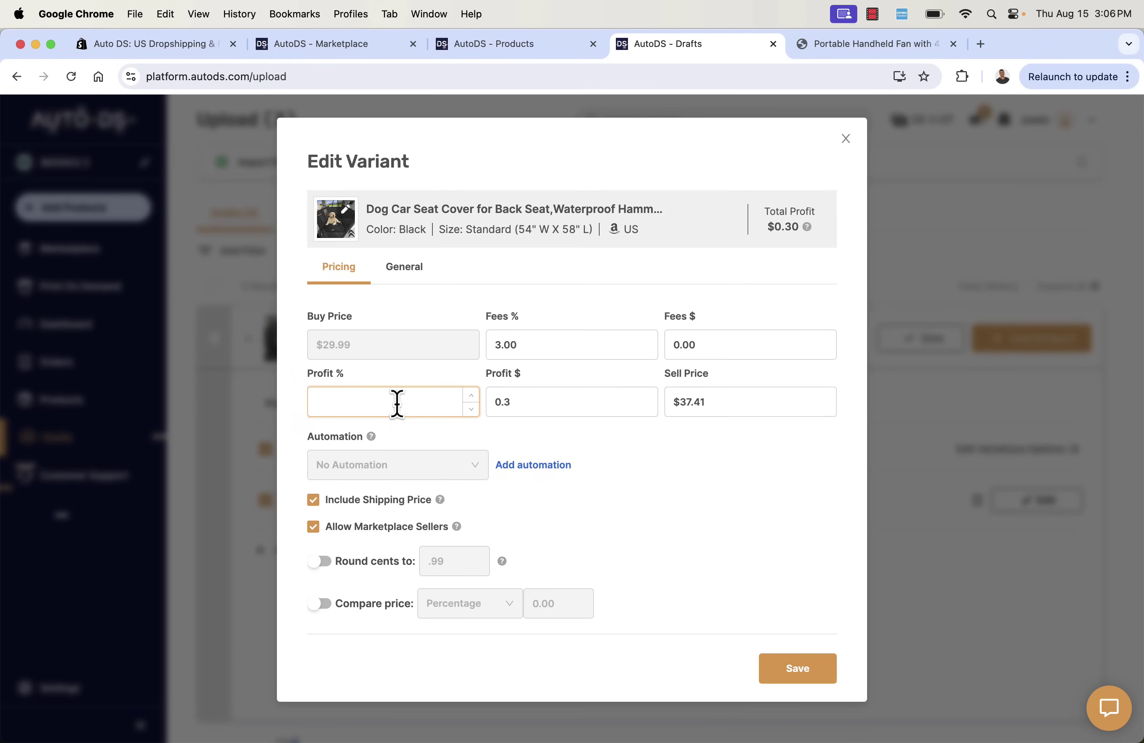
pyautogui.write('100.00')
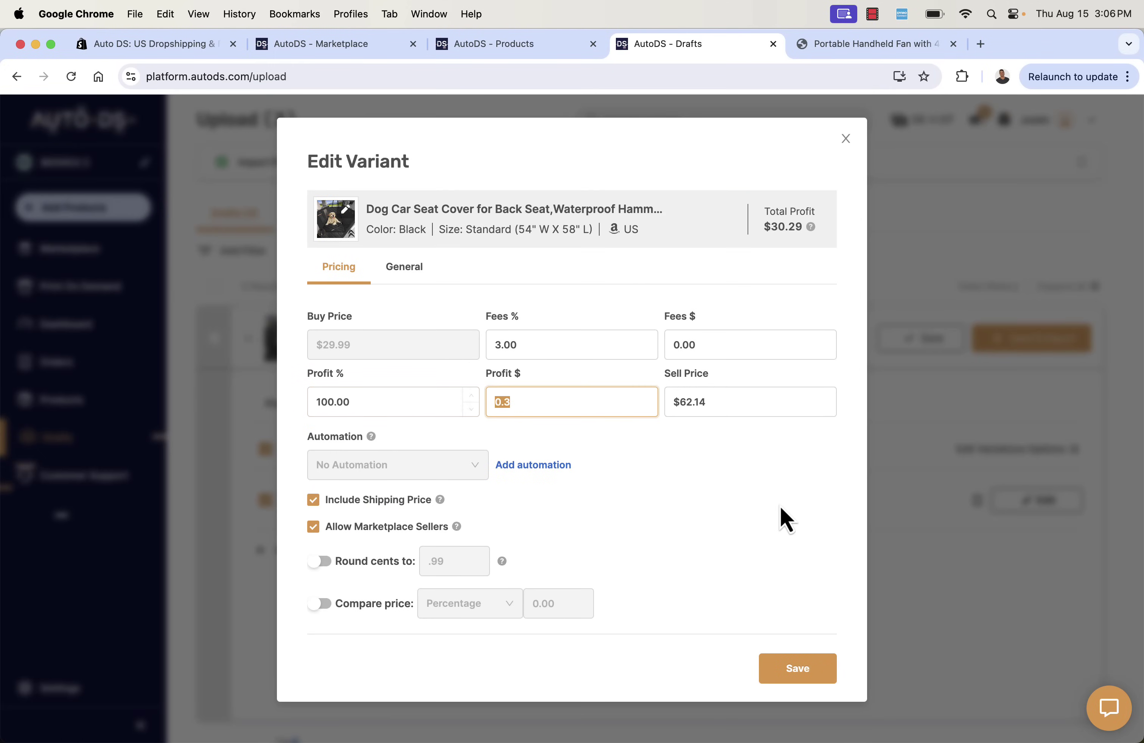
pyautogui.click(774, 521)
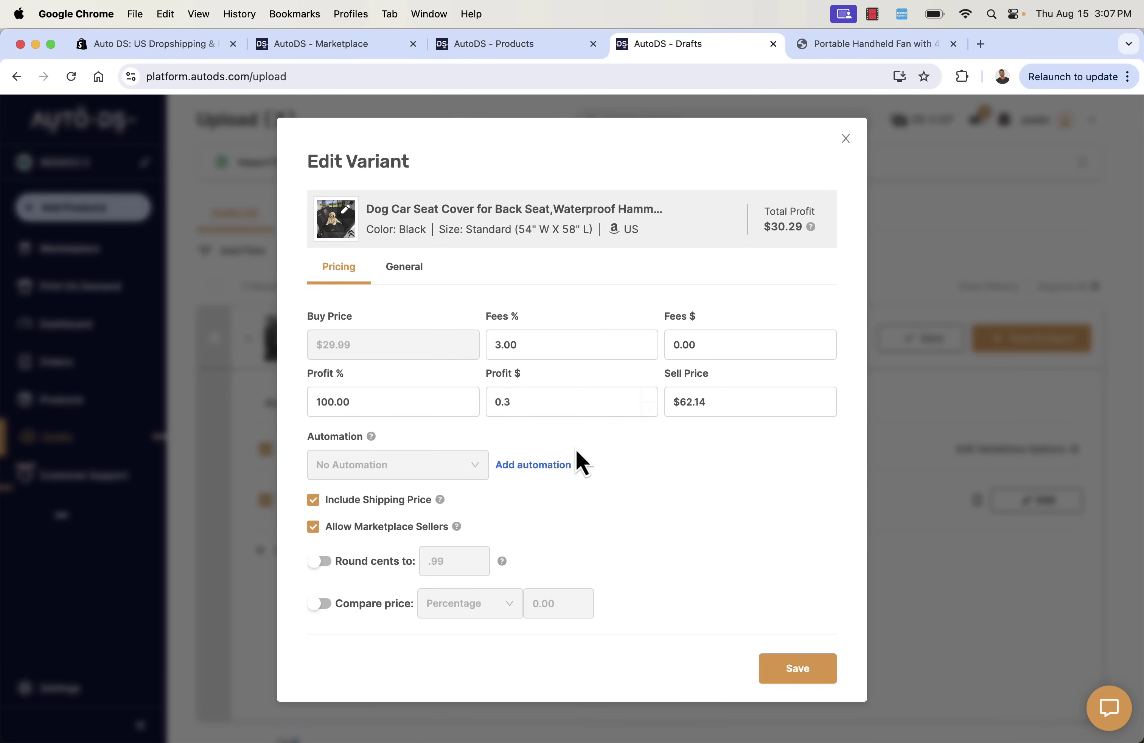
# Set the seat cover variant's sell price to $59.99 and save the variant.
pyautogui.click(697, 398)
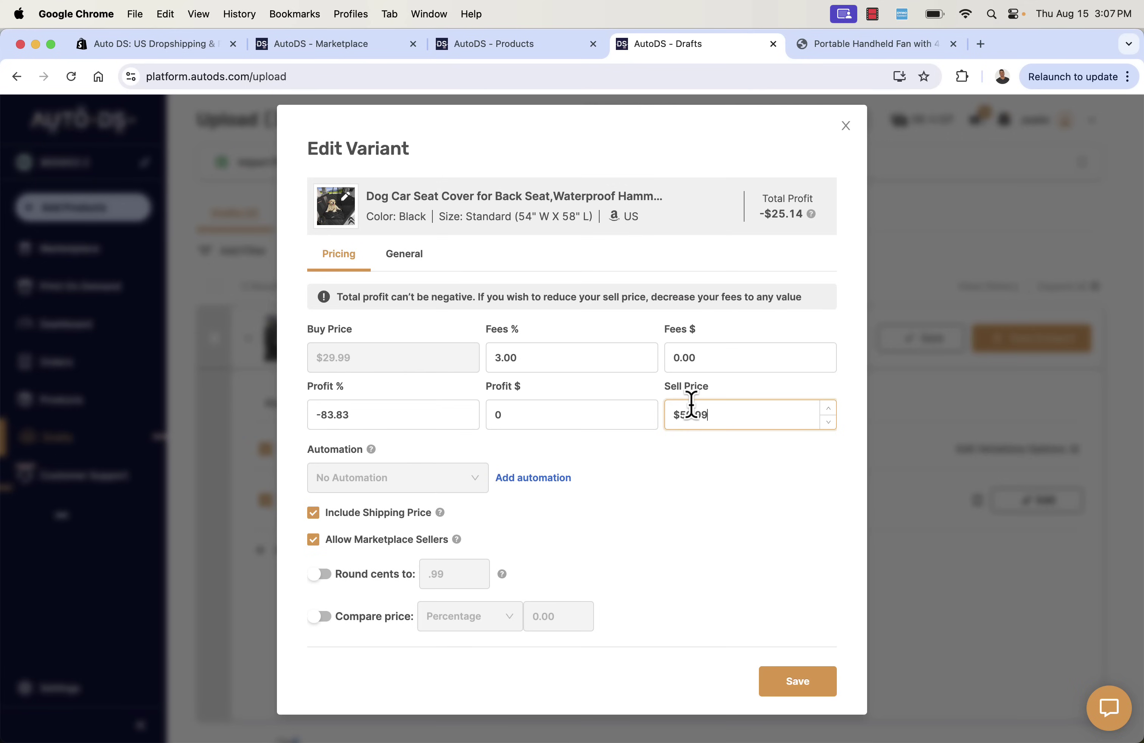
pyautogui.click(705, 521)
pyautogui.click(788, 678)
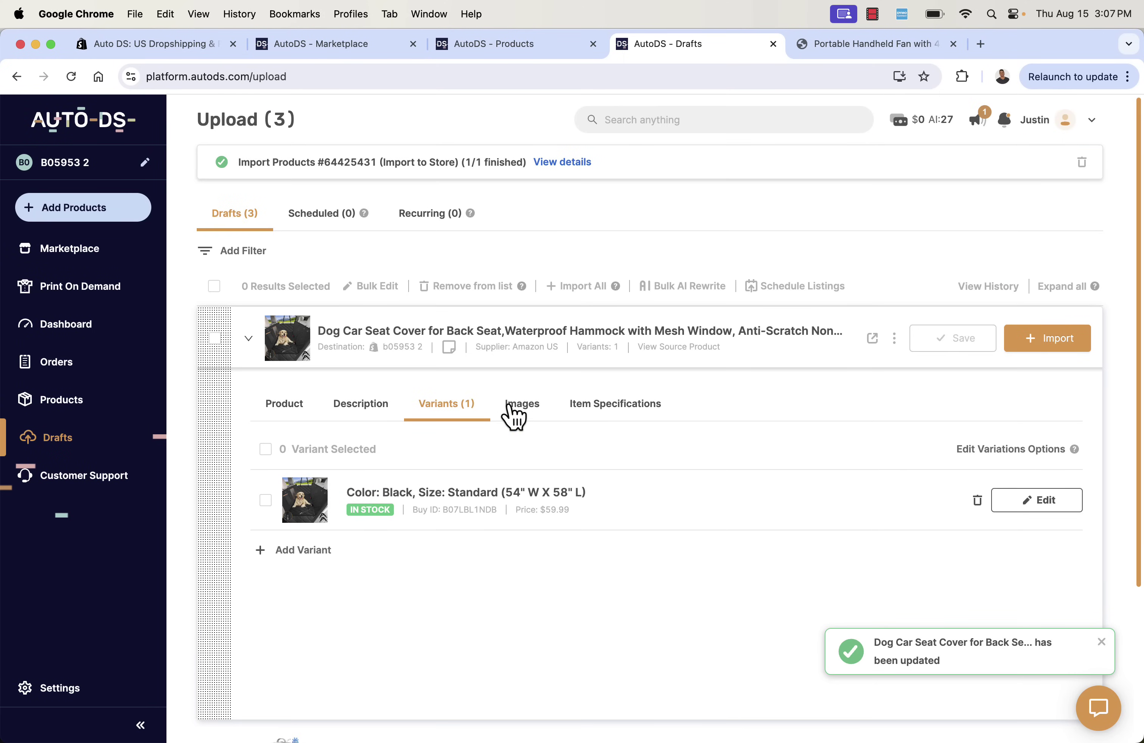
# Select the seat cover's first four product images, then save the draft from its item specifications.
pyautogui.click(511, 409)
pyautogui.click(266, 530)
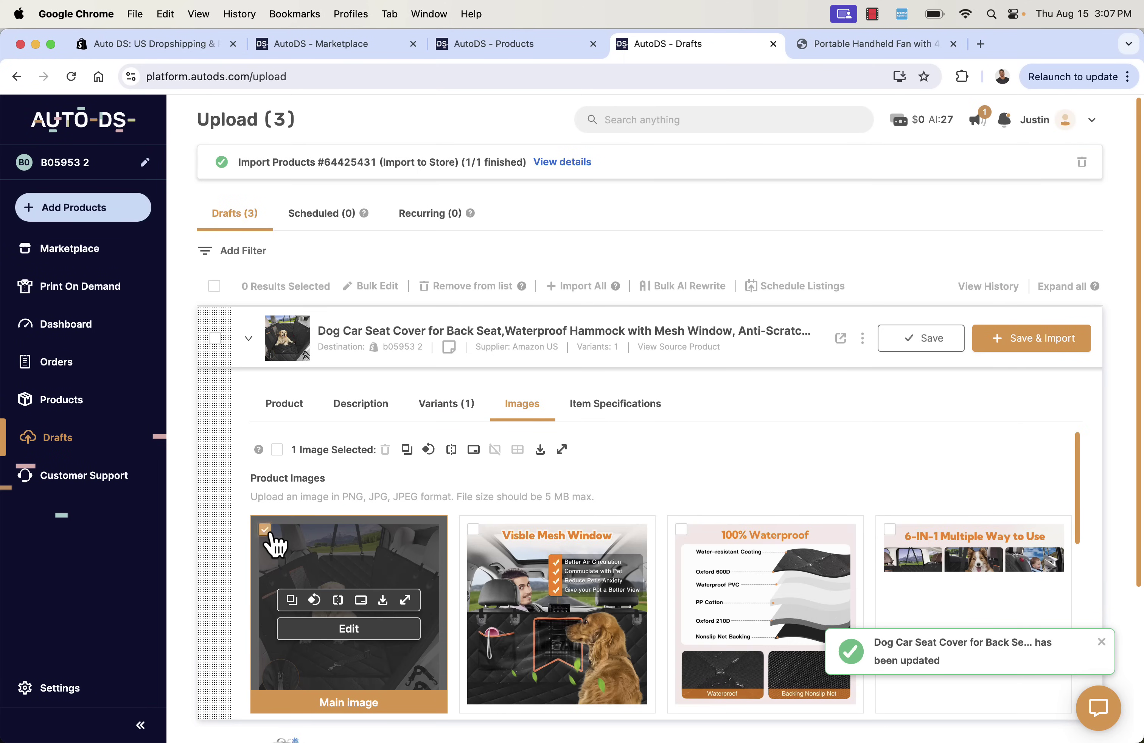
pyautogui.click(473, 530)
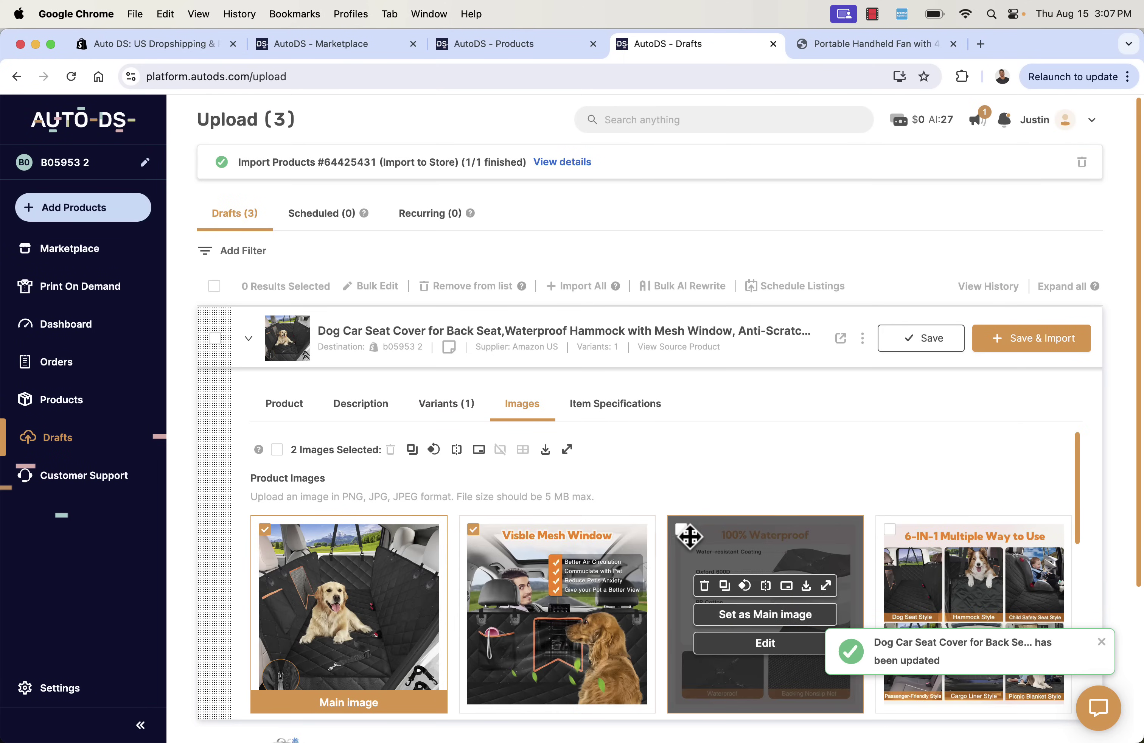
pyautogui.click(682, 530)
pyautogui.click(890, 530)
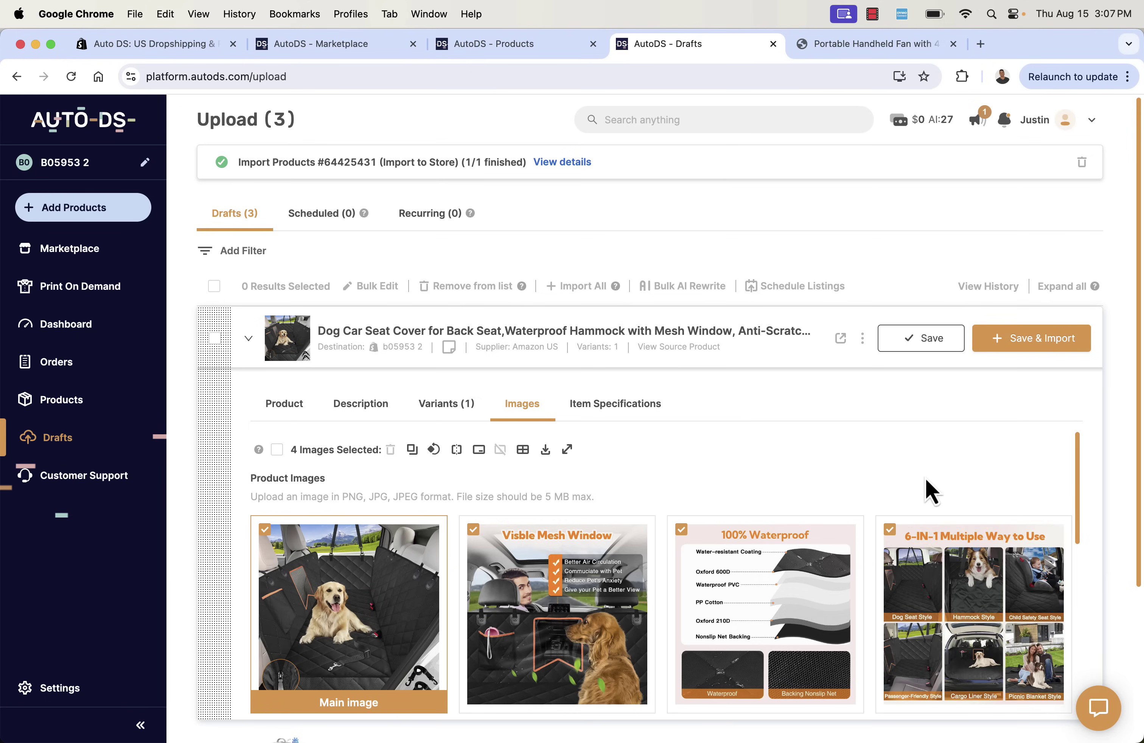
pyautogui.click(597, 410)
pyautogui.click(890, 347)
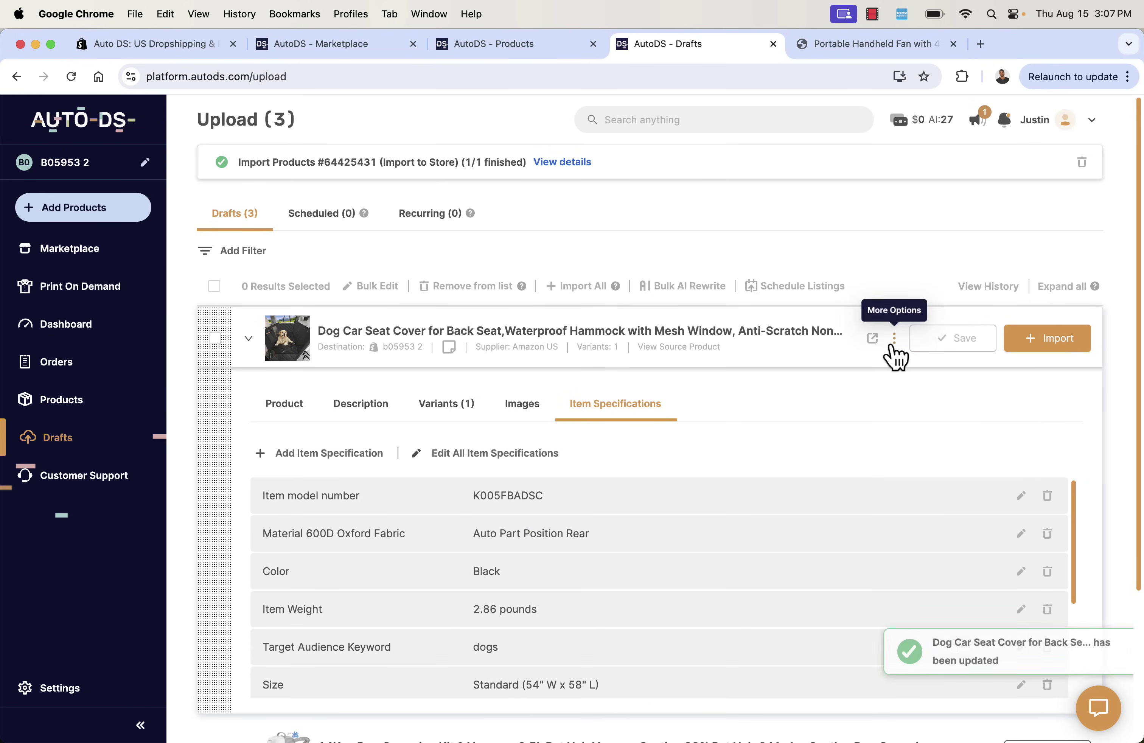
# Import the dog car seat cover to the store and open its import details from the Products page.
pyautogui.click(1036, 344)
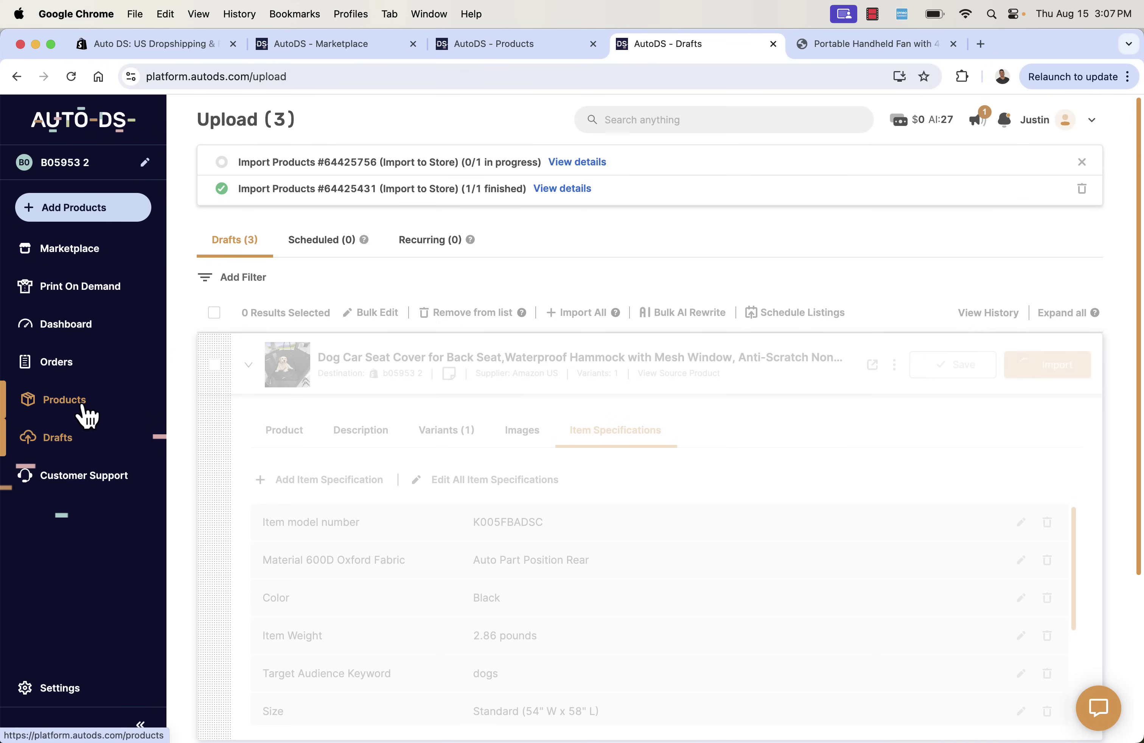
pyautogui.click(86, 415)
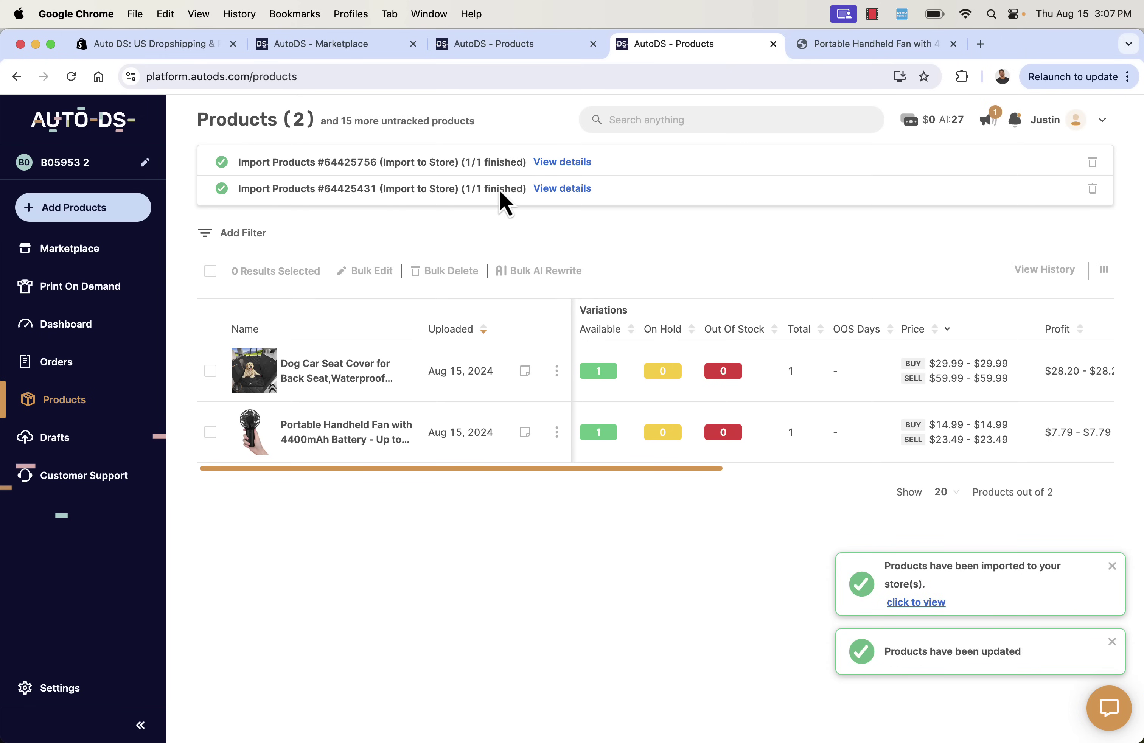
pyautogui.click(569, 168)
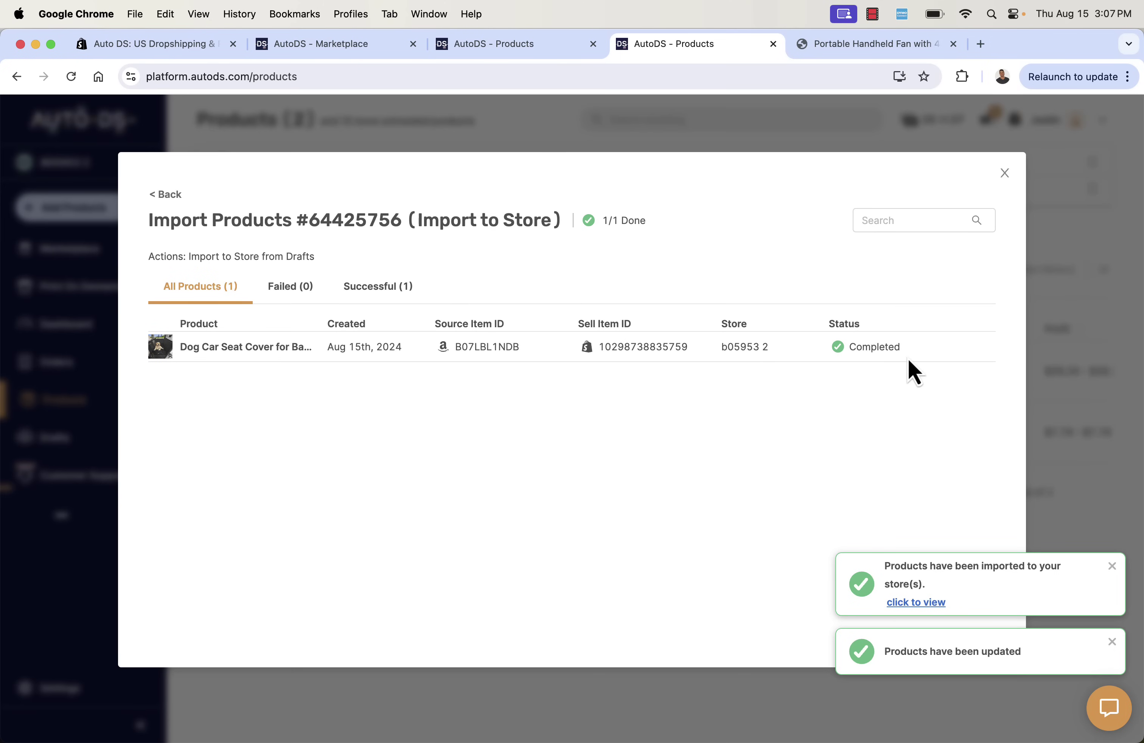
# Open the imported seat cover's live store page and review its images, price, options and description.
pyautogui.click(644, 349)
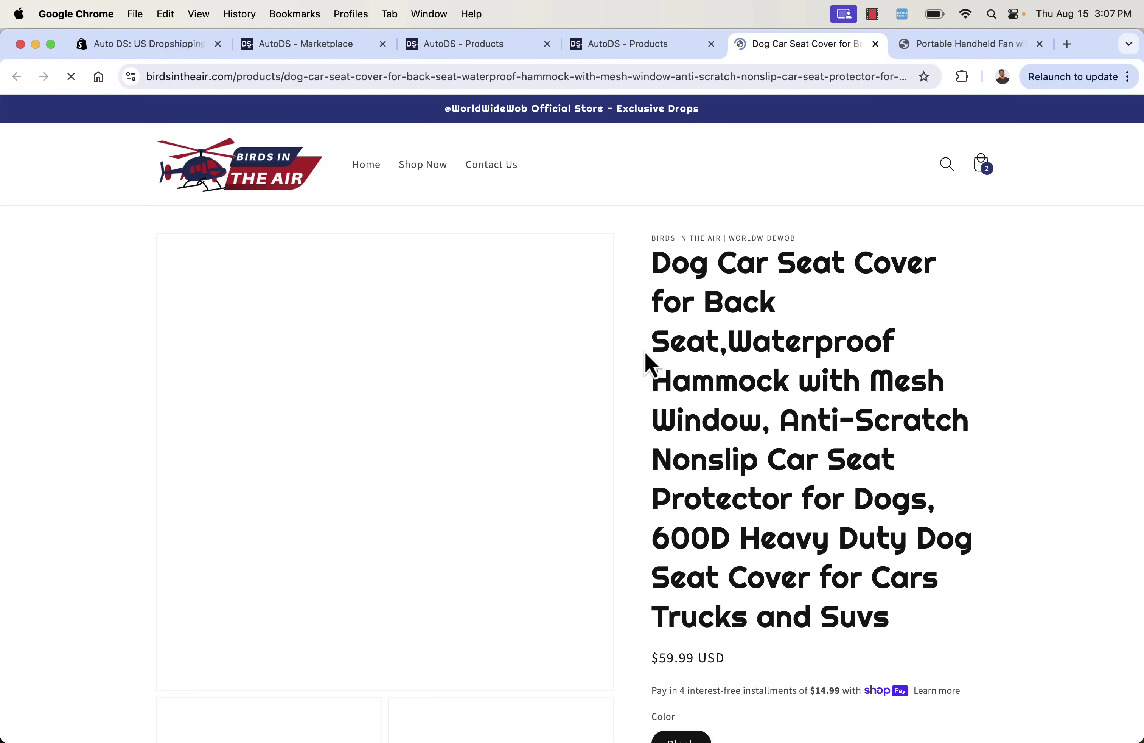
pyautogui.scroll(-2, 645, 352)
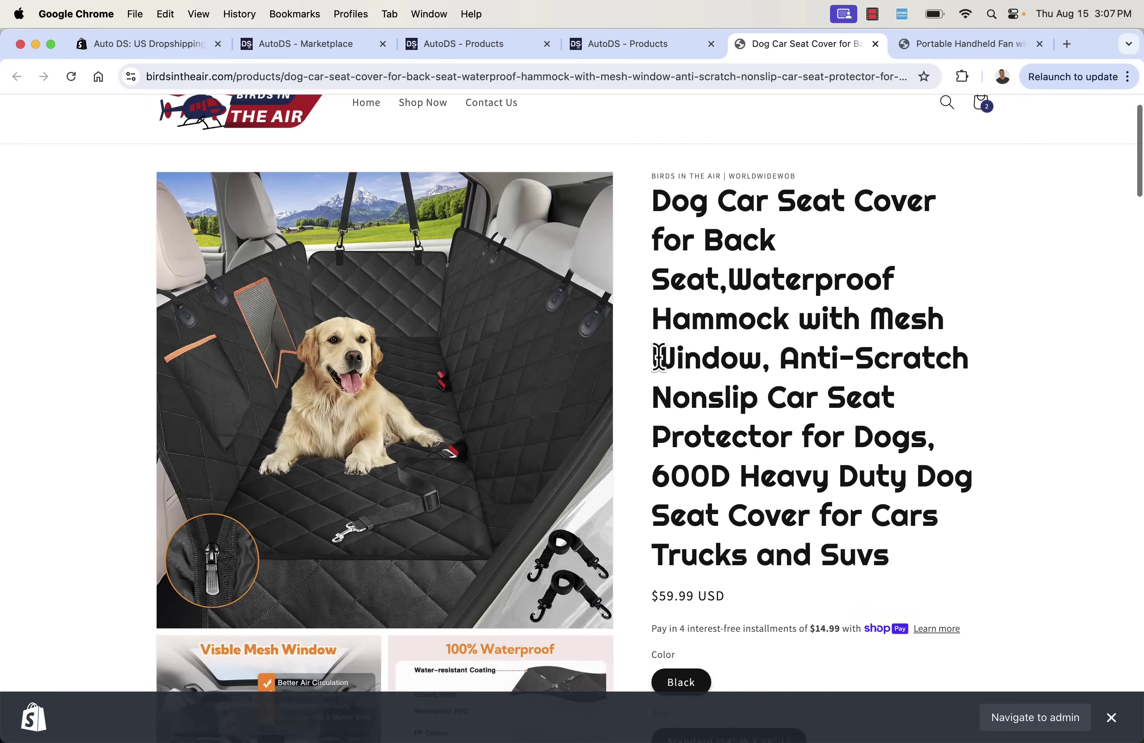
pyautogui.scroll(-10, 659, 355)
pyautogui.scroll(4, 524, 389)
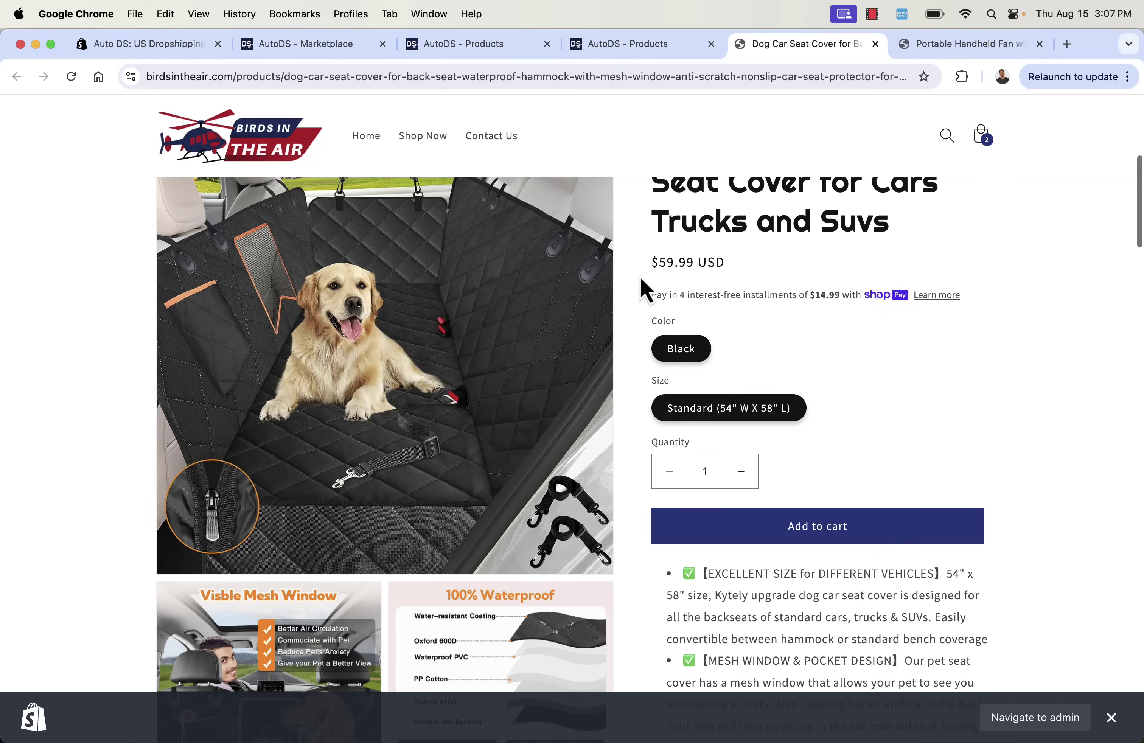
# Read through the seat cover's full description and remaining product images on its live store page.
pyautogui.scroll(-12, 633, 422)
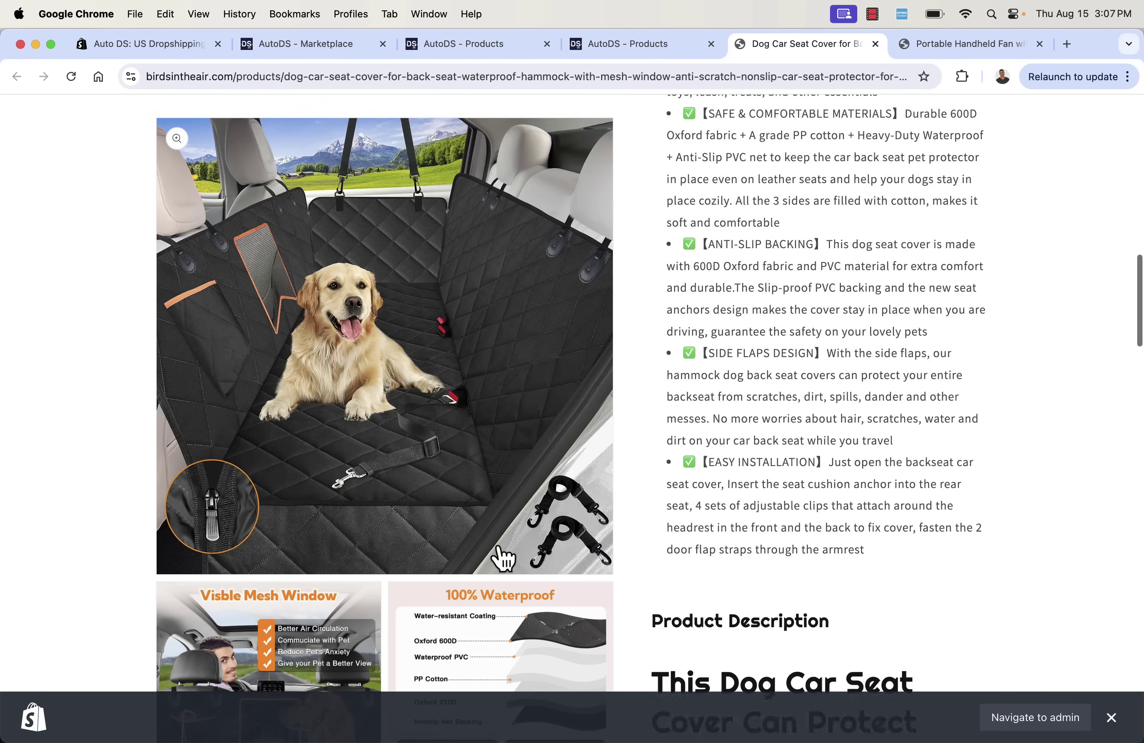
pyautogui.scroll(-20, 623, 574)
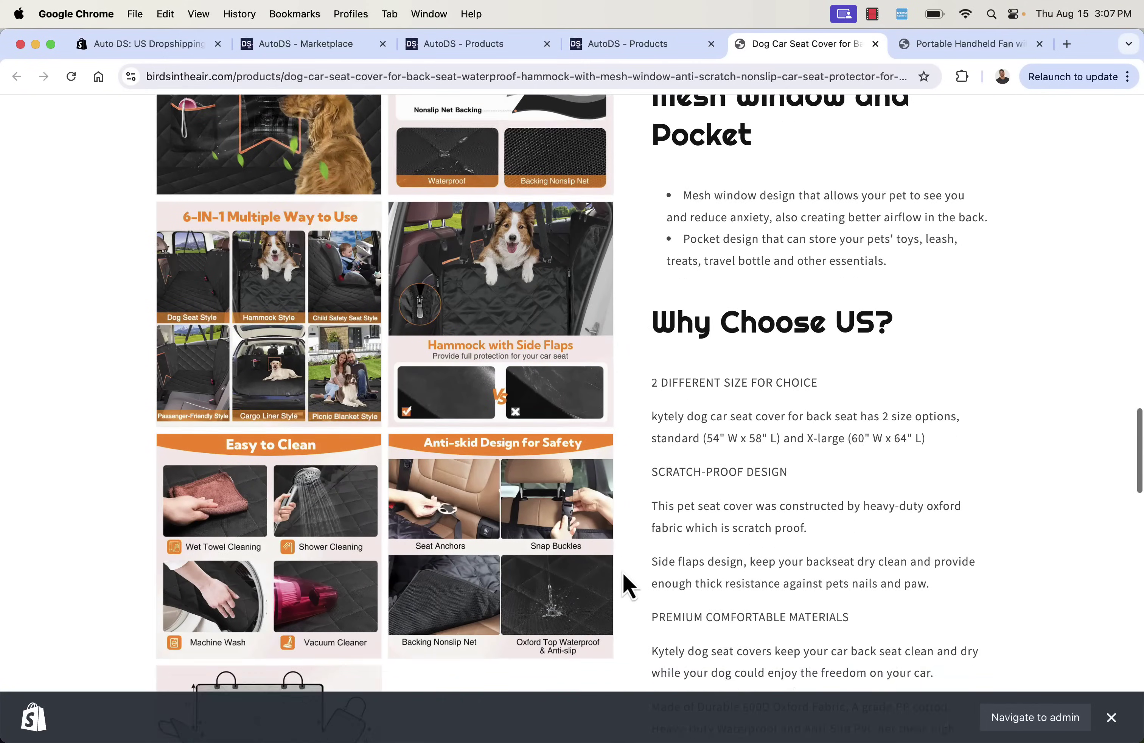
pyautogui.scroll(-4, 623, 575)
pyautogui.scroll(20, 624, 573)
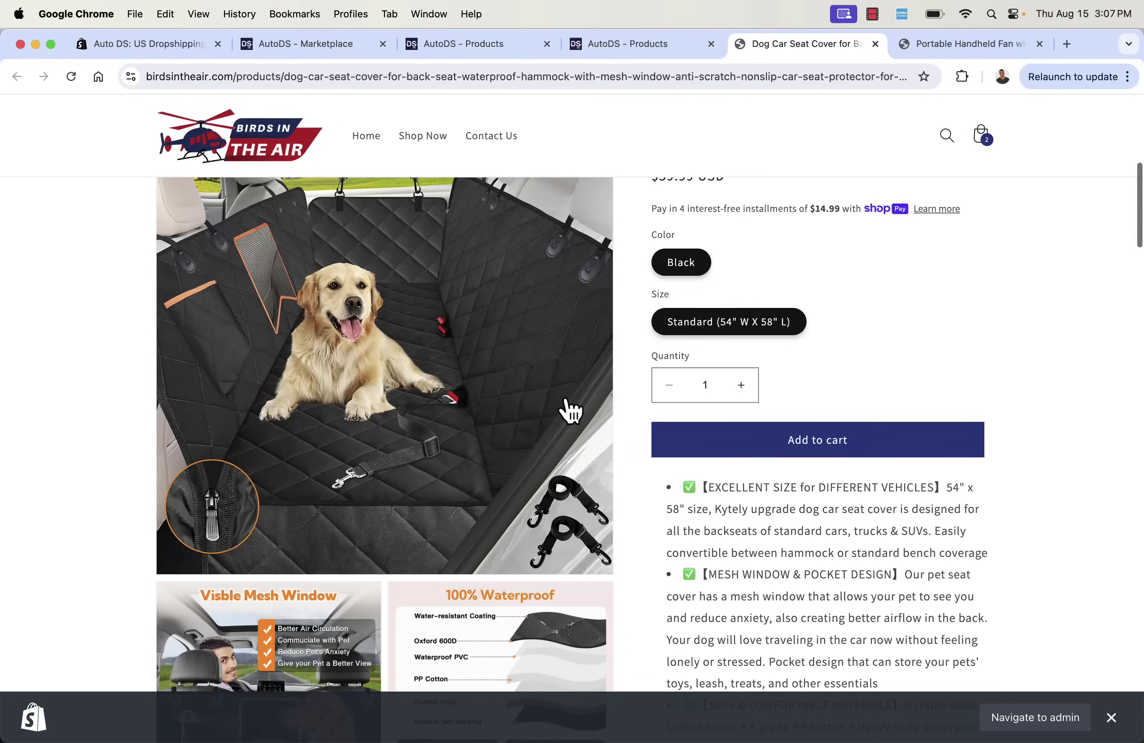
pyautogui.scroll(8, 569, 403)
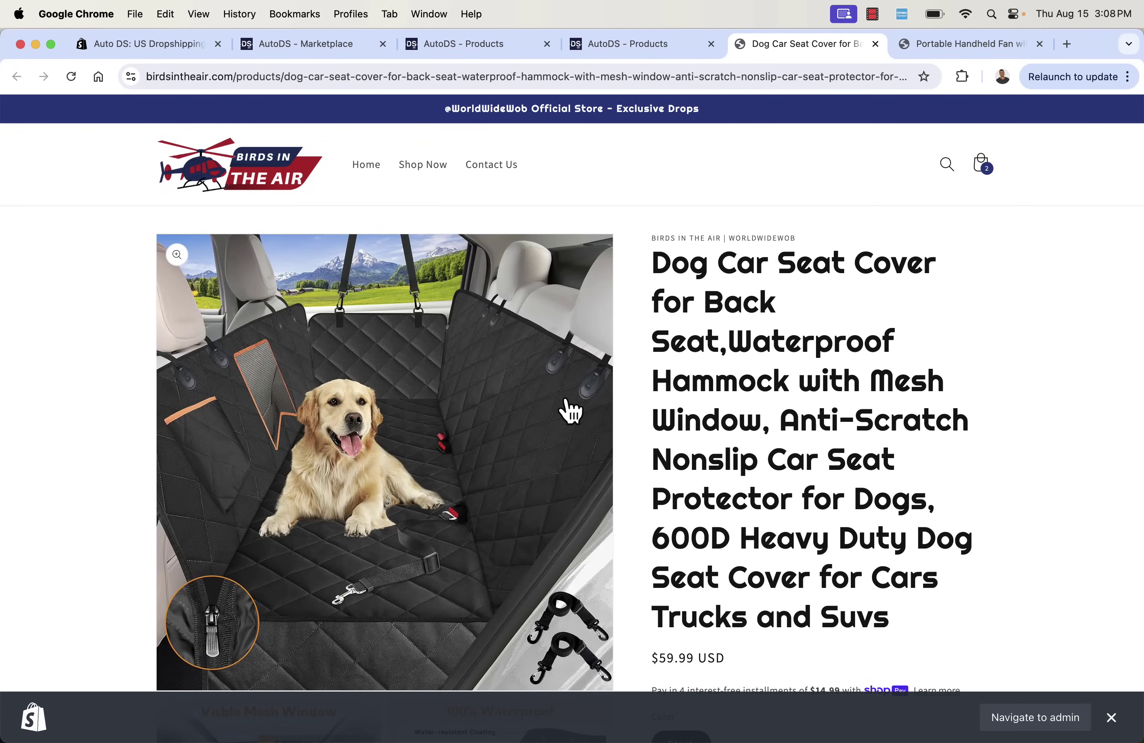
# Return to AutoDS, close the seat cover's import details and open the Hand-Picked Products catalogue for adding products.
pyautogui.click(608, 48)
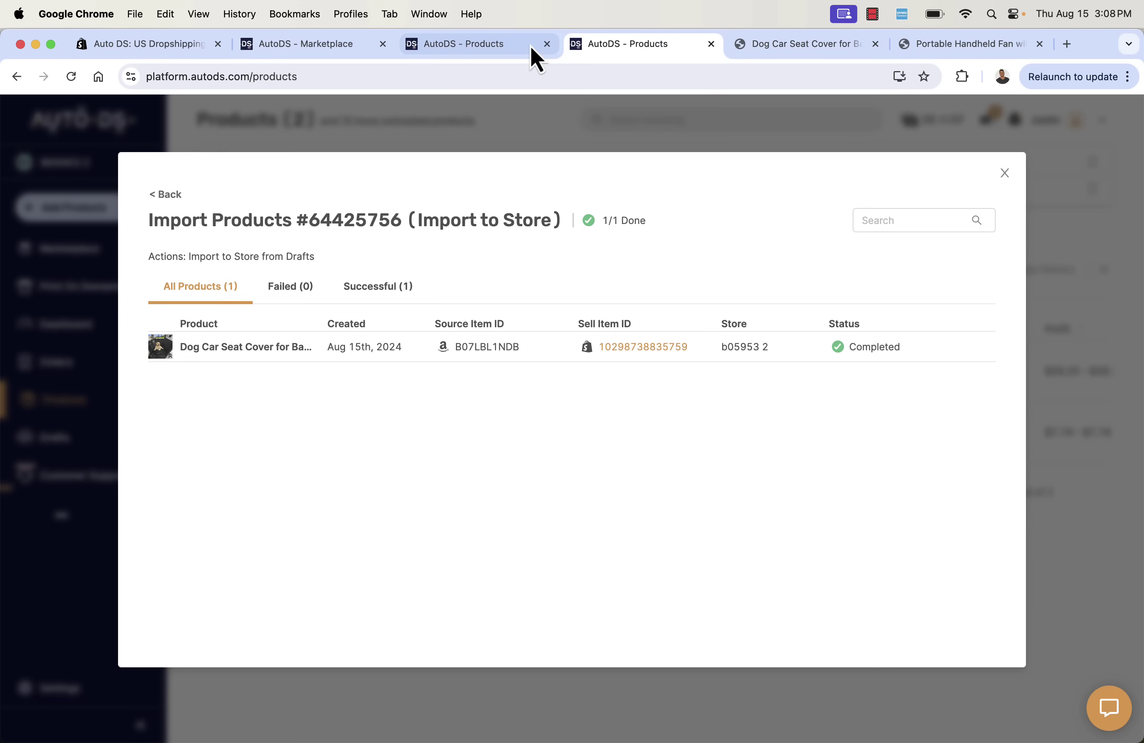
pyautogui.click(1005, 173)
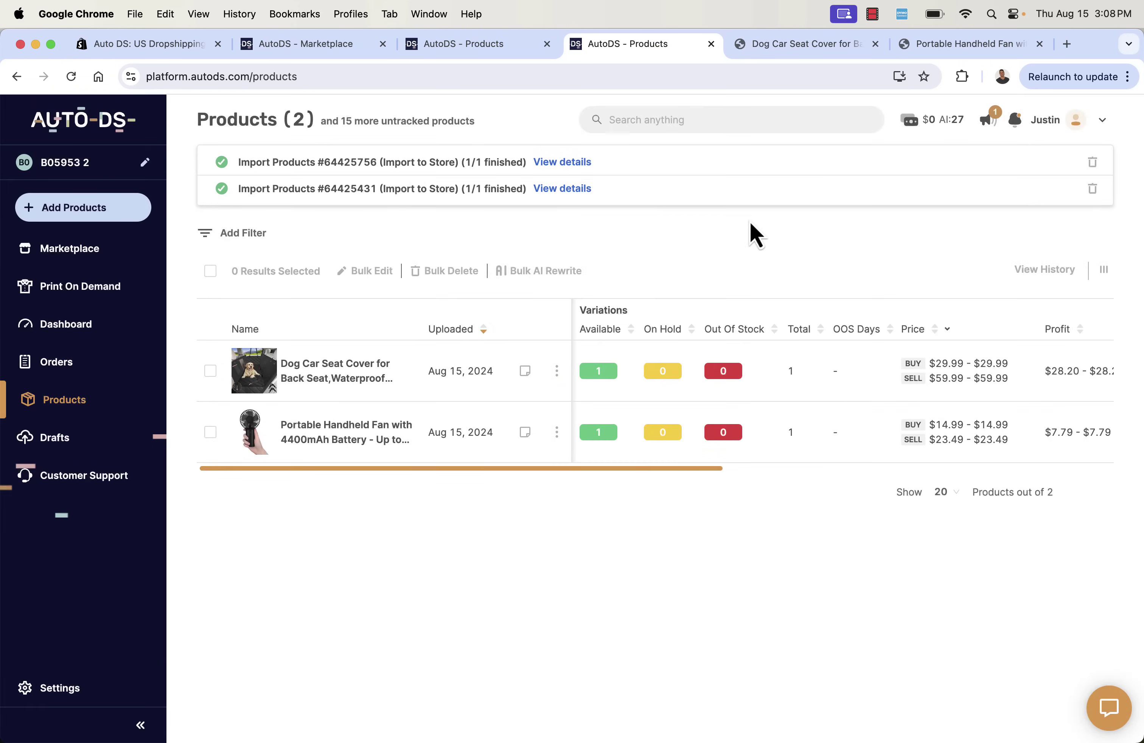
pyautogui.click(131, 215)
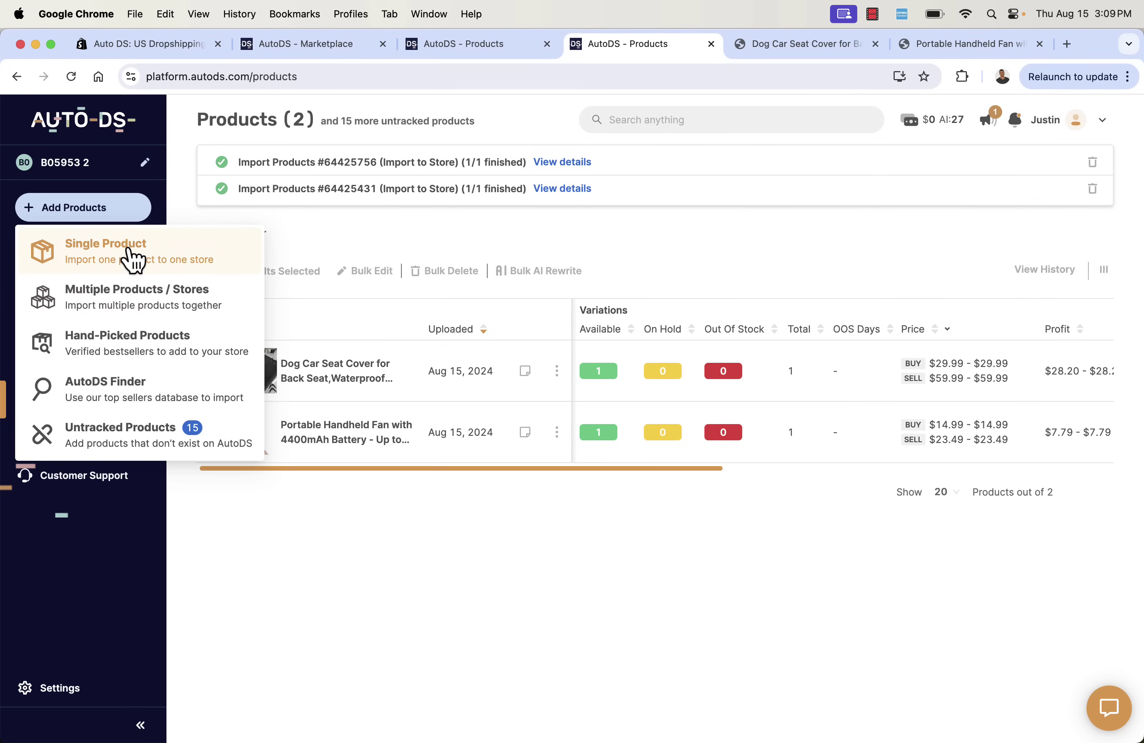
pyautogui.click(153, 358)
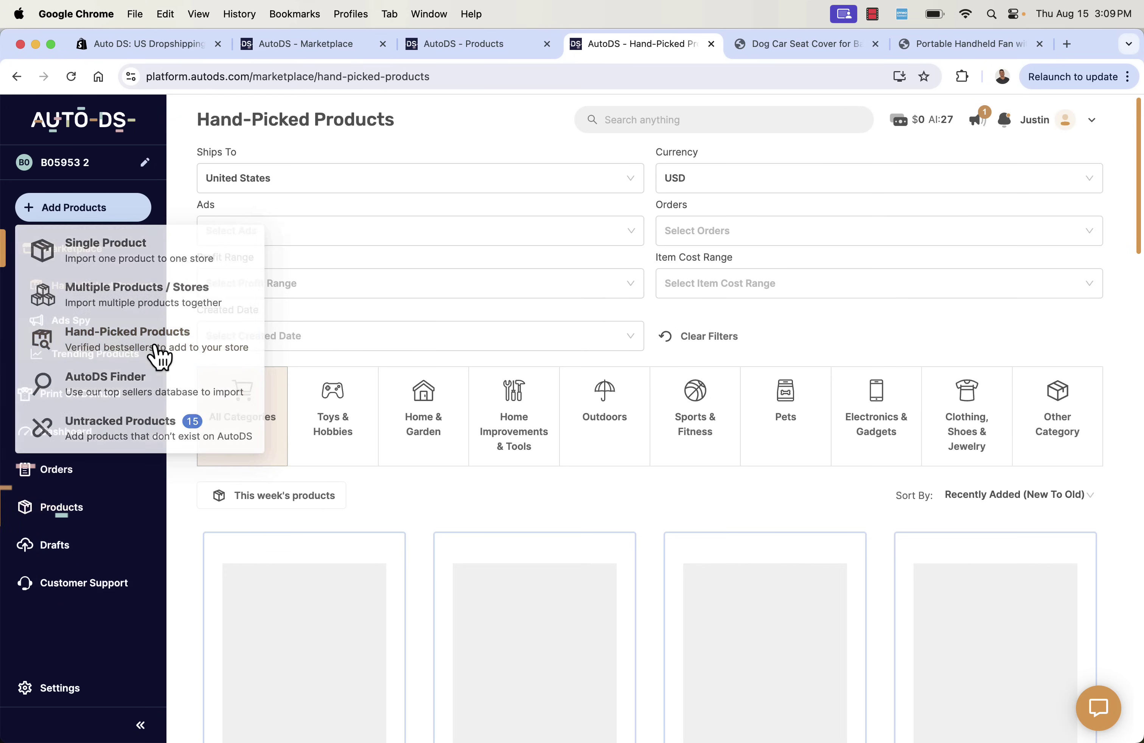
# Import the portable pill taker and the heavy duty furniture lifter from Hand-Picked Products as drafts.
pyautogui.scroll(-1, 467, 487)
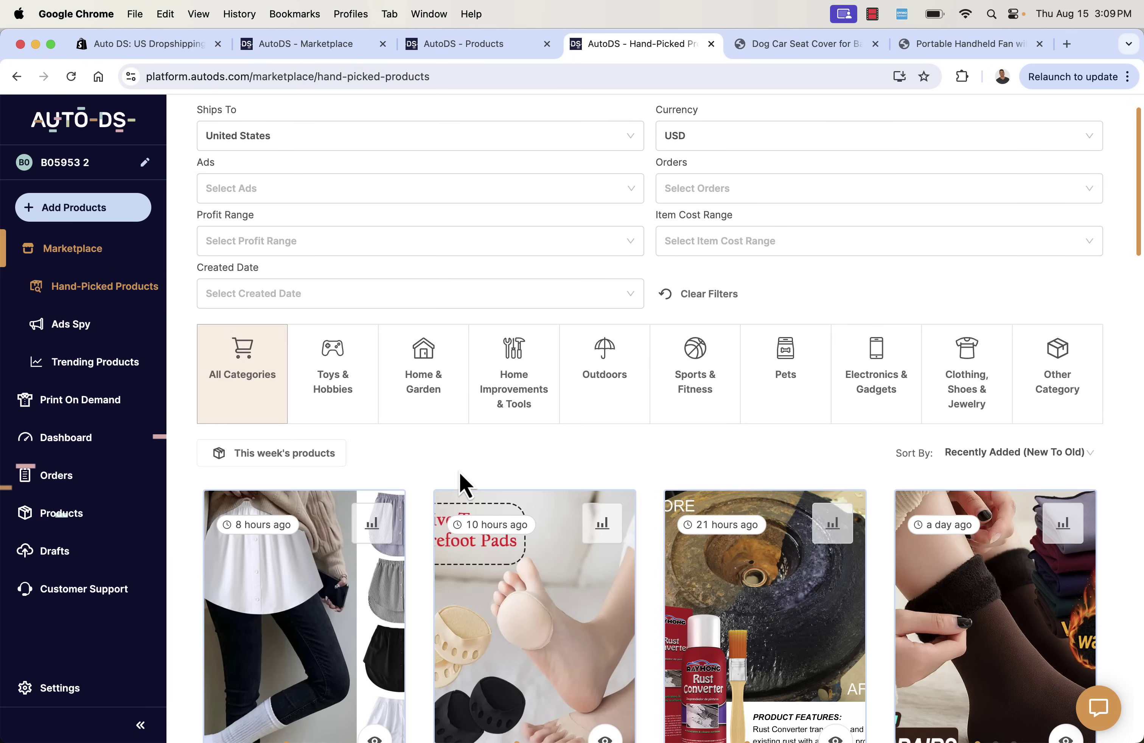
pyautogui.scroll(-7, 400, 469)
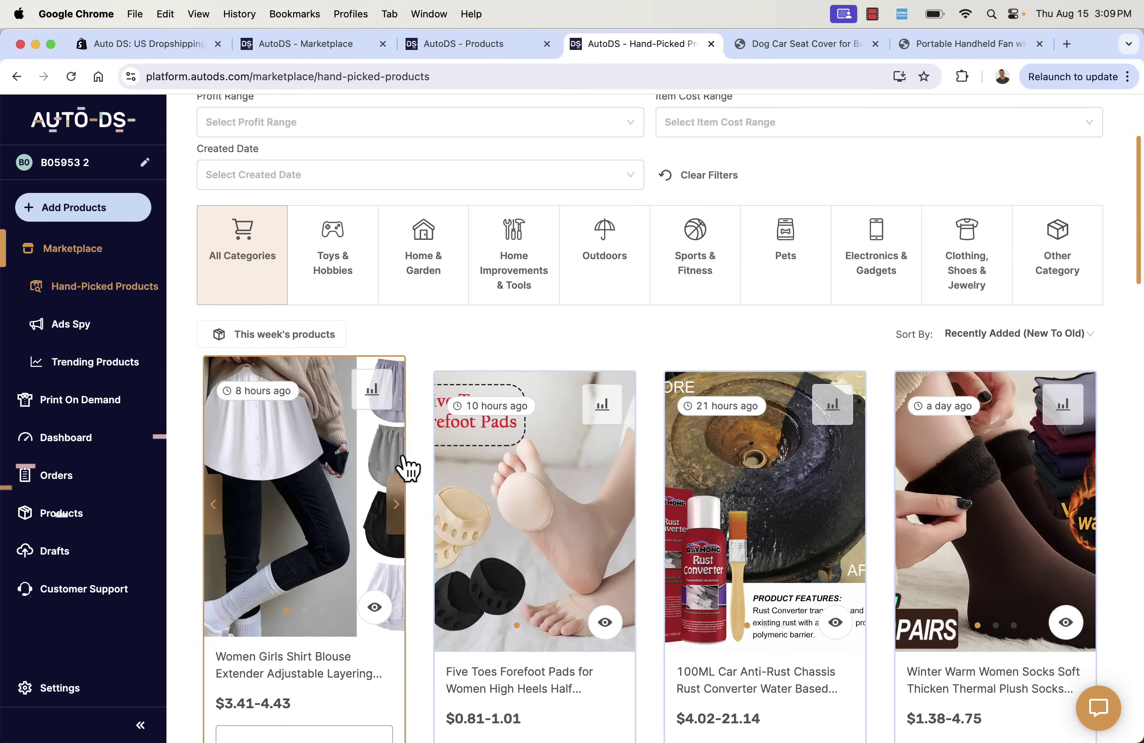
pyautogui.scroll(-10, 407, 468)
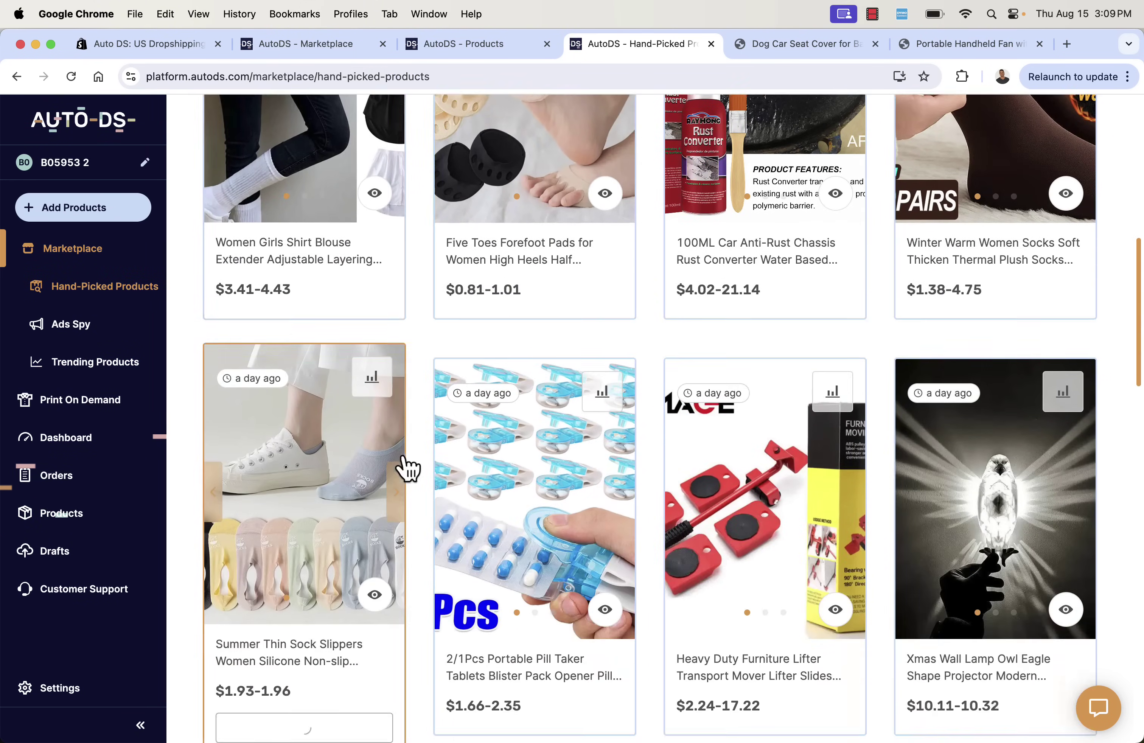
pyautogui.scroll(-2, 405, 470)
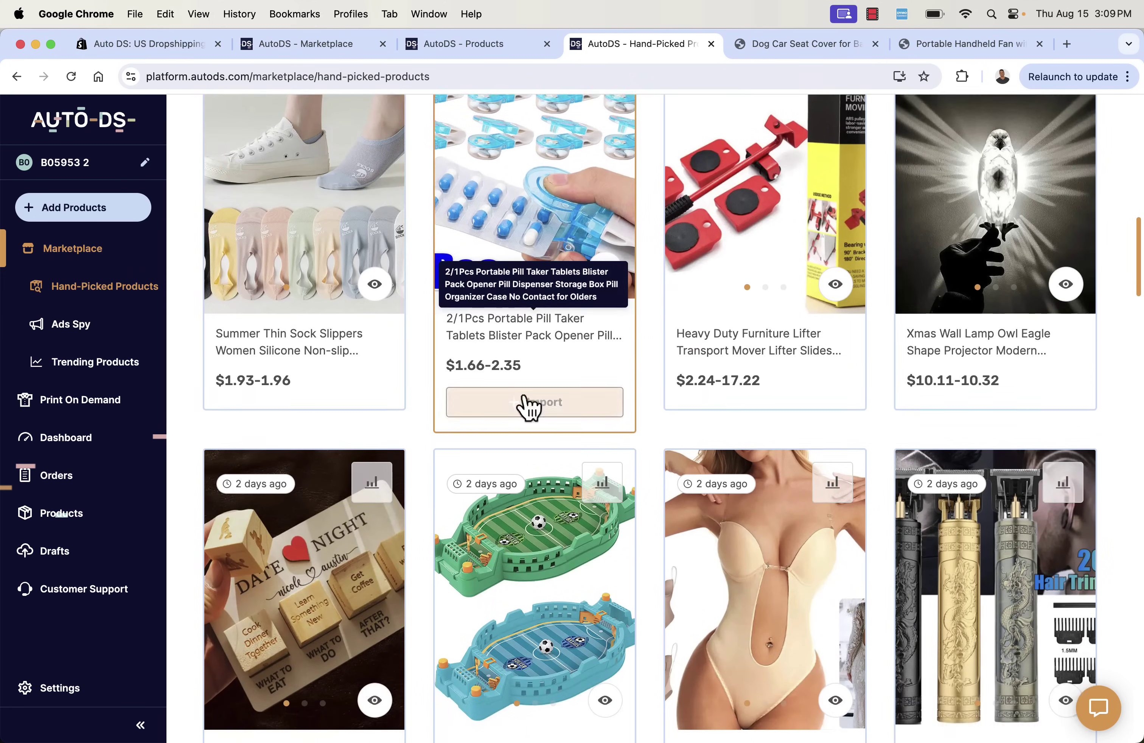
pyautogui.click(535, 384)
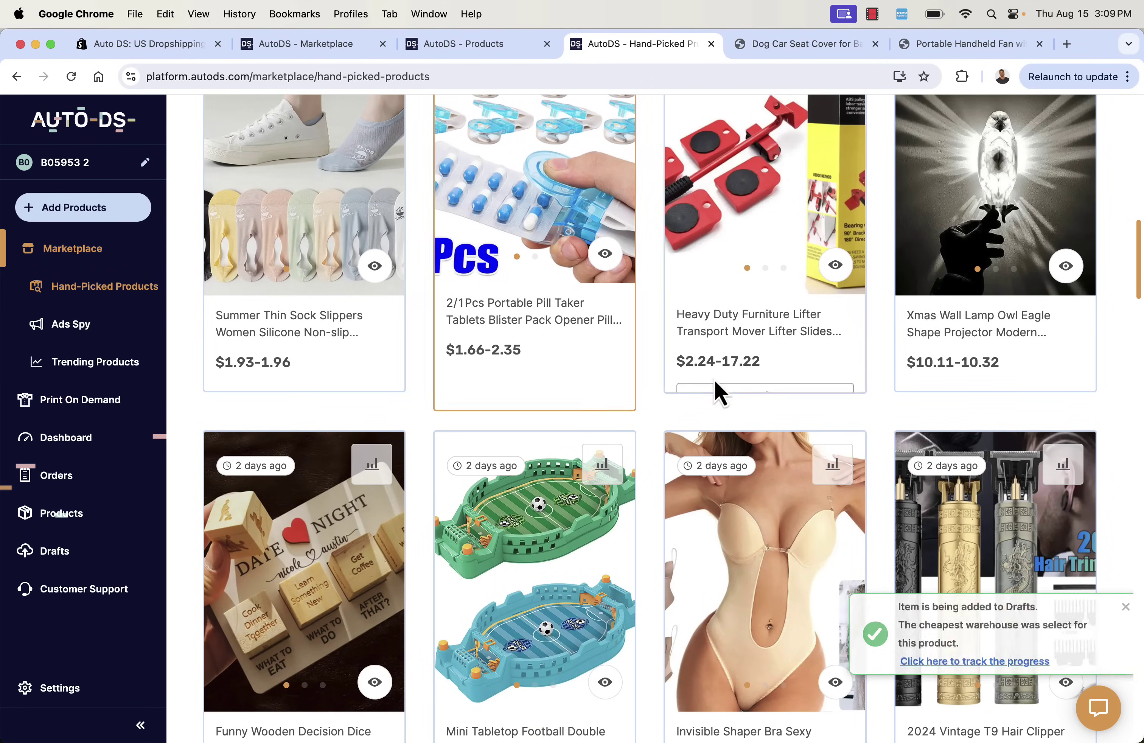
pyautogui.click(735, 389)
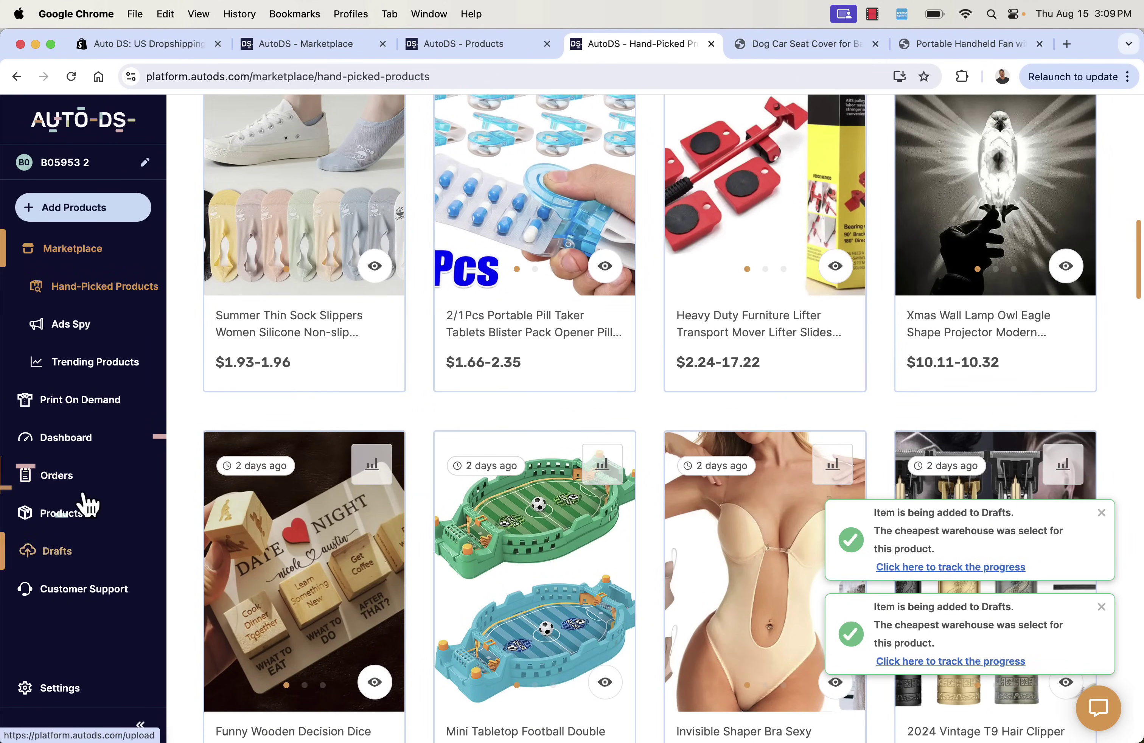
# Open Ads Spy and browse the TikTok product ads with their views, likes, comments and shares.
pyautogui.click(84, 328)
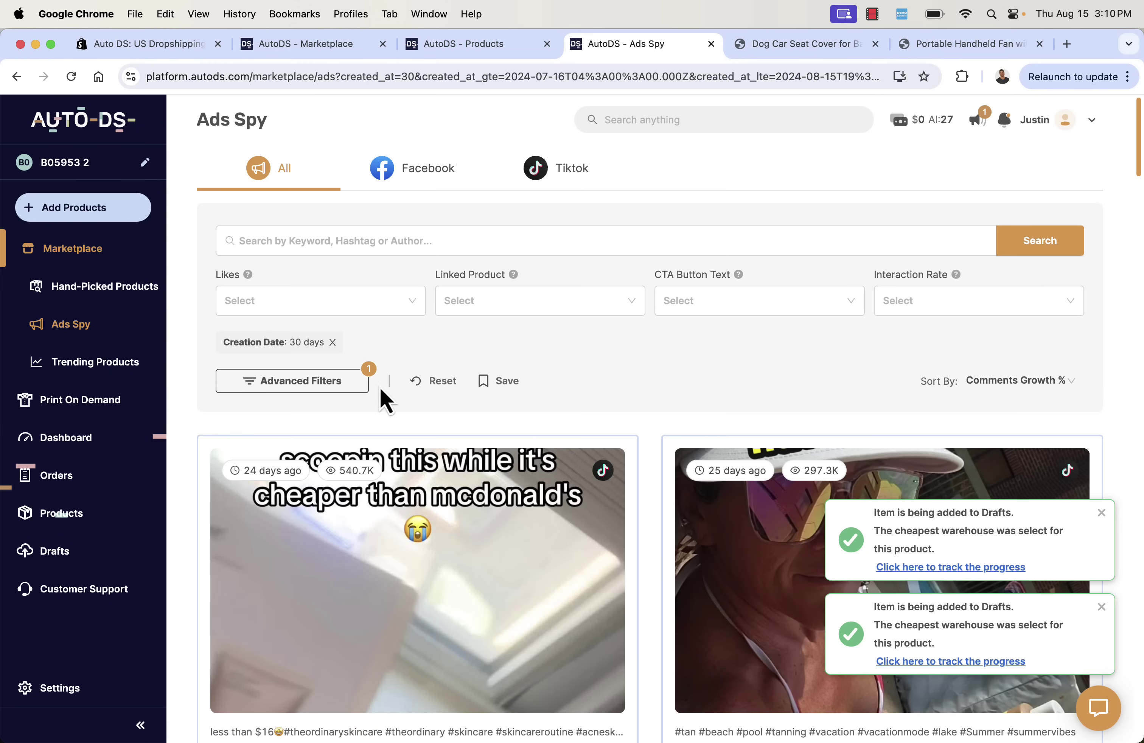
pyautogui.scroll(-5, 533, 378)
pyautogui.scroll(-4, 533, 365)
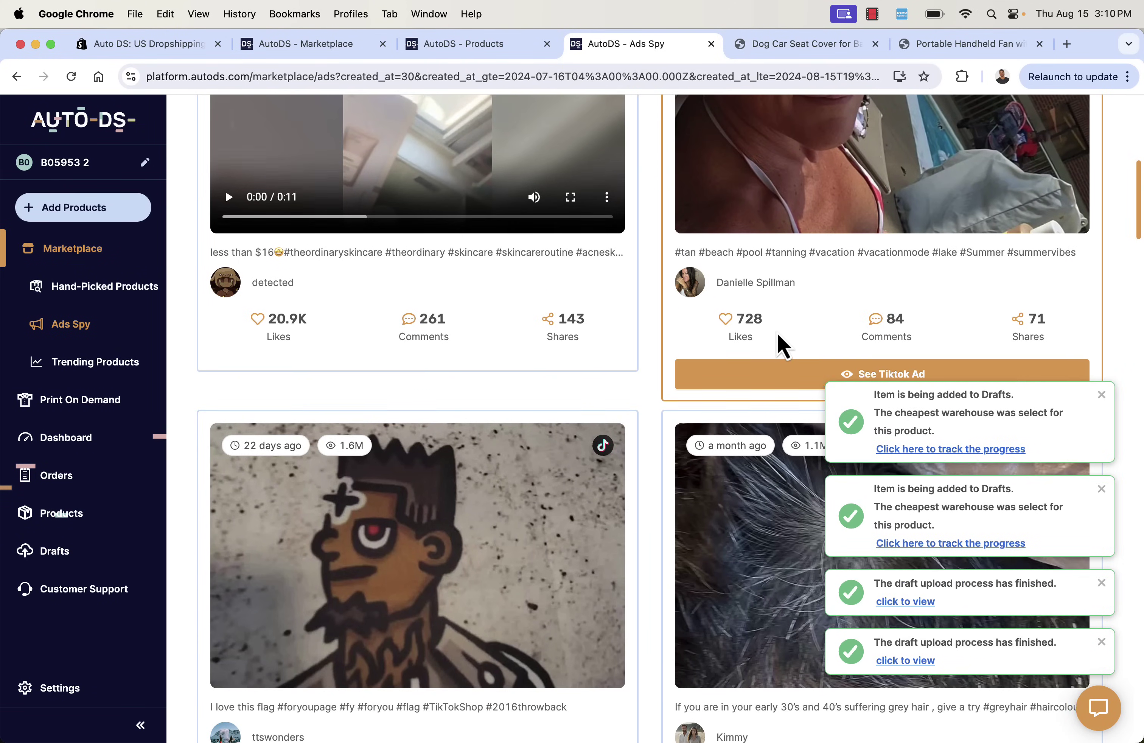
pyautogui.scroll(1, 781, 340)
pyautogui.scroll(3, 512, 420)
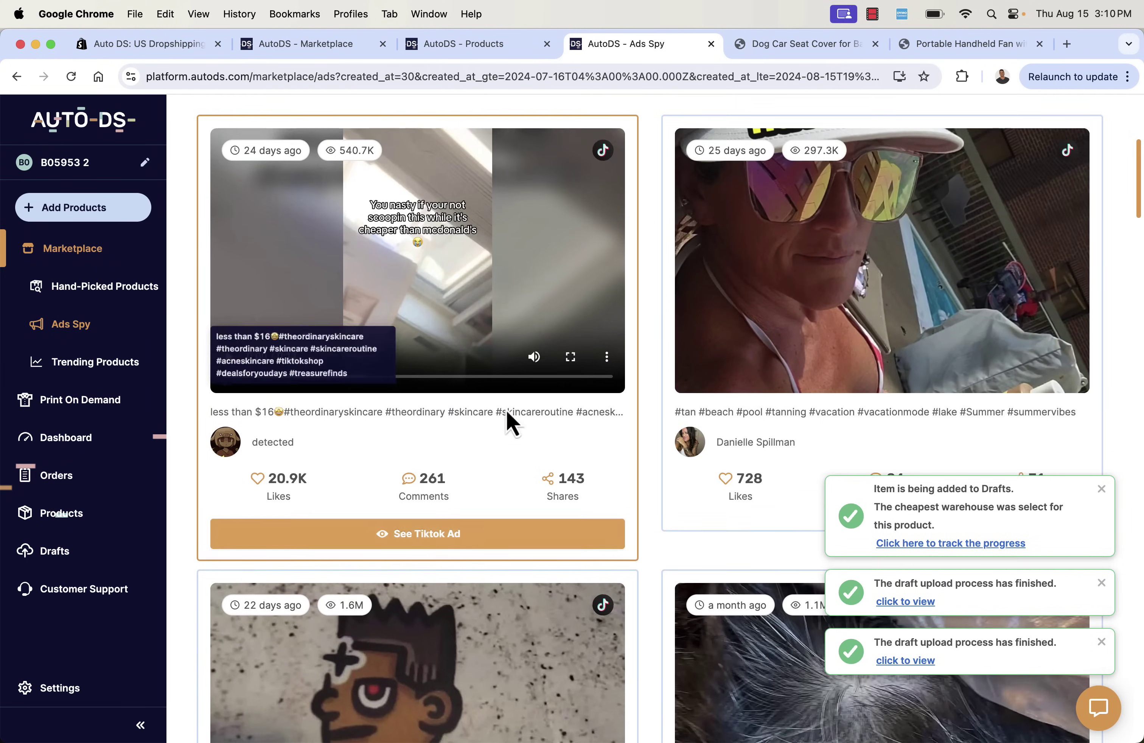
pyautogui.scroll(2, 427, 264)
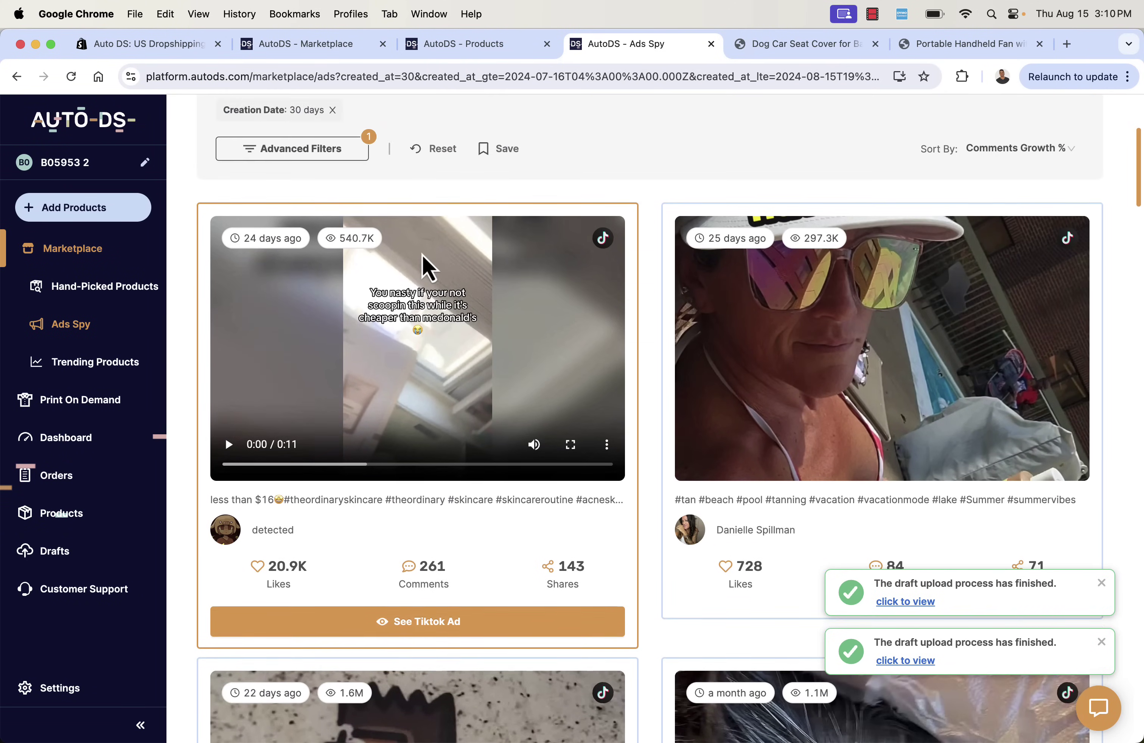
pyautogui.scroll(-20, 427, 265)
pyautogui.scroll(-15, 427, 264)
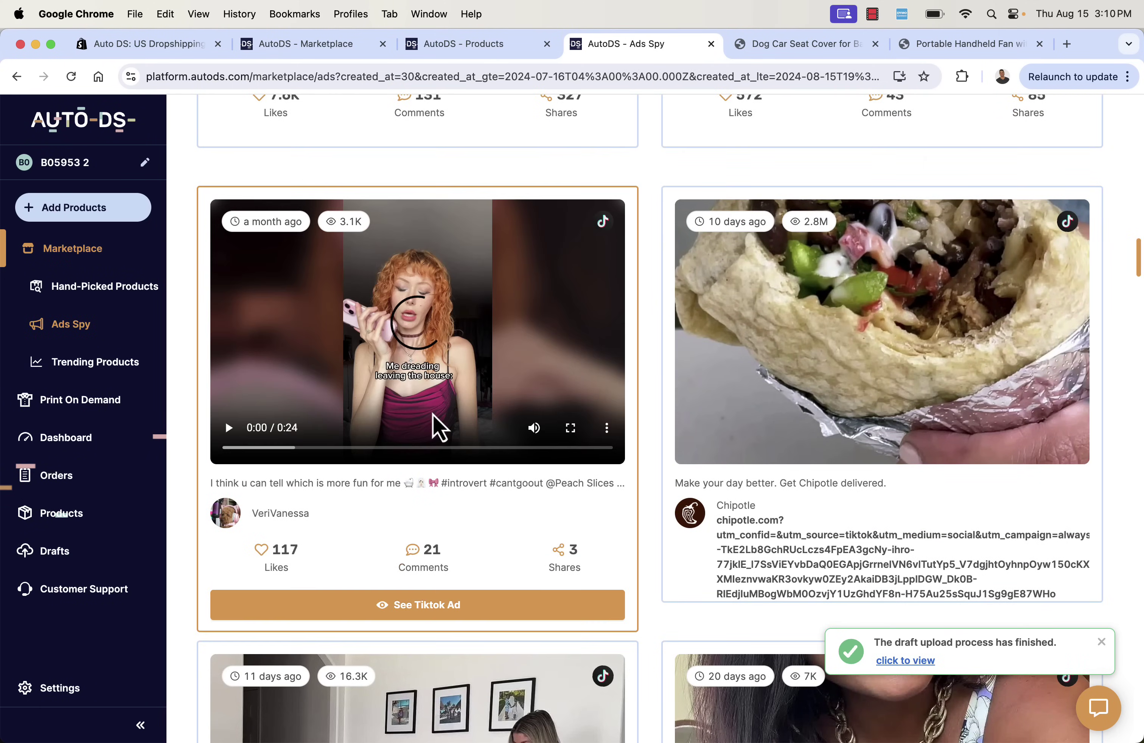
pyautogui.scroll(-7, 632, 521)
pyautogui.scroll(-3, 634, 516)
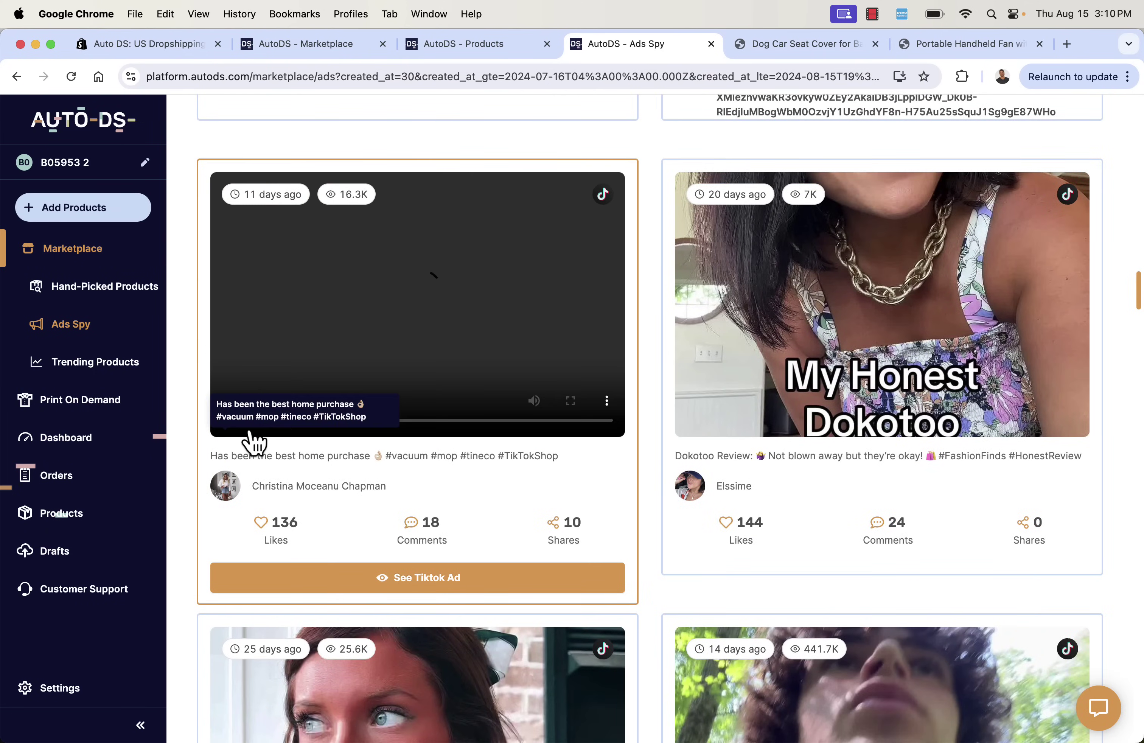
pyautogui.moveTo(249, 433)
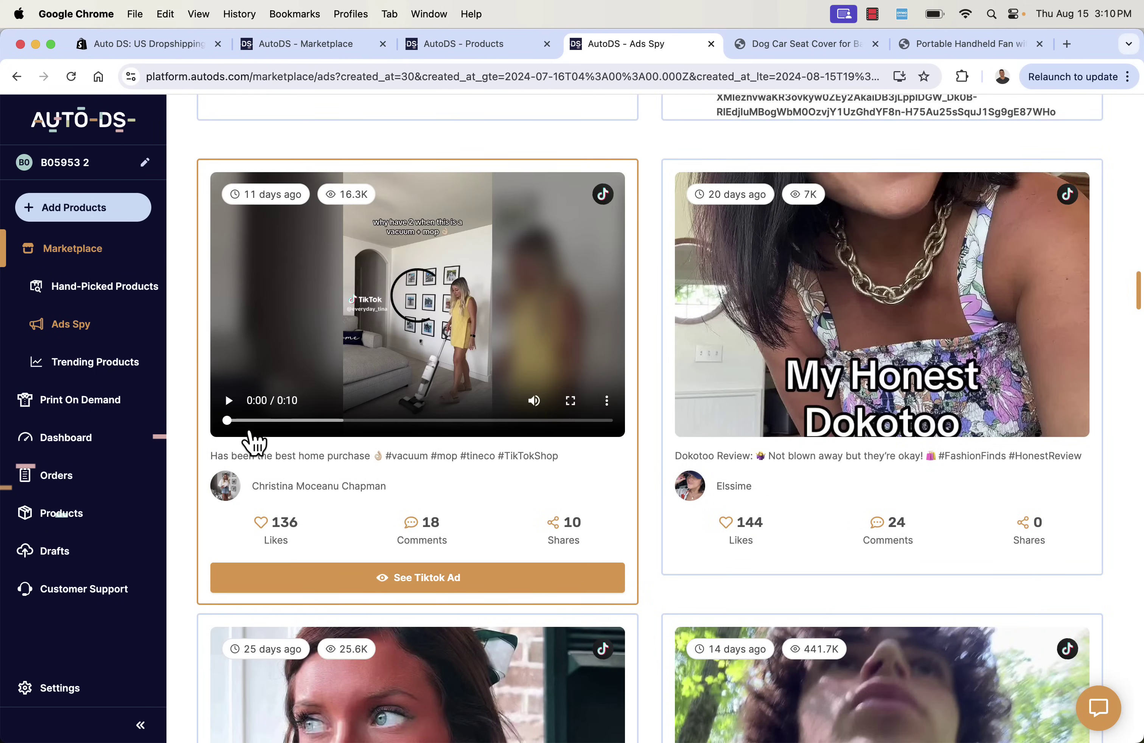
# Open Trending Products and examine the listed items, sell prices, interaction rates and available filters.
pyautogui.click(123, 361)
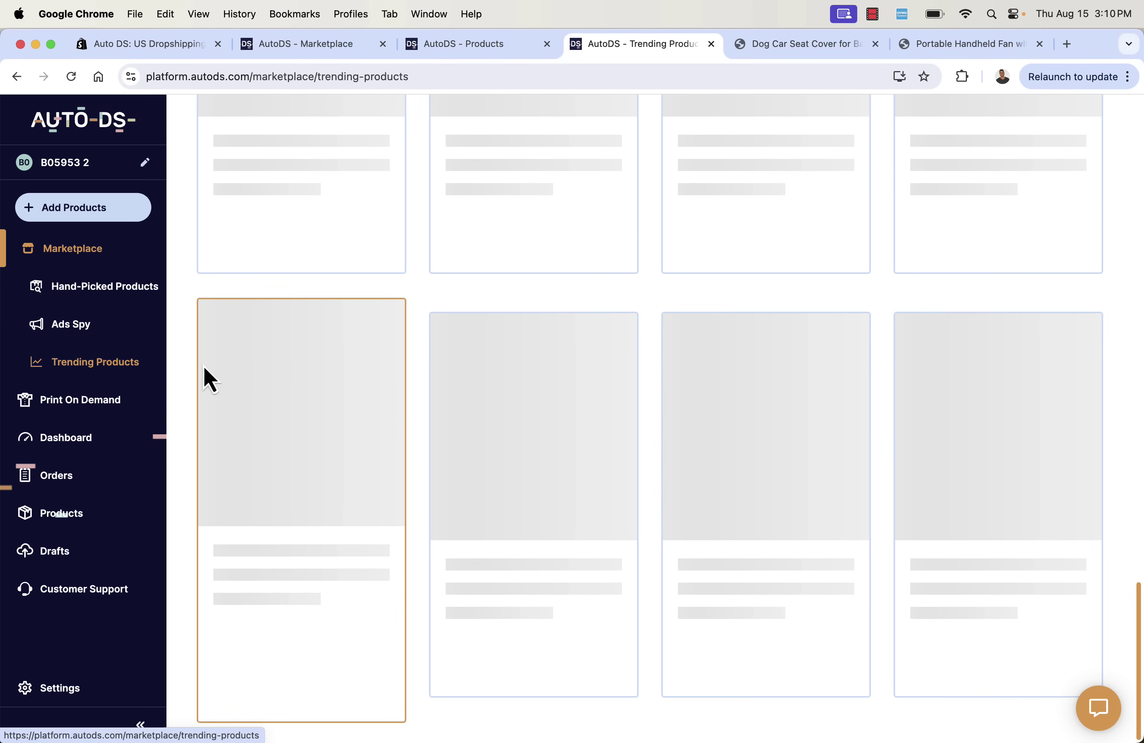
pyautogui.scroll(15, 336, 365)
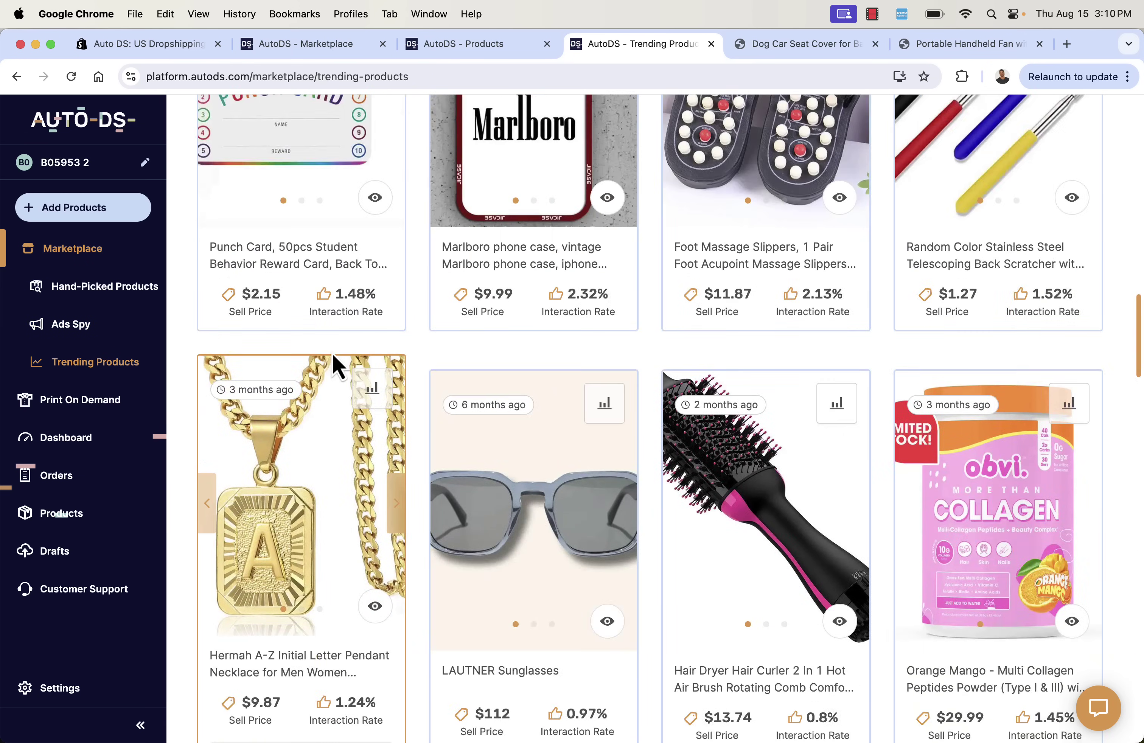
pyautogui.scroll(15, 337, 364)
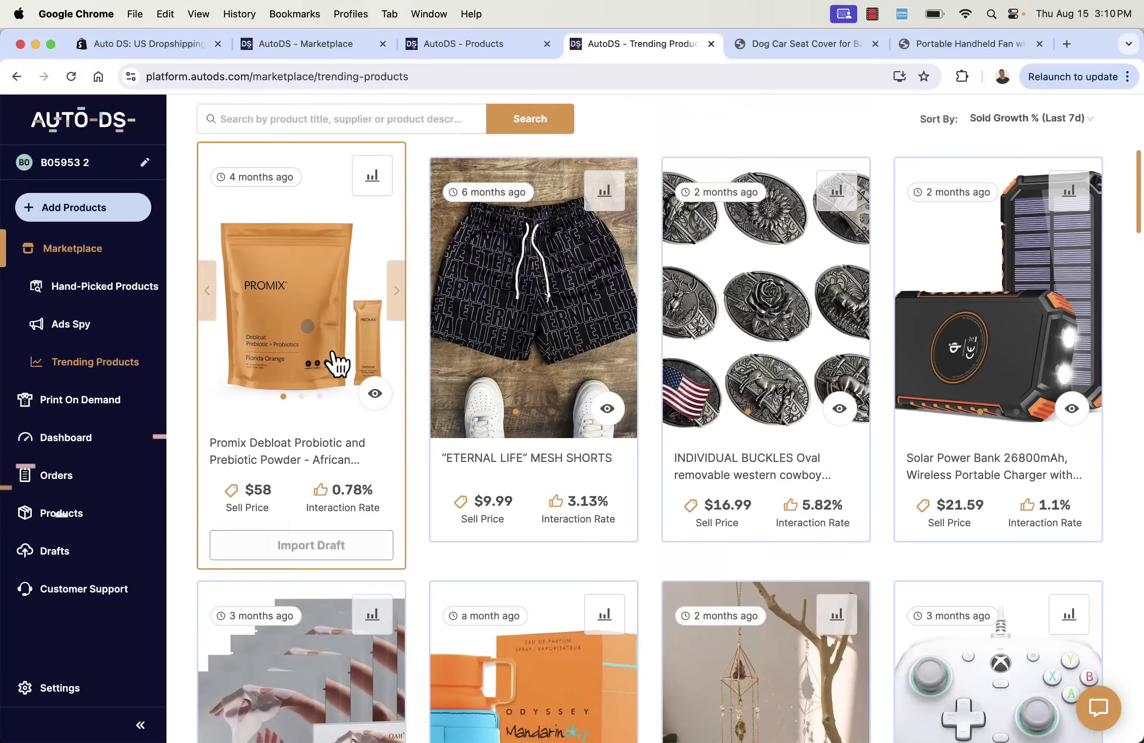
pyautogui.scroll(5, 338, 362)
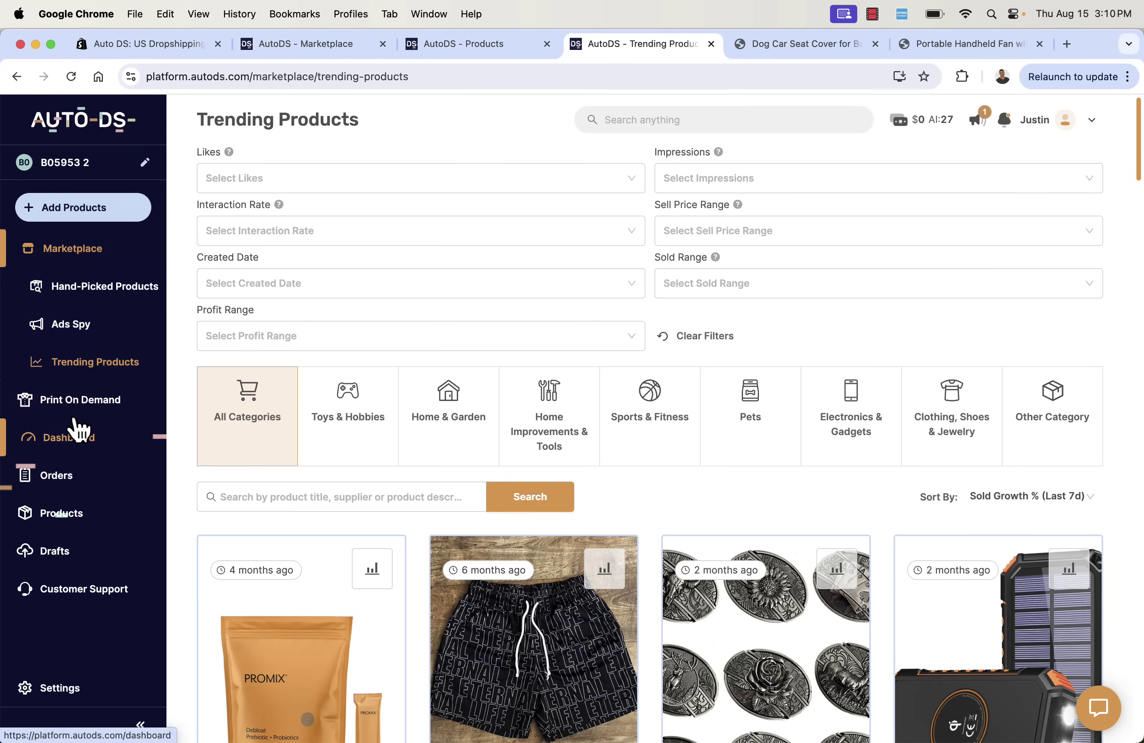
# Browse the Print On Demand catalogue of customizable apparel and its product categories.
pyautogui.click(69, 401)
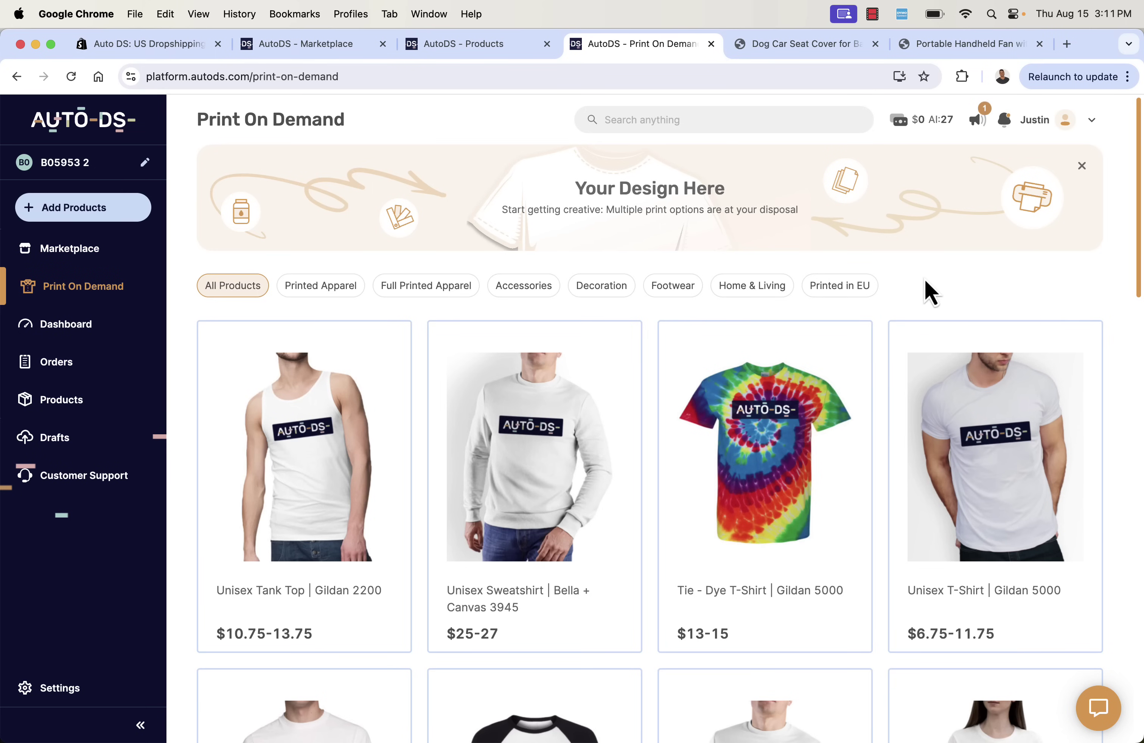
pyautogui.scroll(-20, 779, 511)
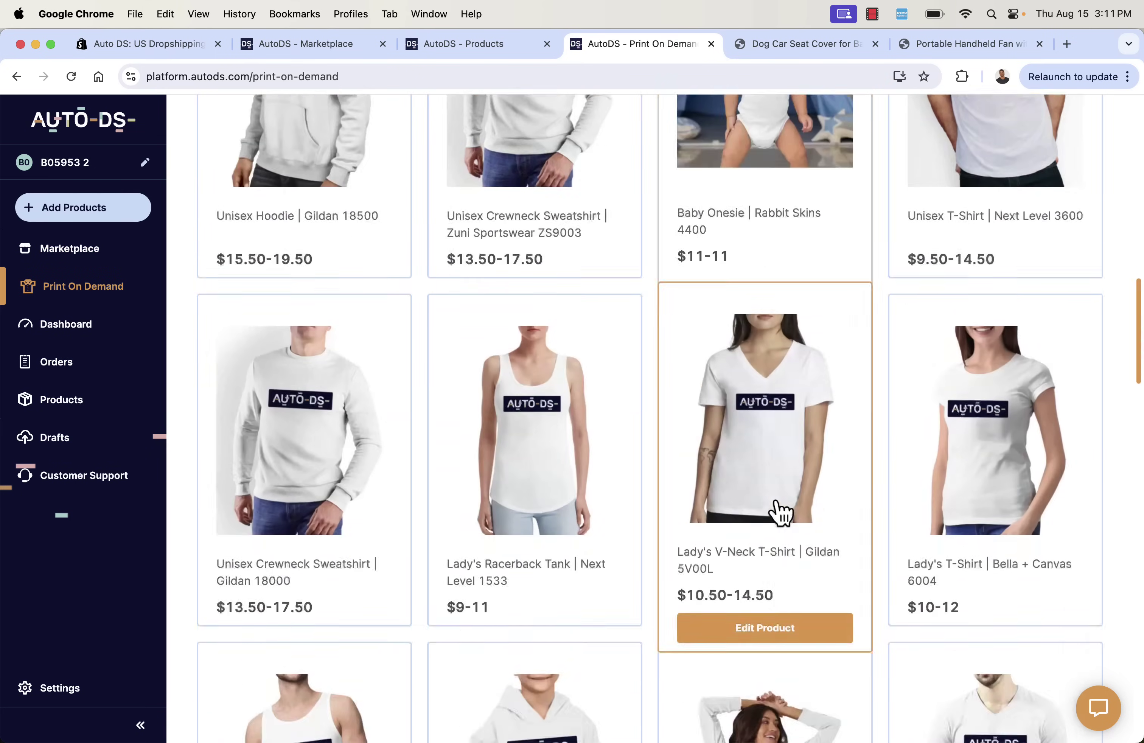
pyautogui.scroll(20, 779, 511)
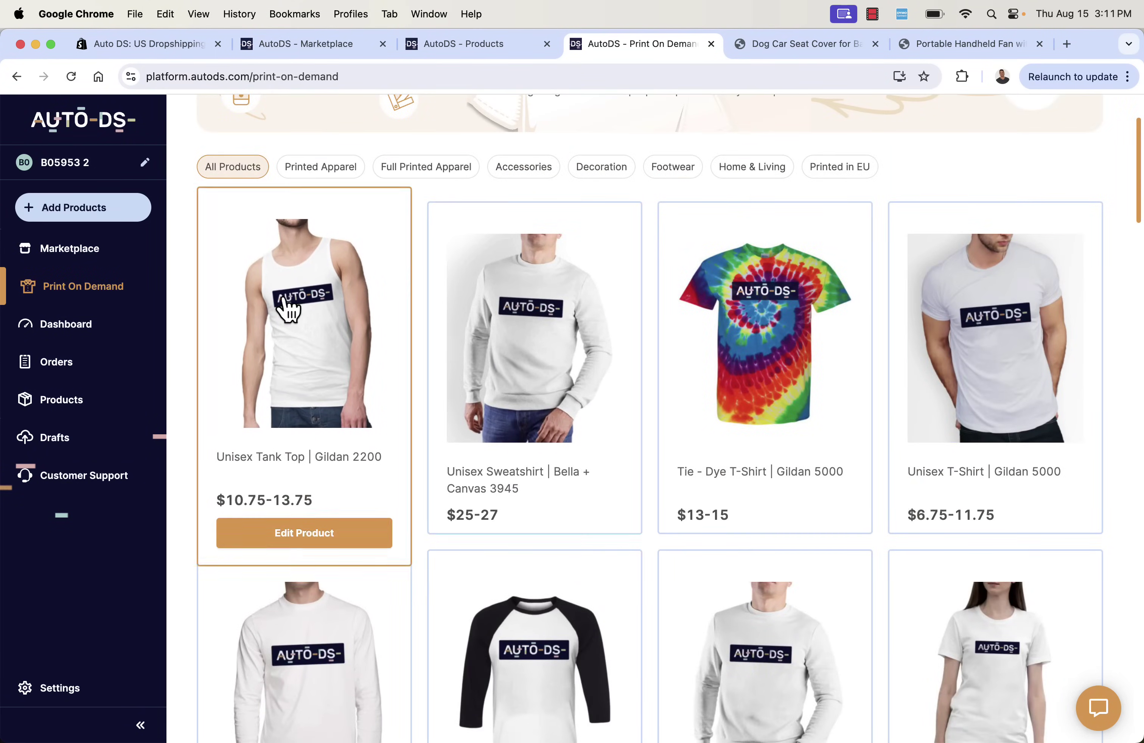
# Review the Dashboard's profit, orders and revenue cards, sales overview, recommended partners and top-selling sections.
pyautogui.click(69, 324)
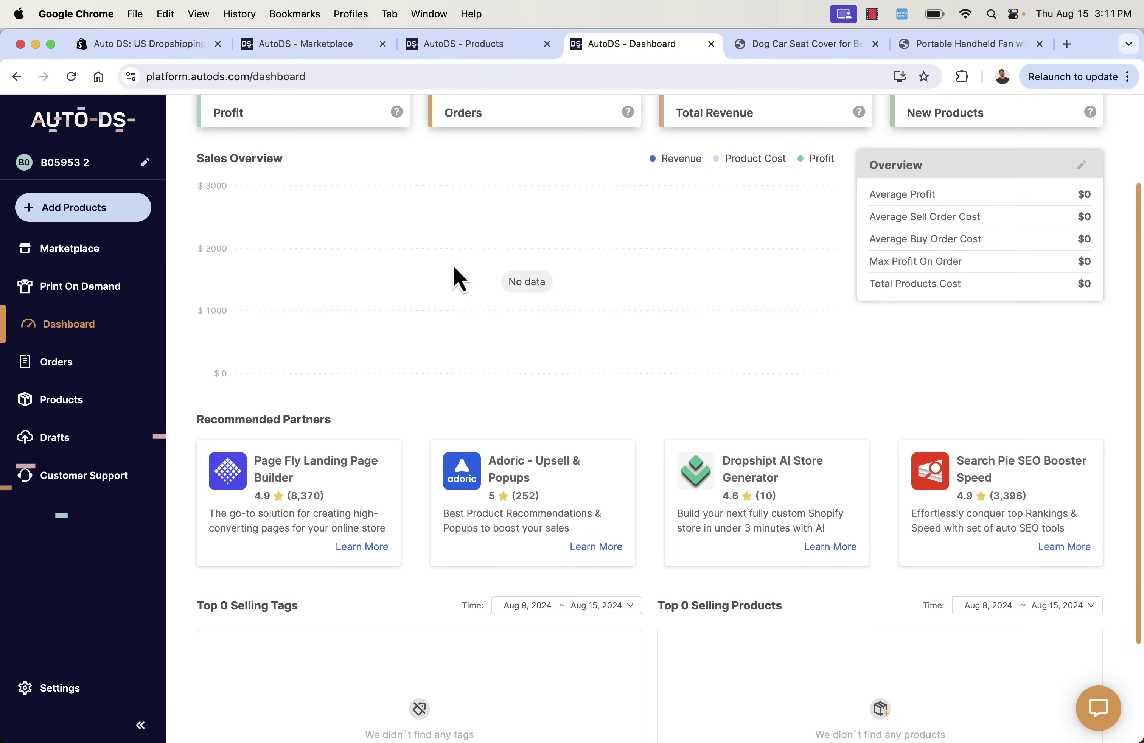
pyautogui.scroll(3, 453, 266)
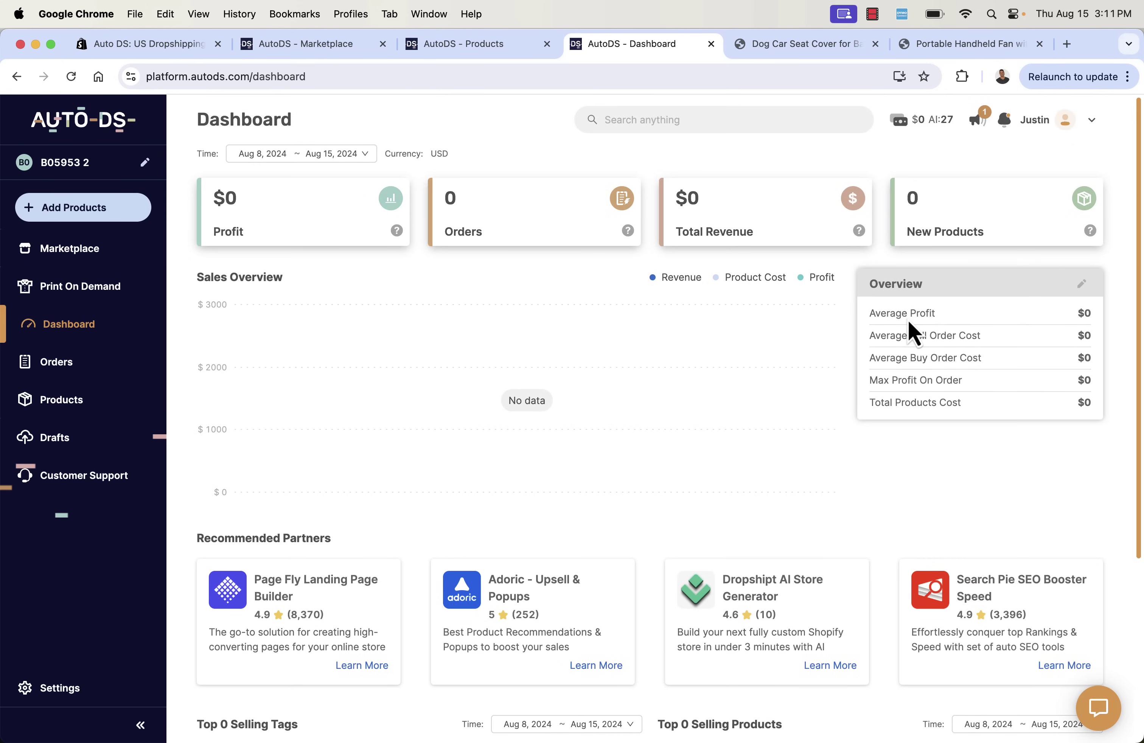
pyautogui.scroll(-5, 906, 333)
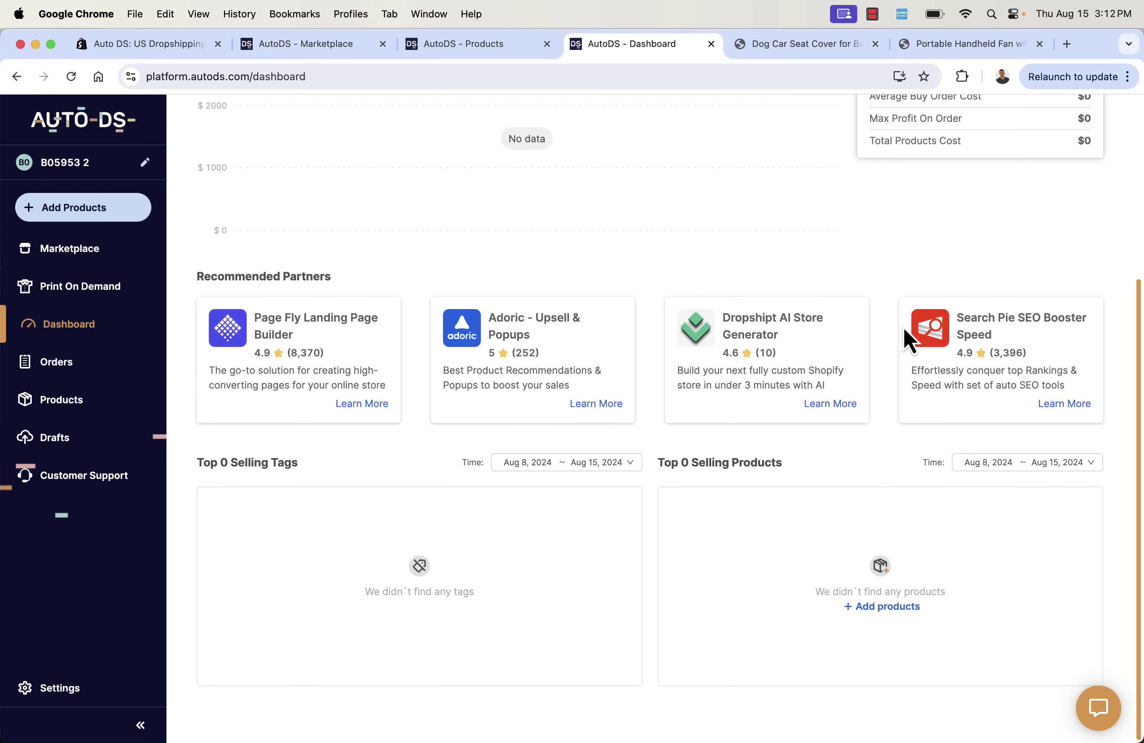
pyautogui.scroll(5, 740, 508)
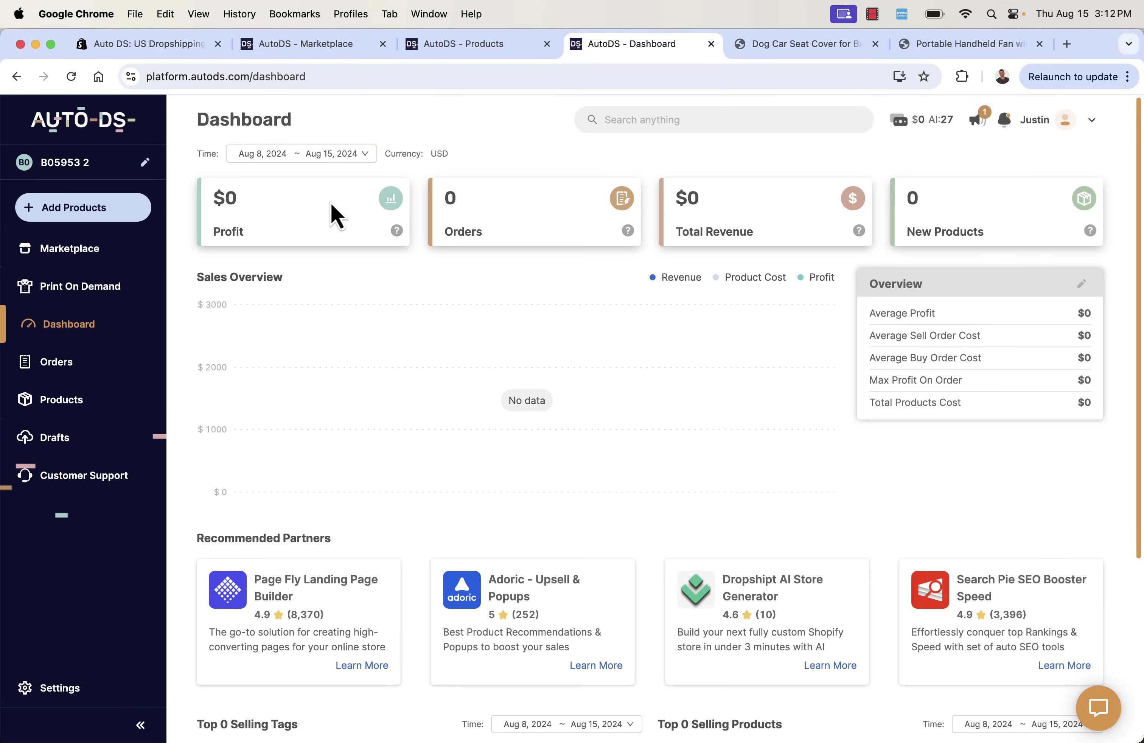
# View the store's orders list and its product sourcing request statuses, and open Customer Support.
pyautogui.click(116, 369)
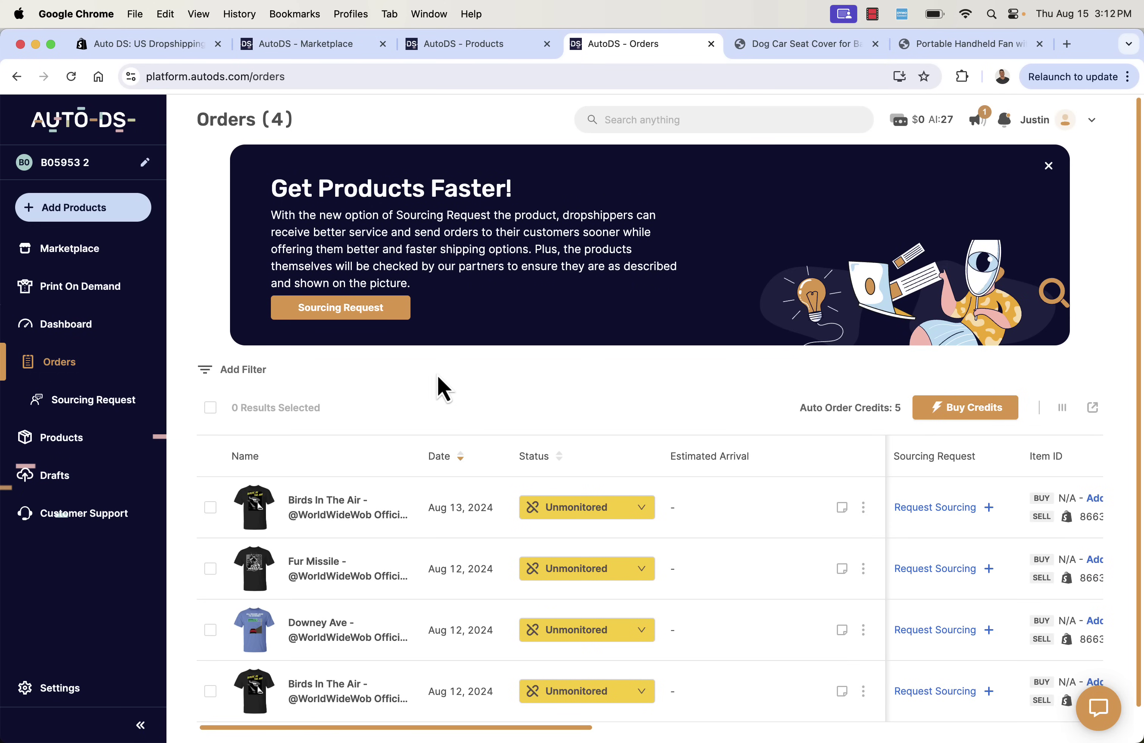
pyautogui.click(24, 408)
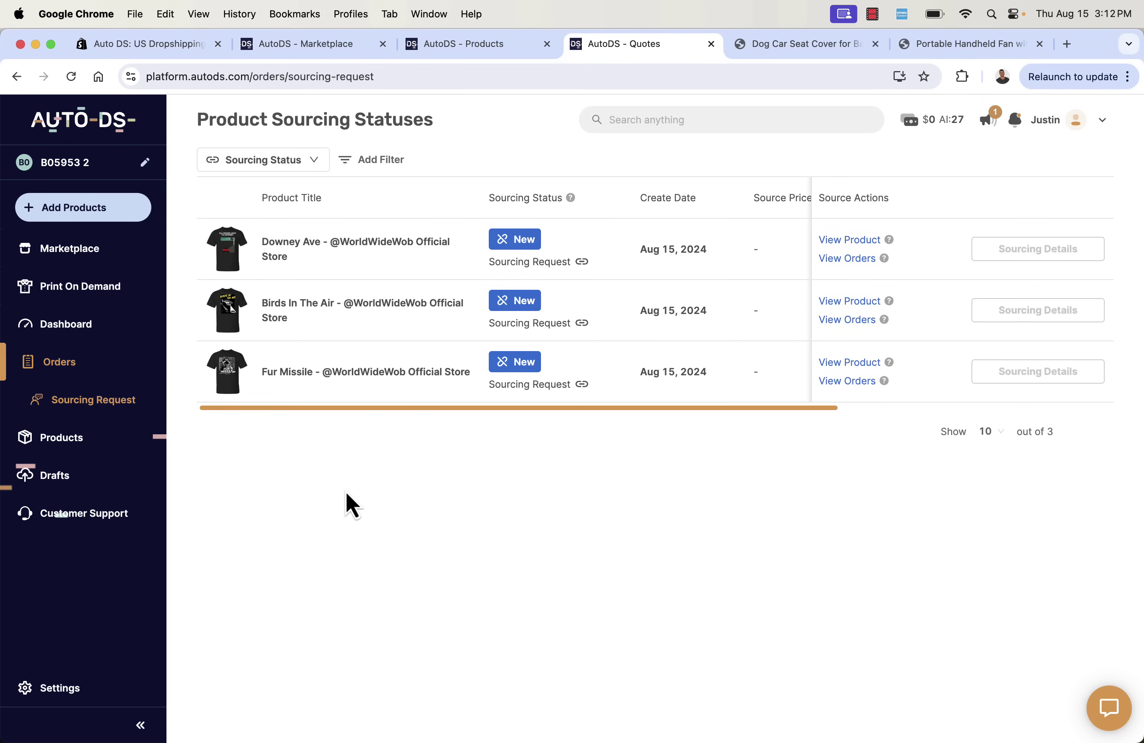
pyautogui.click(97, 514)
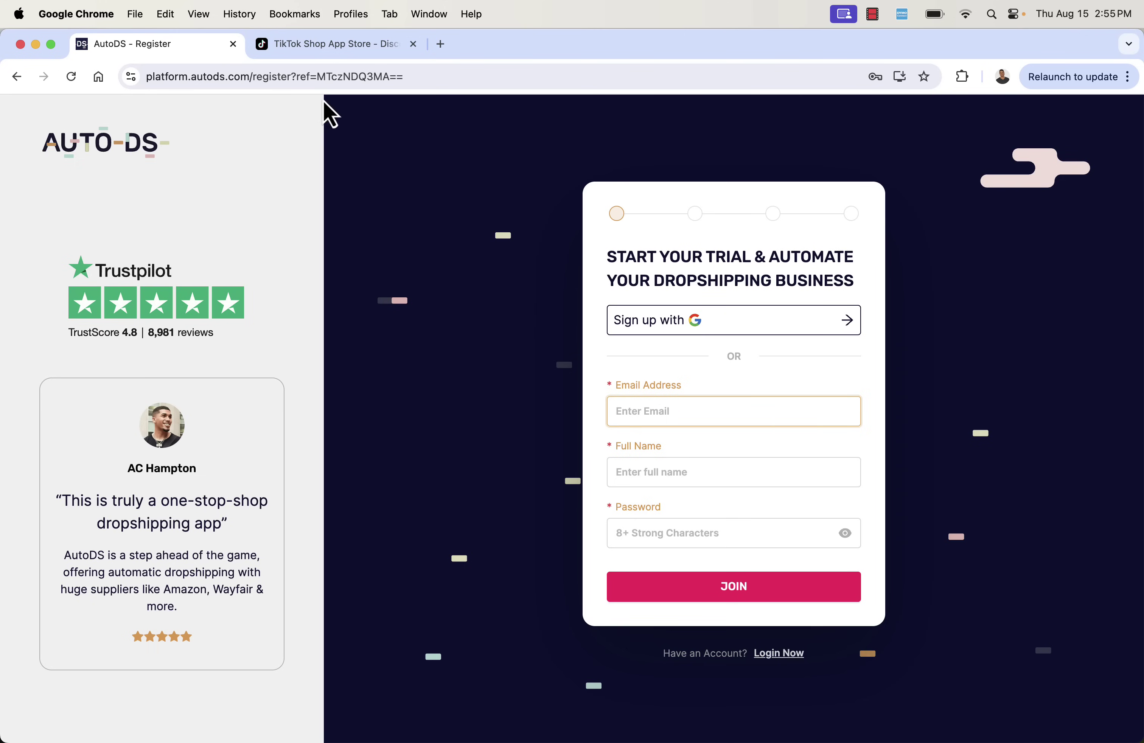
# Look at the AutoDS listing in the TikTok Shop App Store and return to the AutoDS registration page.
pyautogui.click(318, 51)
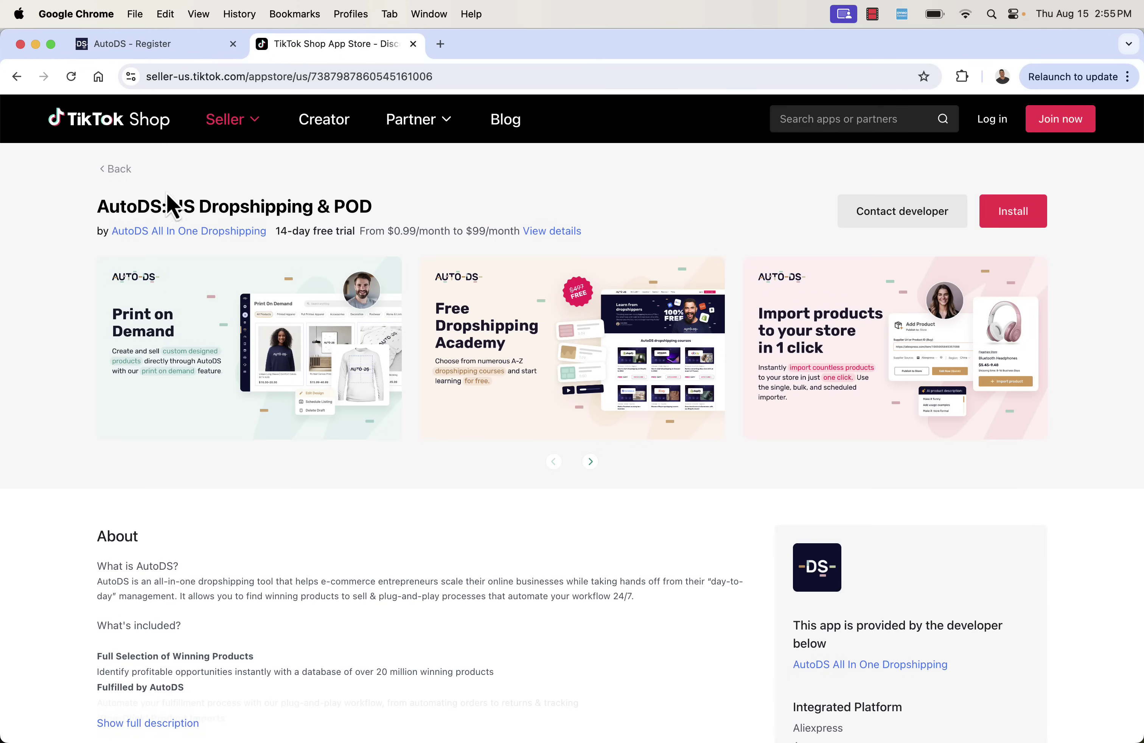
pyautogui.click(186, 47)
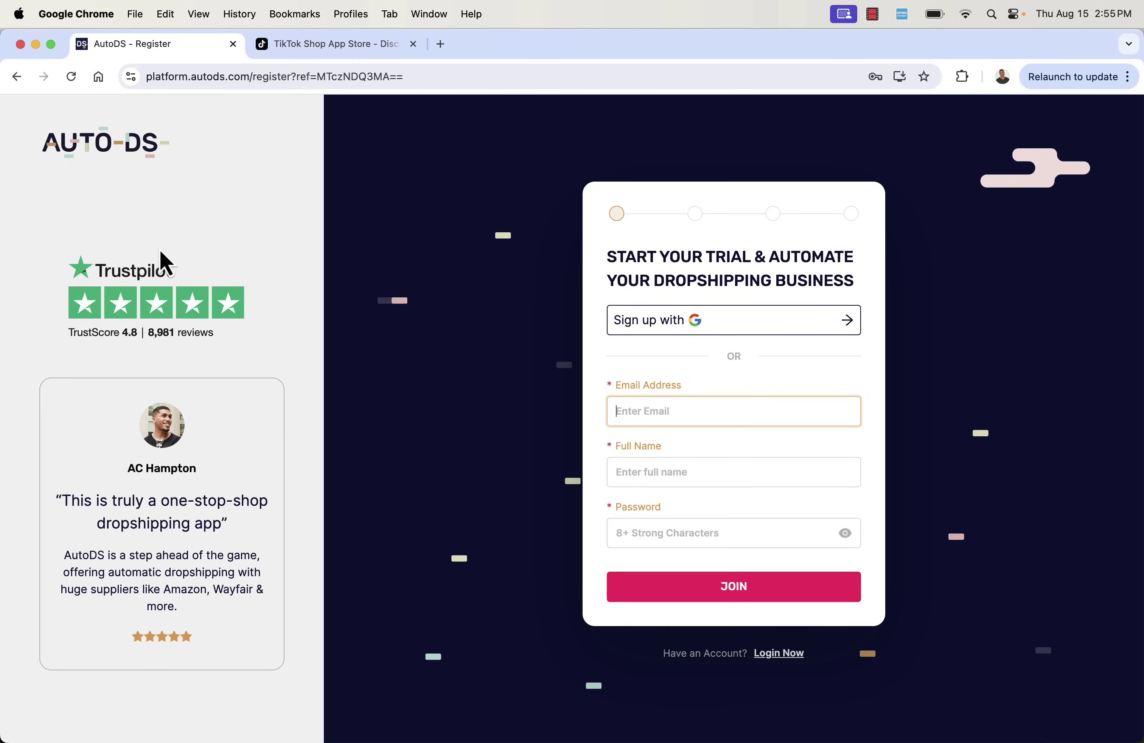